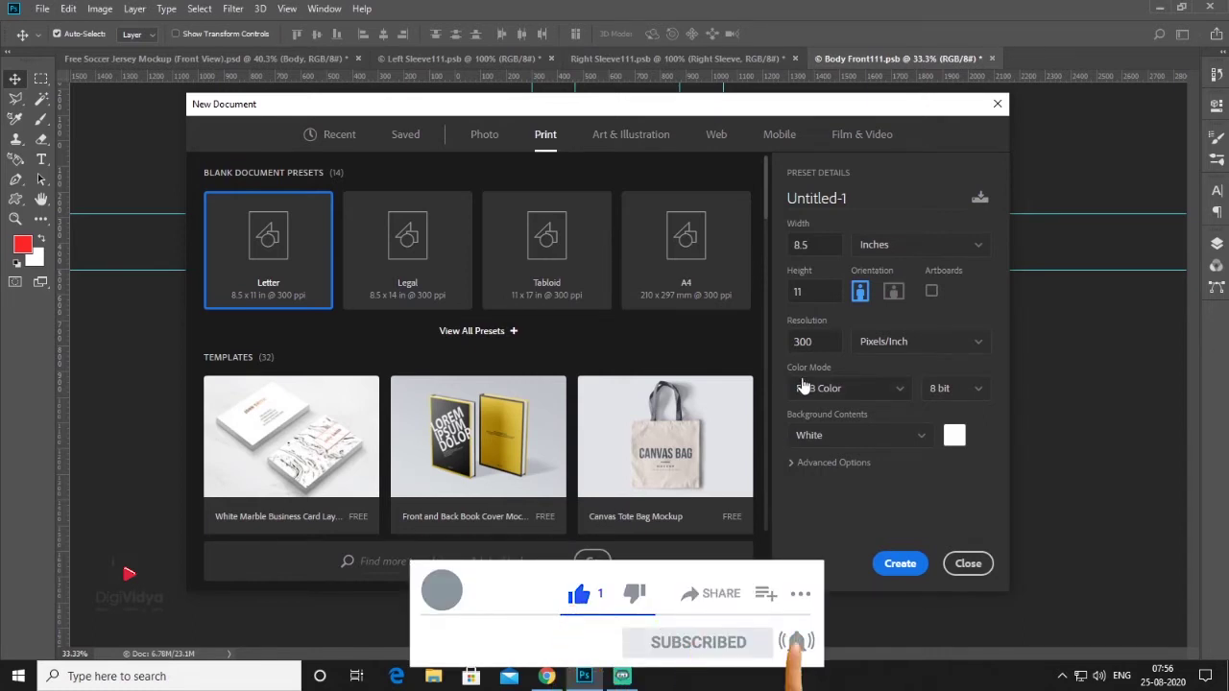
- Create a white 18.8 × 24.3 inch document at 300 ppi
click(823, 248)
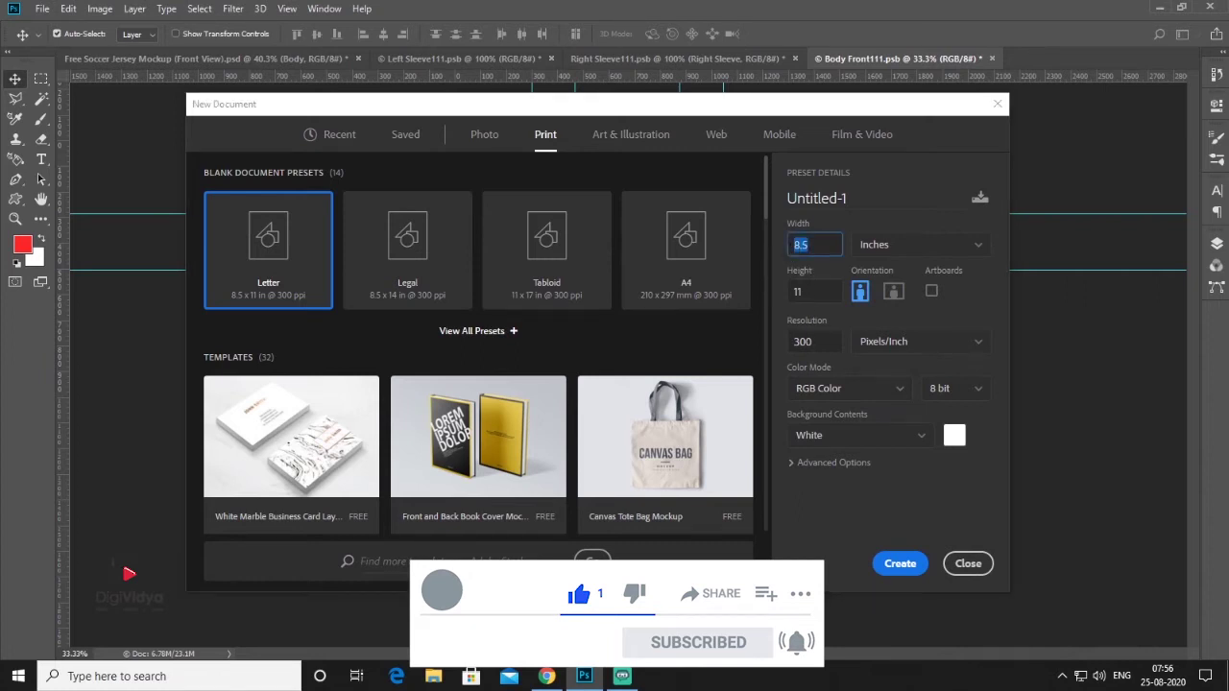
text(1)
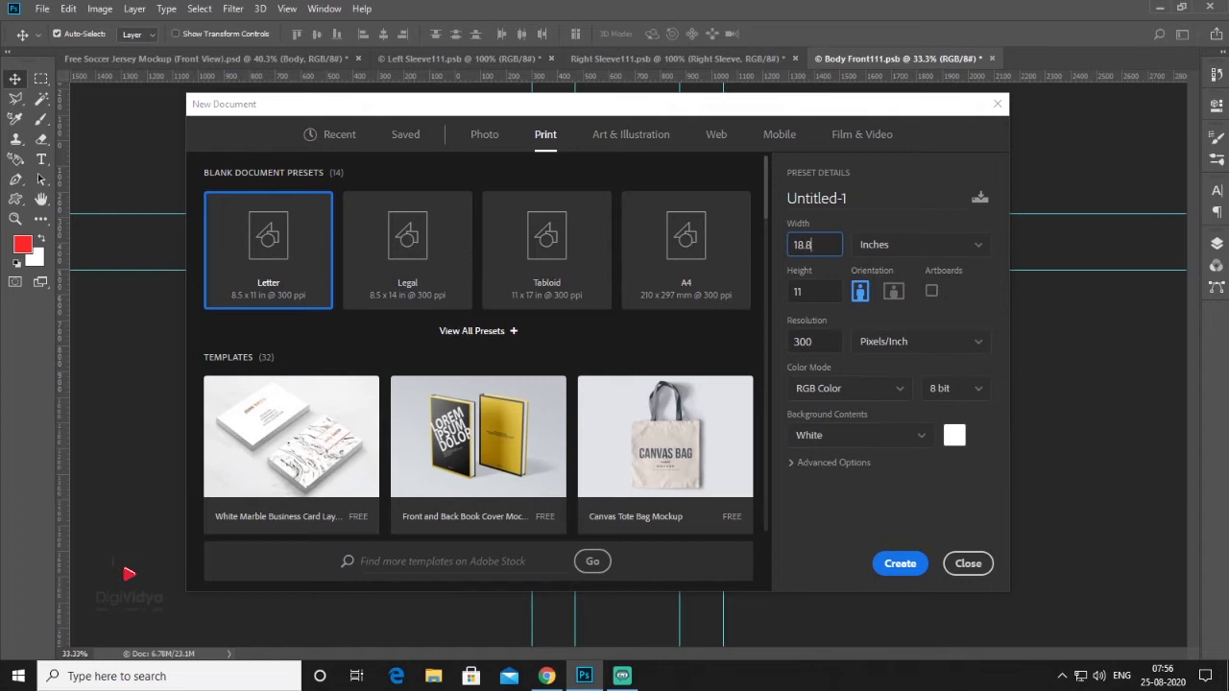
key(Tab)
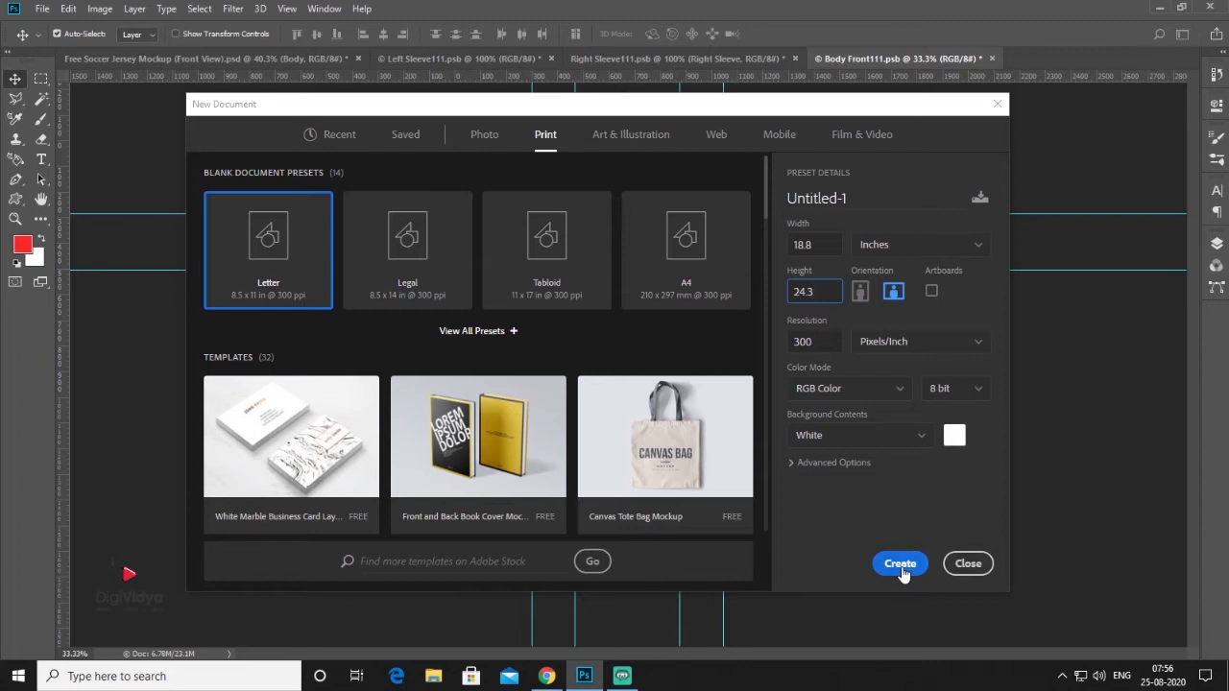
click(901, 567)
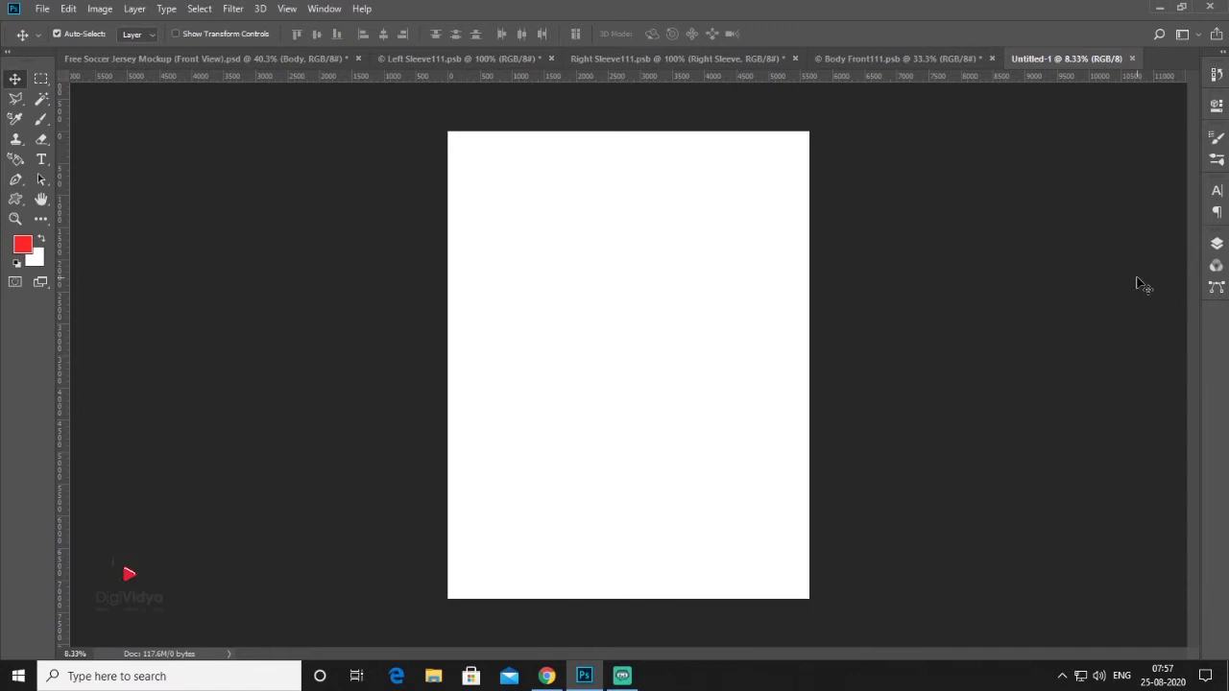
- Close Untitled-1, return to Body Front111.psb and switch to the Gradient tool
click(1133, 58)
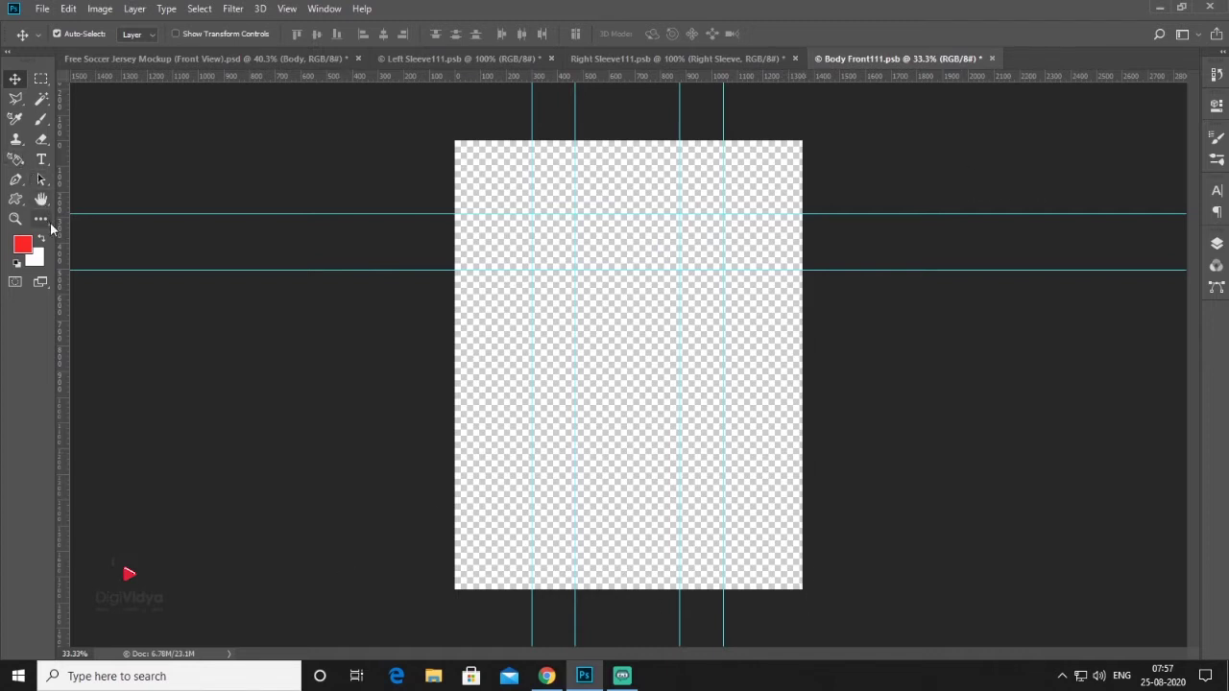
key(g)
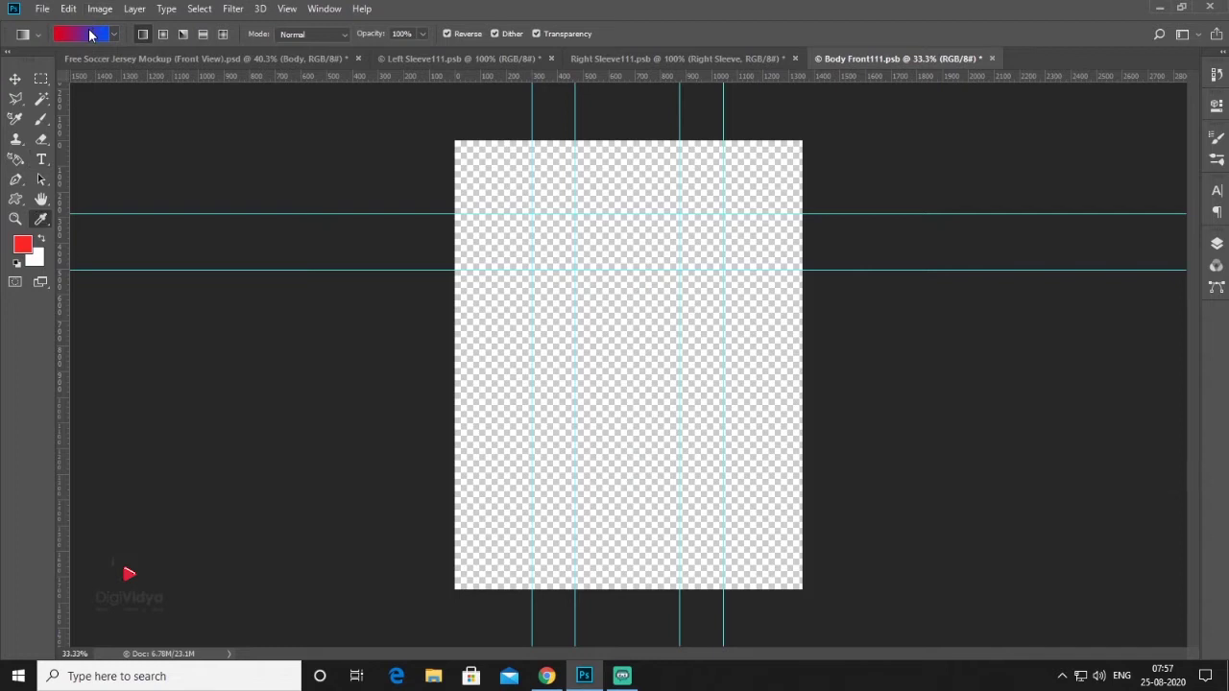
- Fill Layer 2 with a vertical red-to-blue gradient, red above and blue at the bottom
click(90, 34)
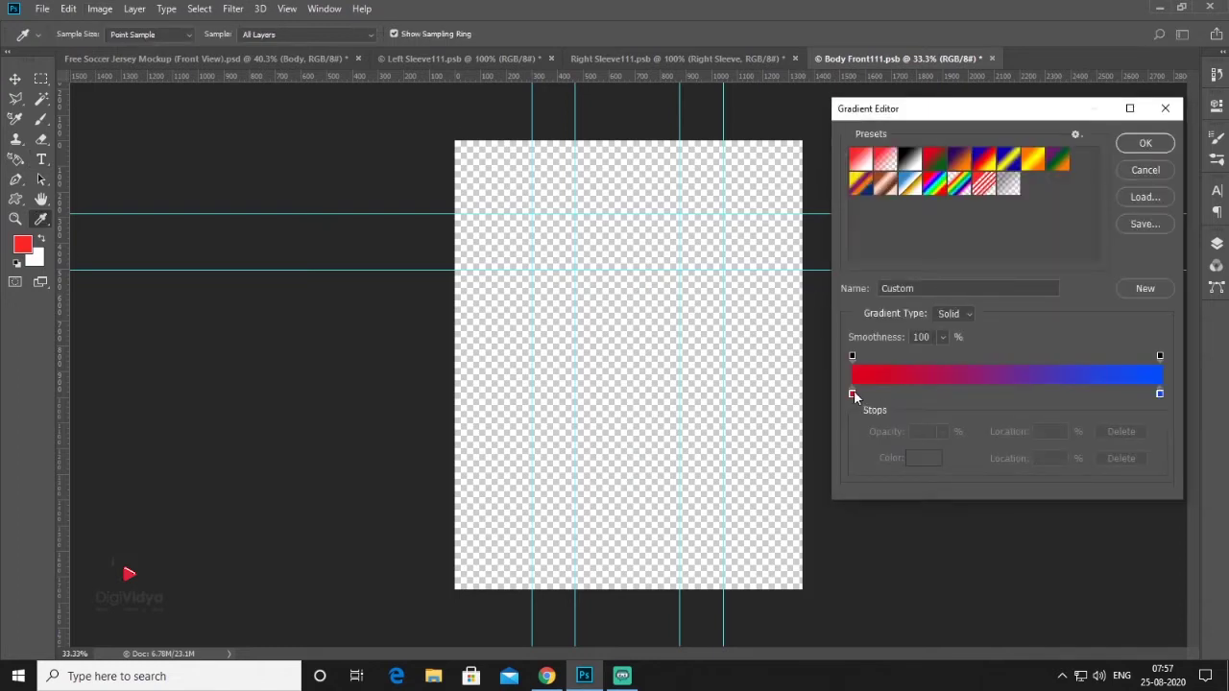
click(1145, 143)
click(1217, 243)
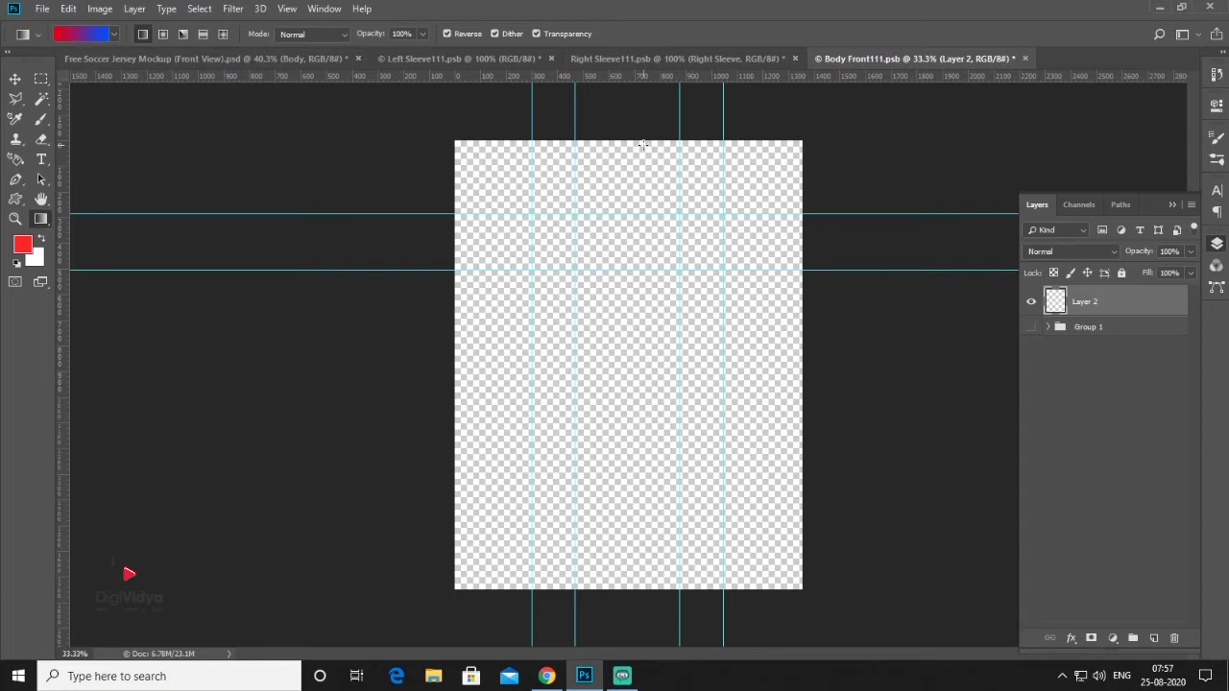
drag(629, 141, 630, 581)
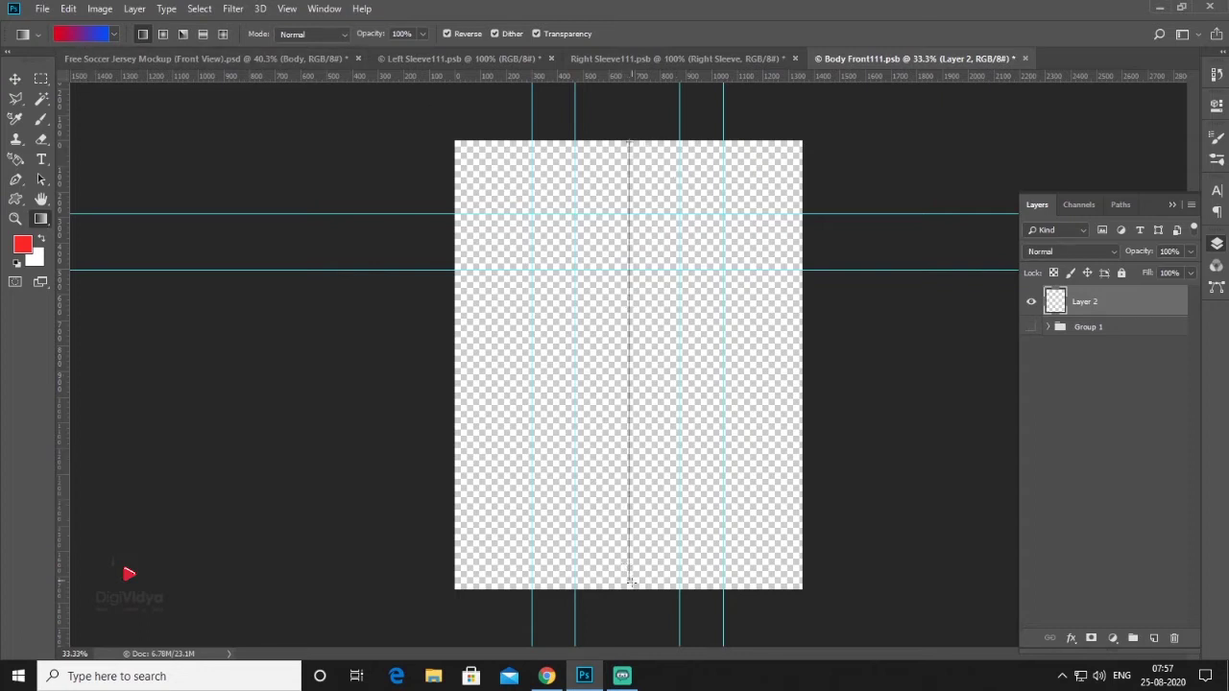
drag(634, 589, 634, 587)
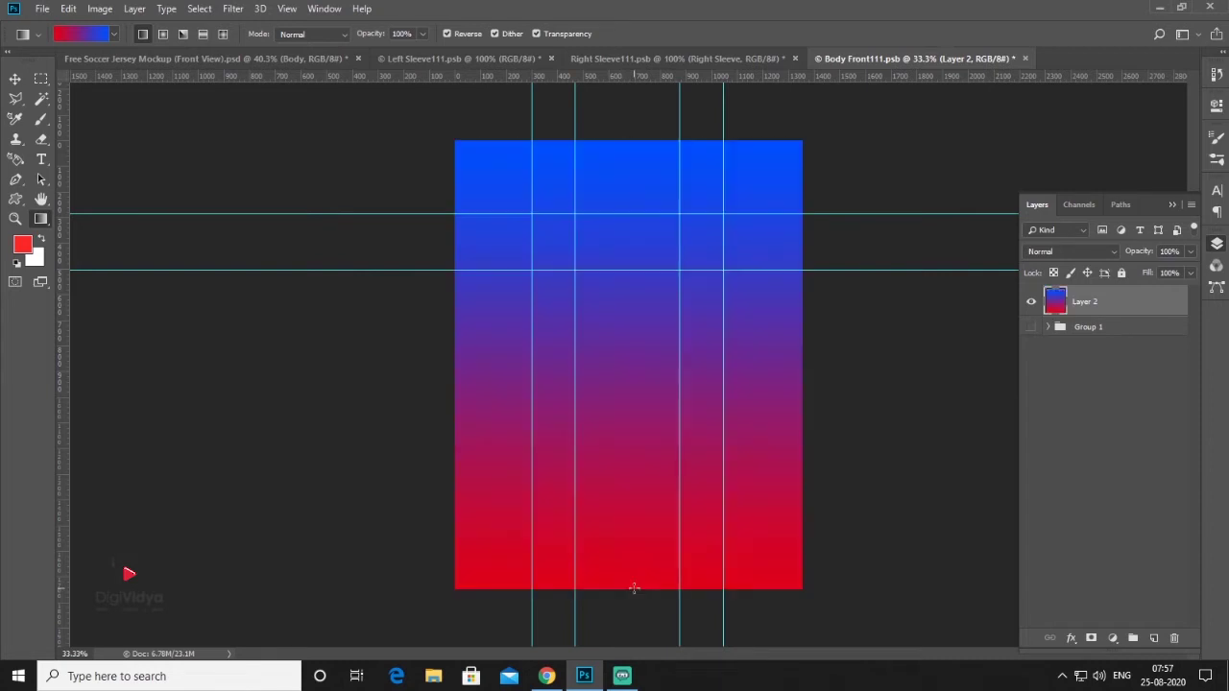
drag(640, 432, 643, 199)
drag(628, 604, 634, 437)
- Embed 1200px-Odisha_FC_logo.svg from the Desktop into the Body Front artwork
click(44, 10)
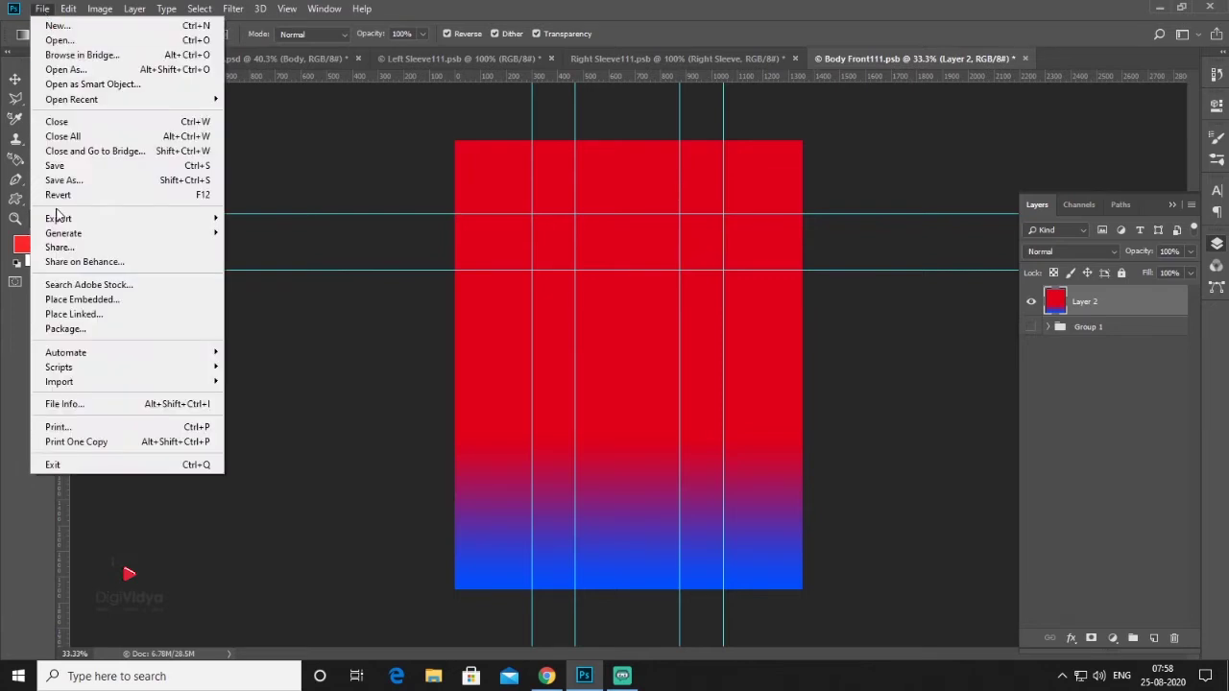
click(104, 301)
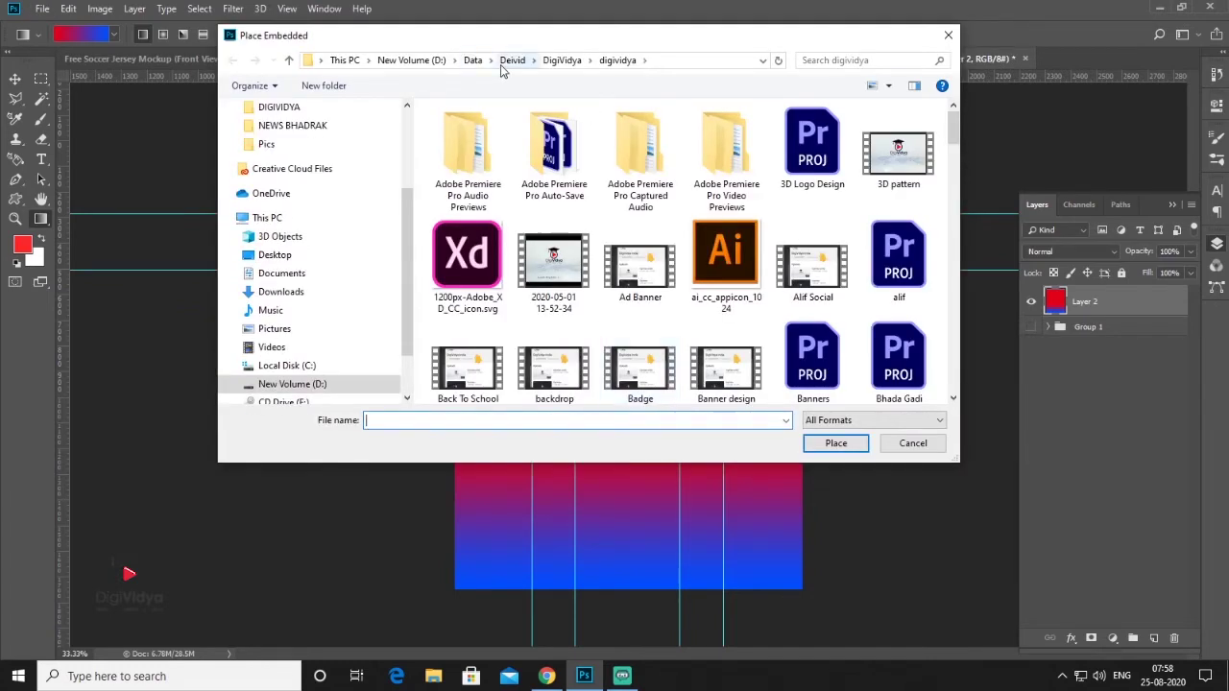
mouse_move(317, 241)
scroll(405, 209, up, 3)
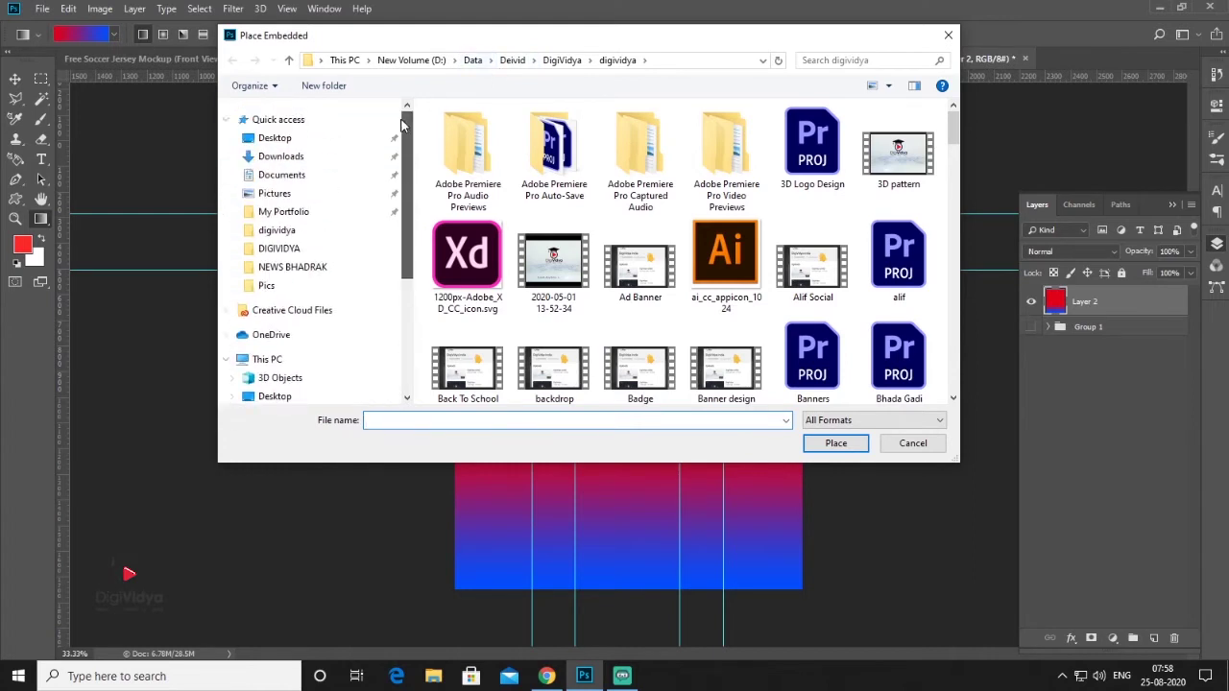
click(300, 144)
drag(955, 119, 957, 156)
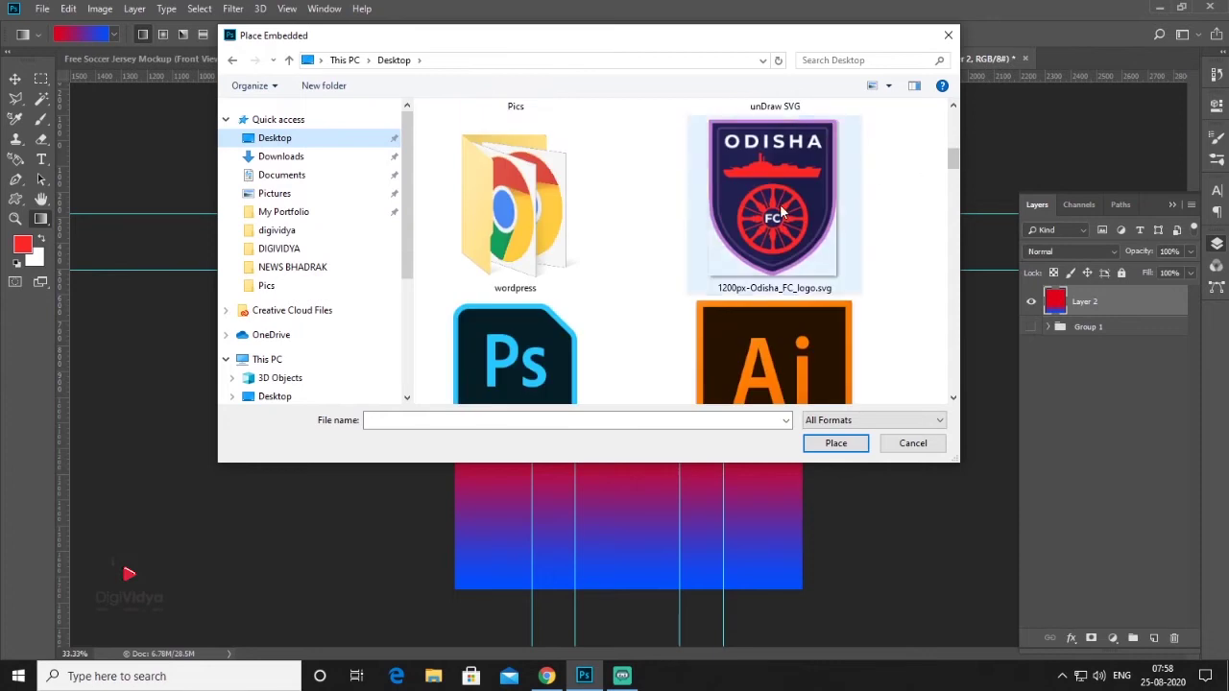
click(754, 178)
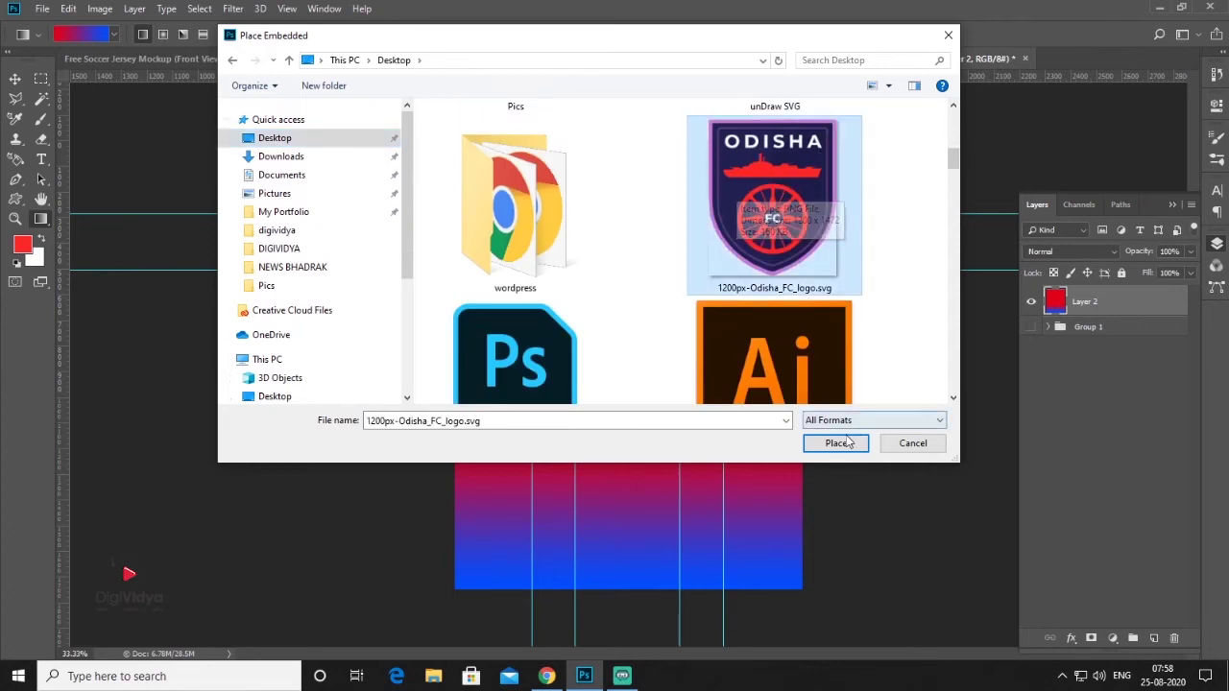
click(835, 444)
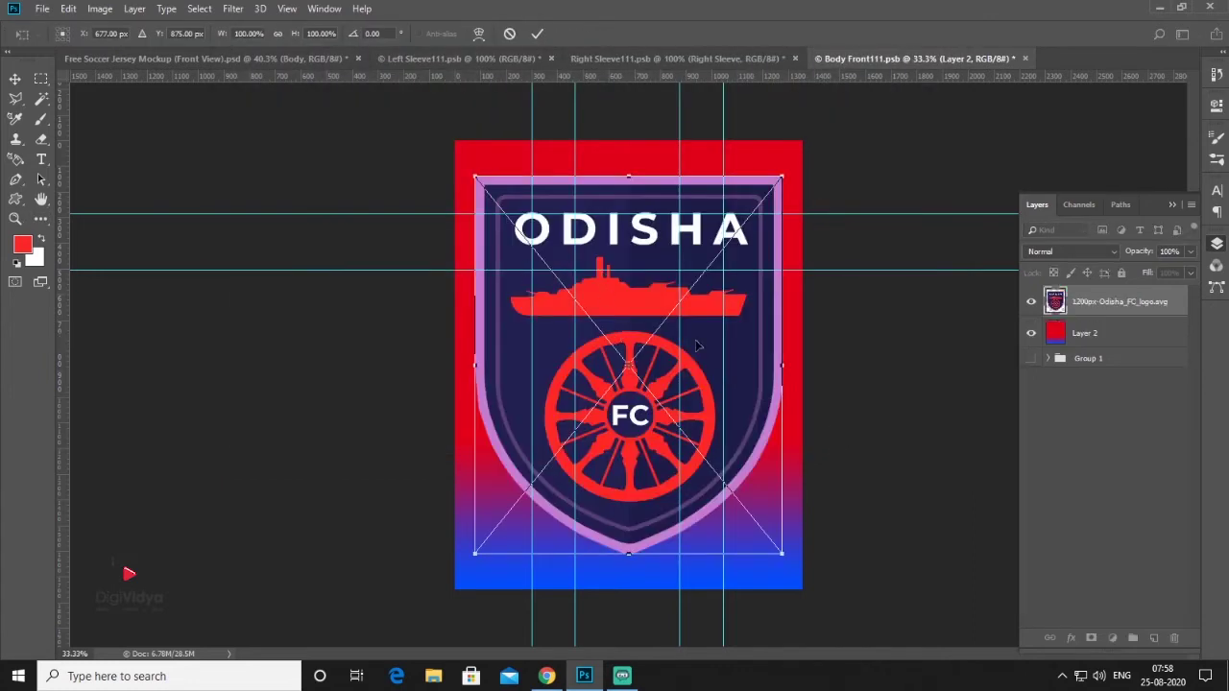
- Scale the Odisha FC crest down and commit it on the upper right chest between the guides
drag(783, 554, 518, 221)
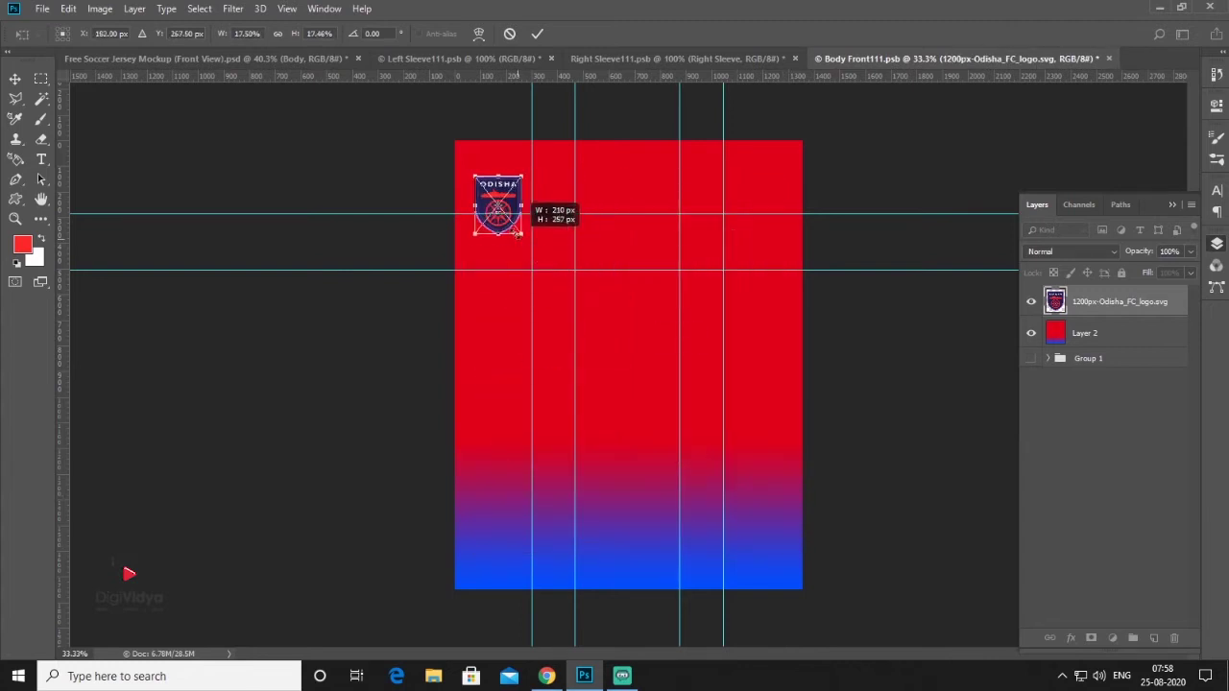
drag(499, 202, 702, 225)
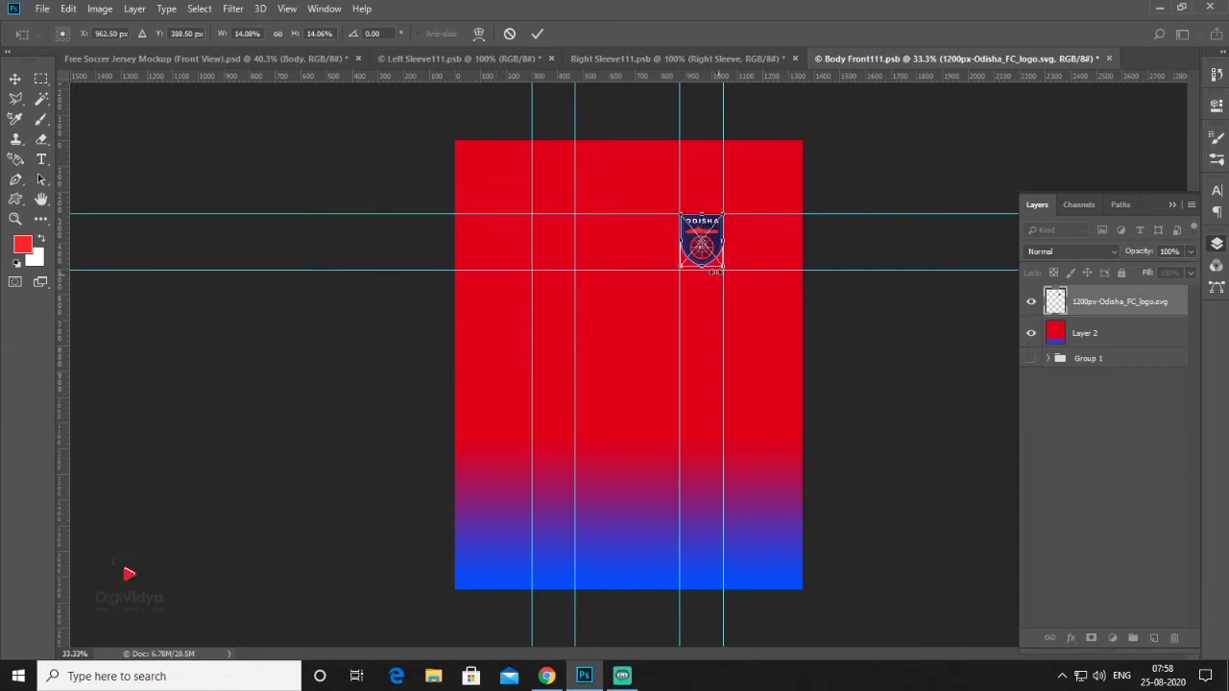
scroll(722, 271, up, 3)
scroll(720, 250, up, 2)
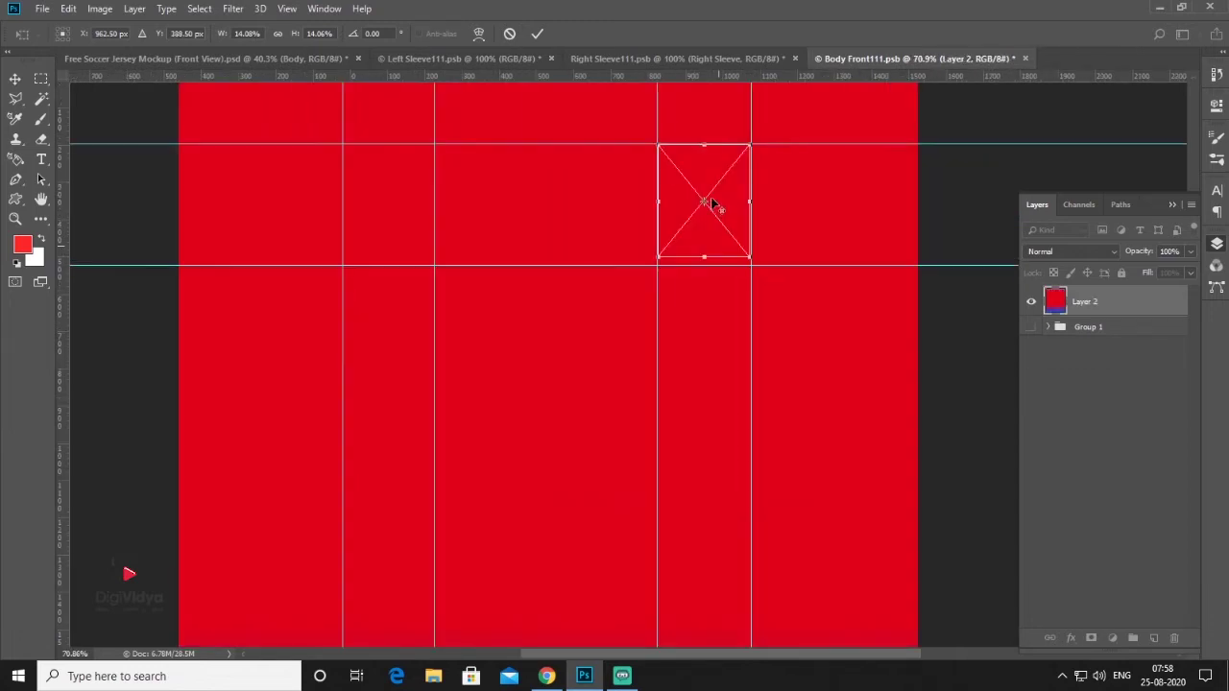
scroll(719, 205, up, 2)
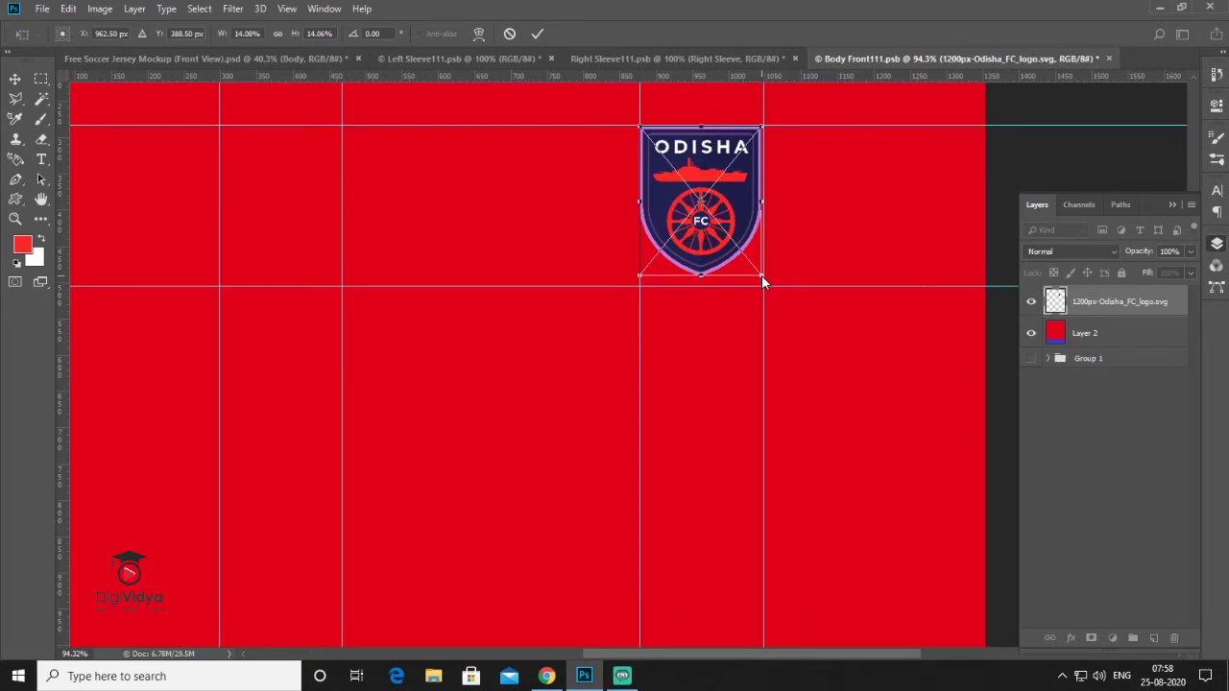
drag(762, 275, 765, 280)
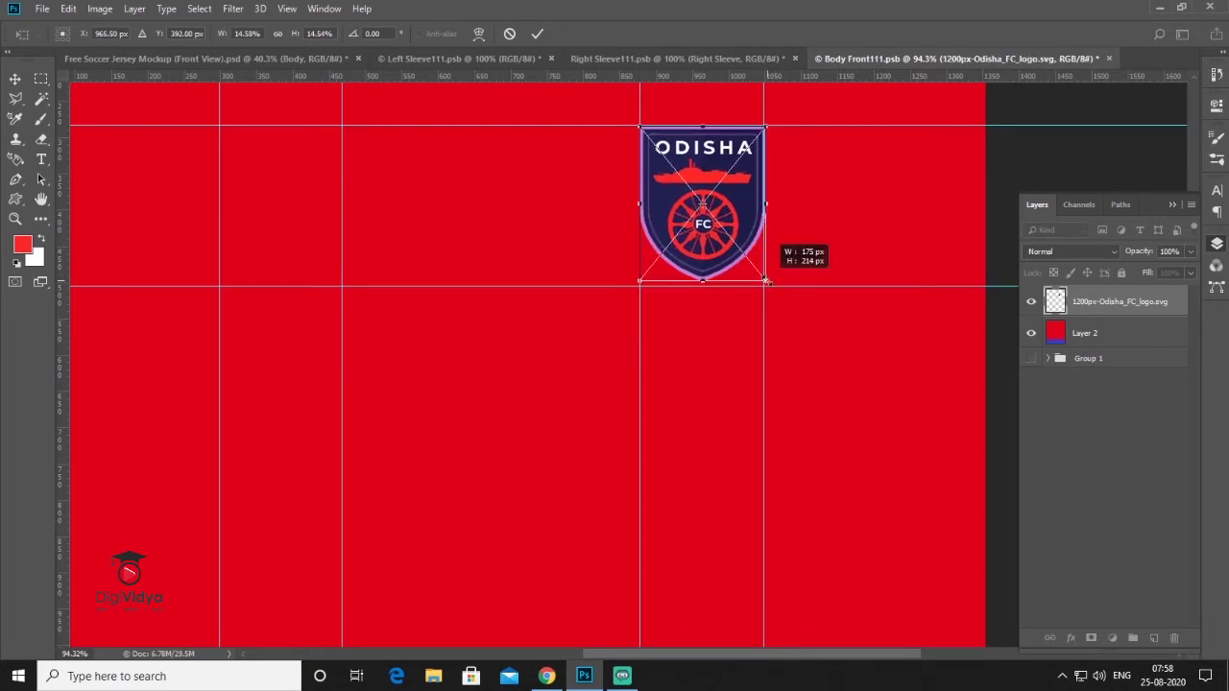
drag(639, 281, 635, 285)
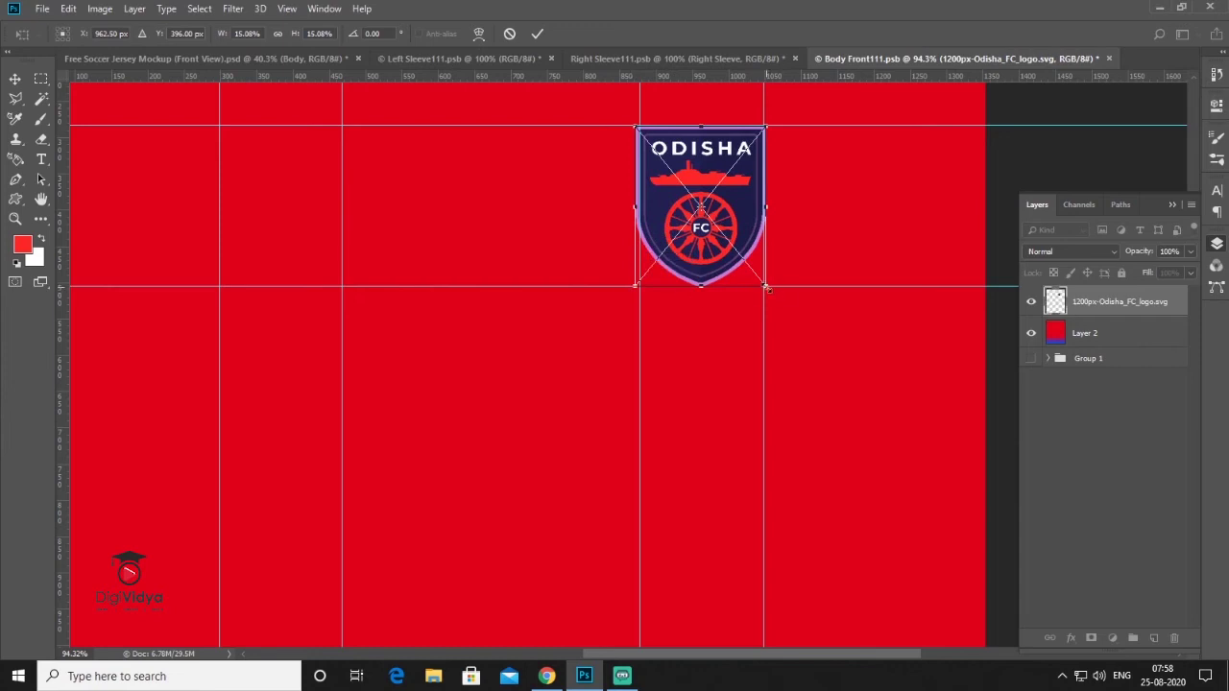
key(g)
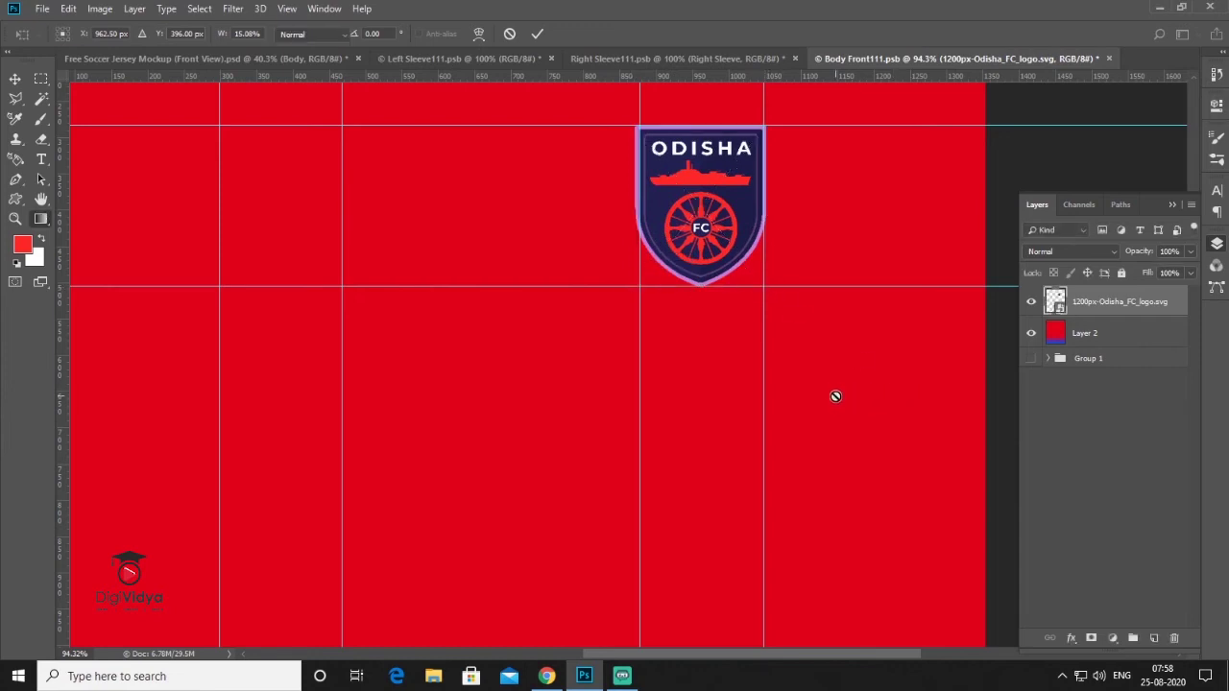
scroll(879, 361, down, 1)
scroll(877, 363, down, 1)
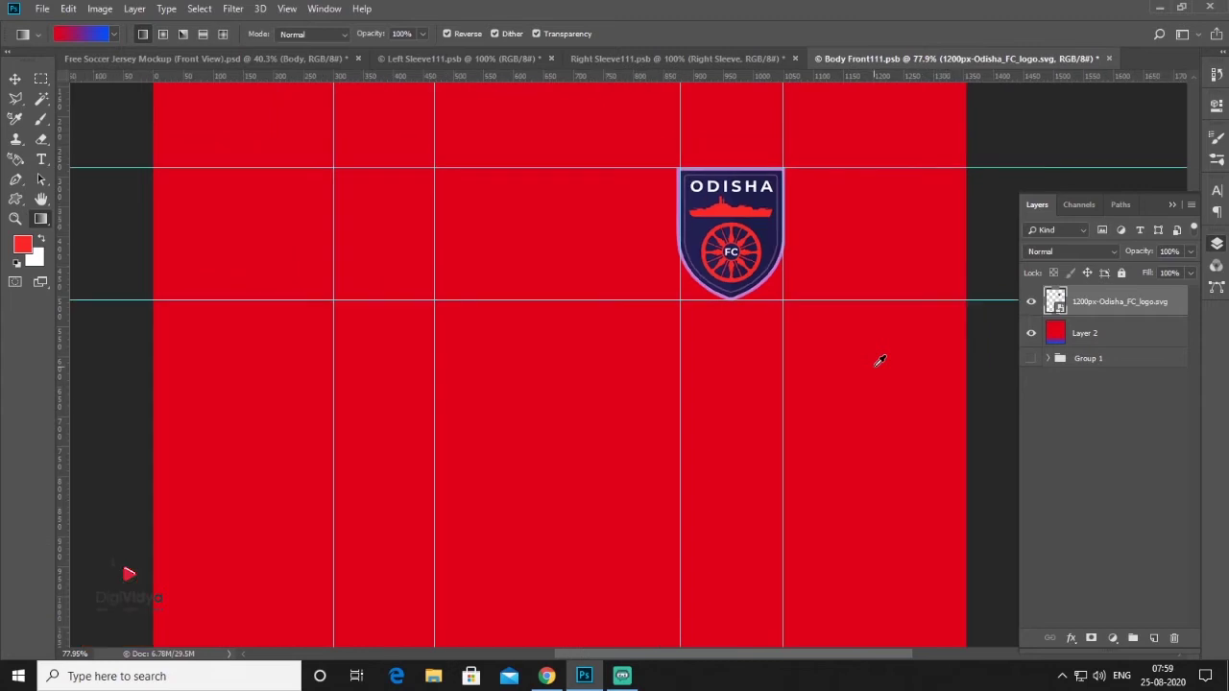
scroll(874, 366, down, 1)
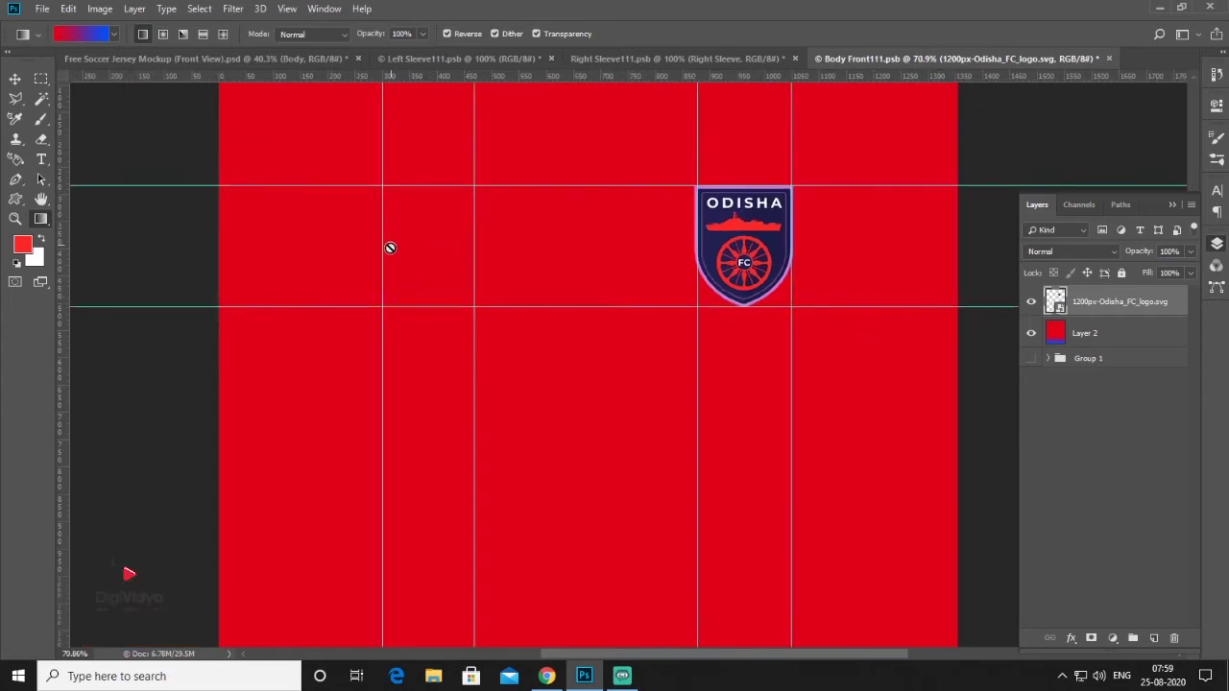
- Search Google Images in Chrome for 'nike logo png'
click(547, 676)
click(390, 14)
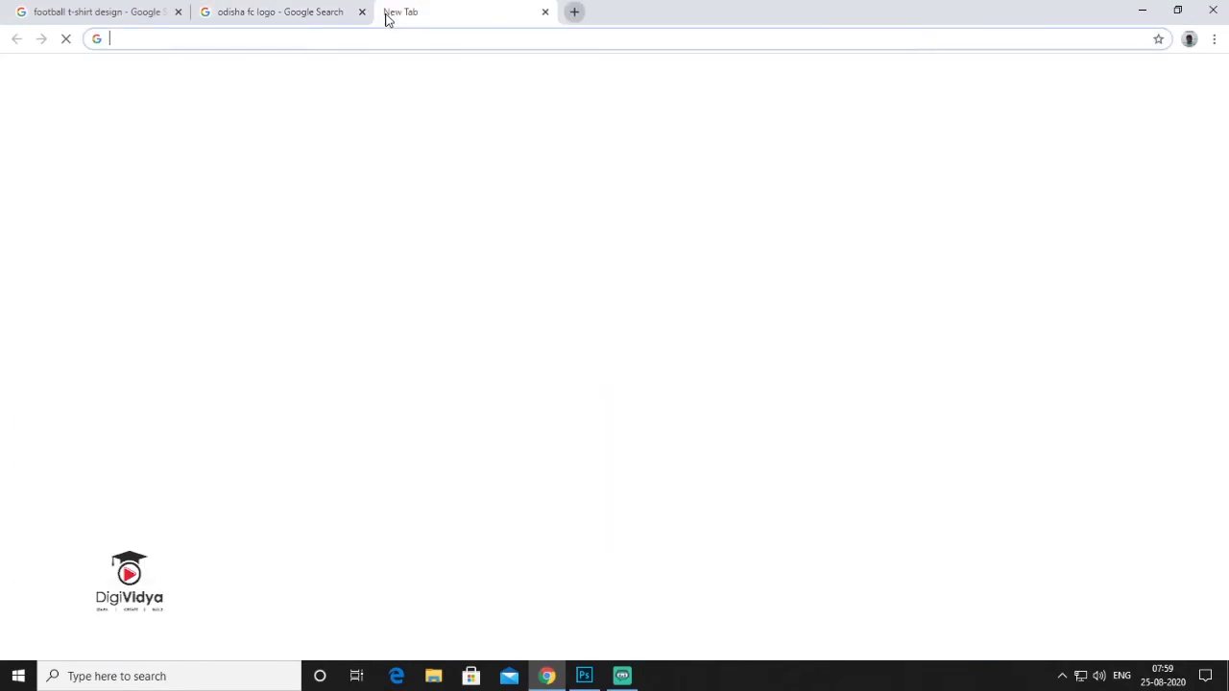
click(352, 14)
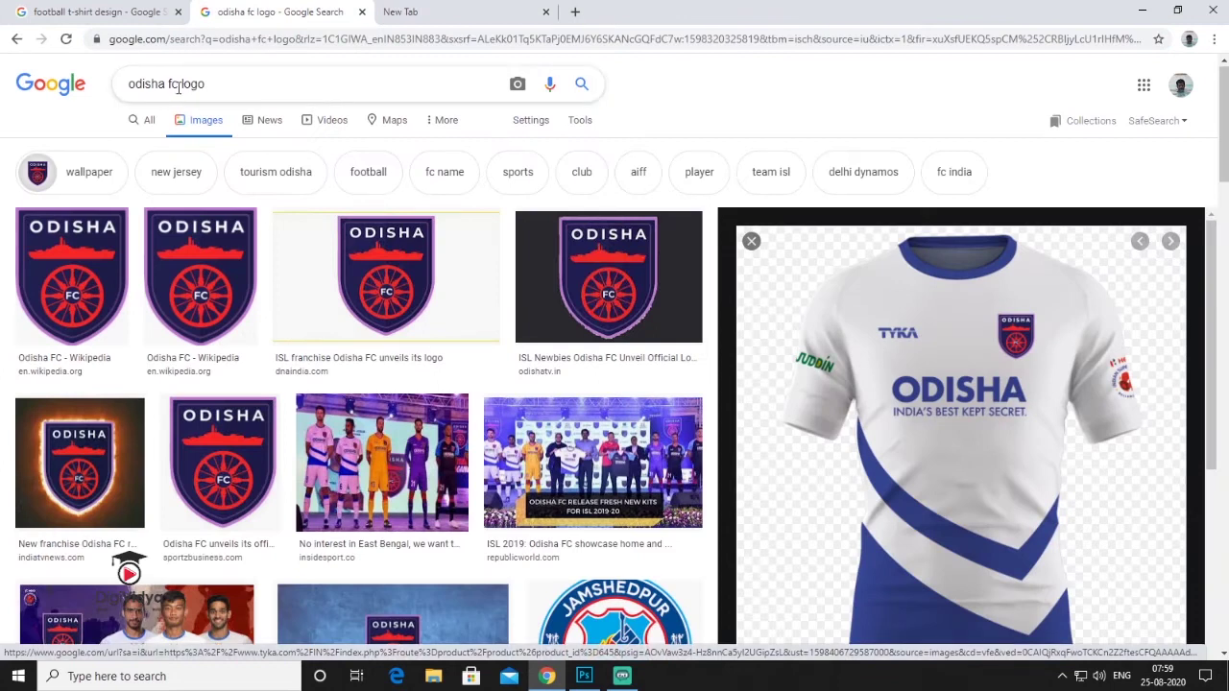
drag(179, 84, 93, 84)
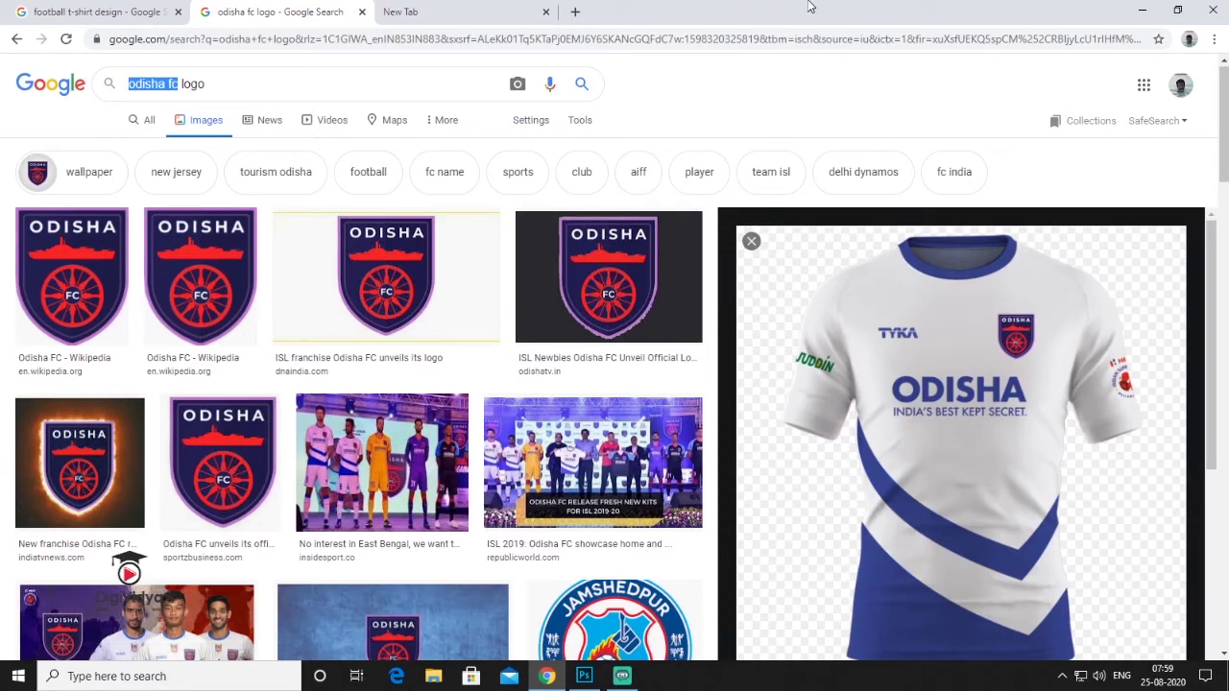
text(n)
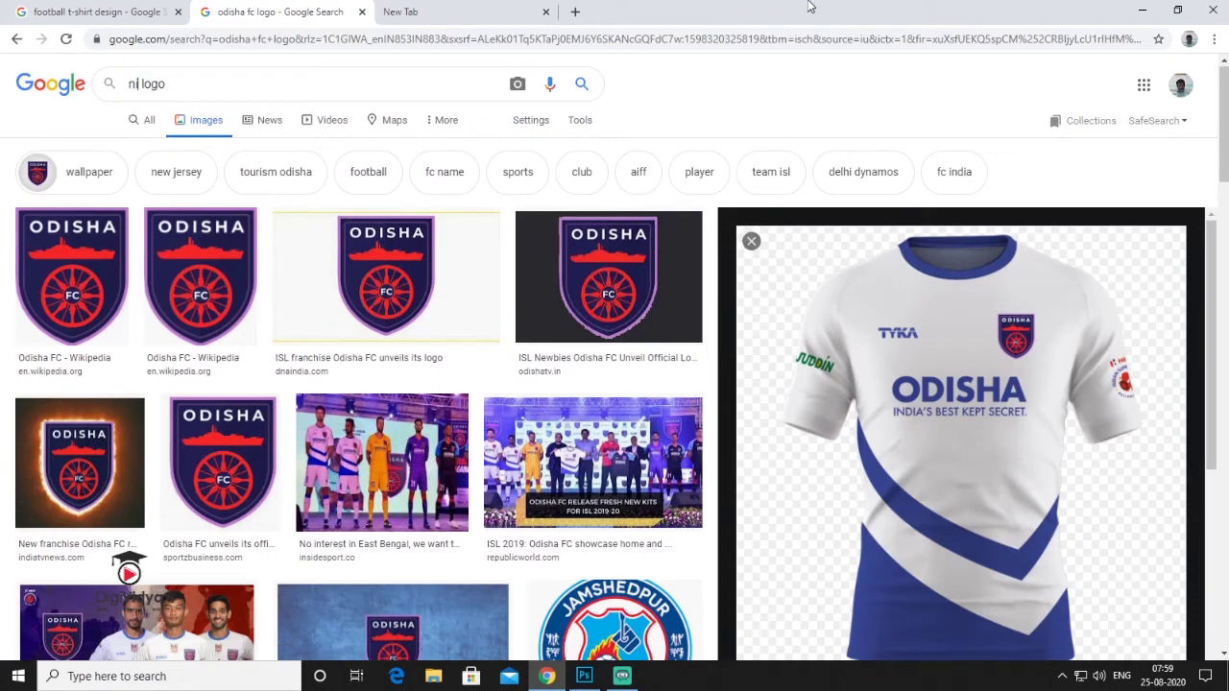
text(ike)
key(Down)
key(Down)
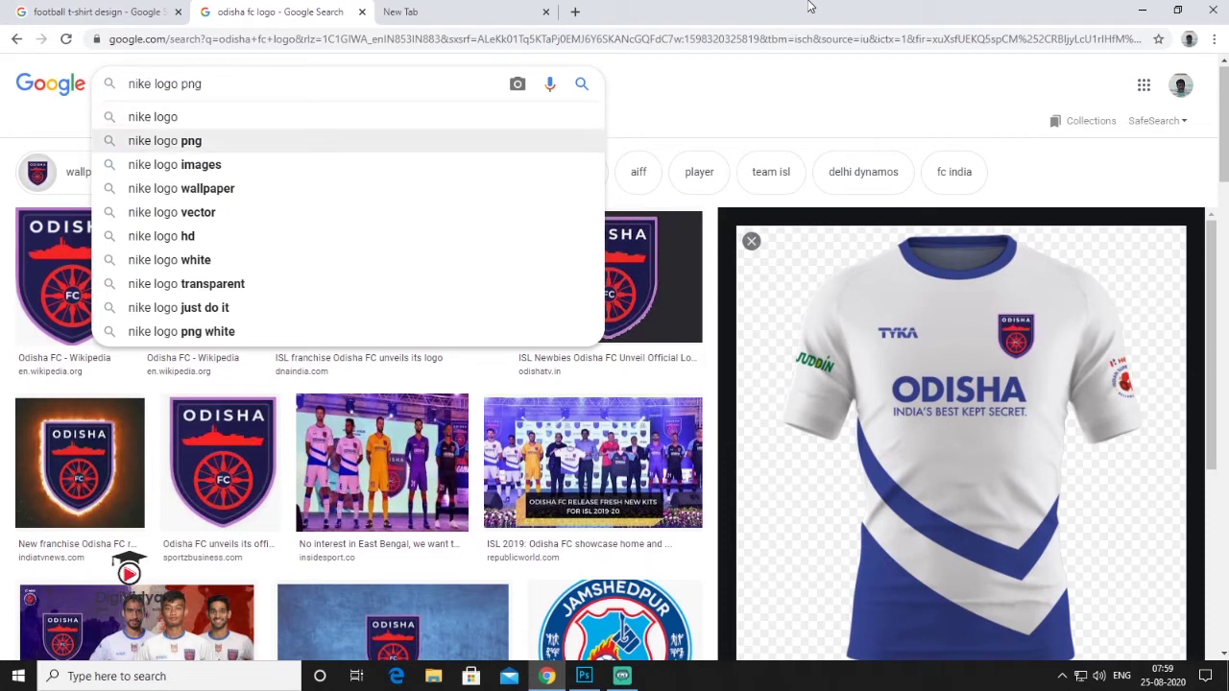
key(Return)
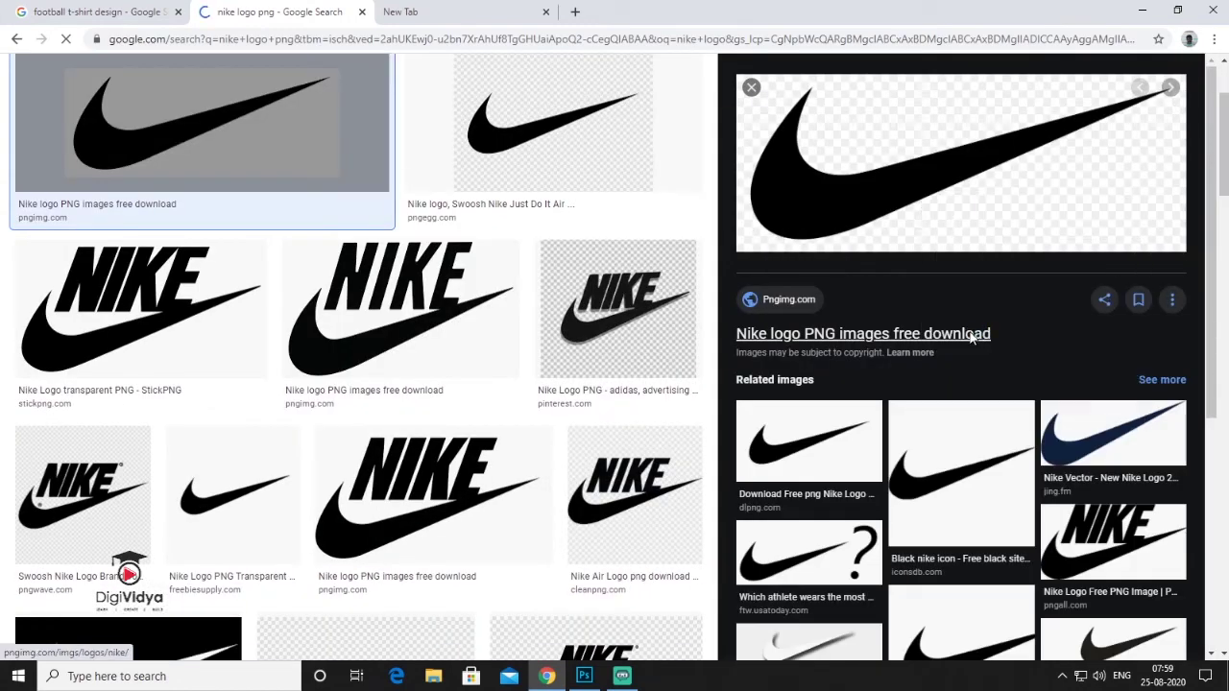
- Save the plain black swoosh image as nike_PNG11 and return to Photoshop
right_click(960, 192)
click(1018, 250)
click(922, 515)
click(546, 676)
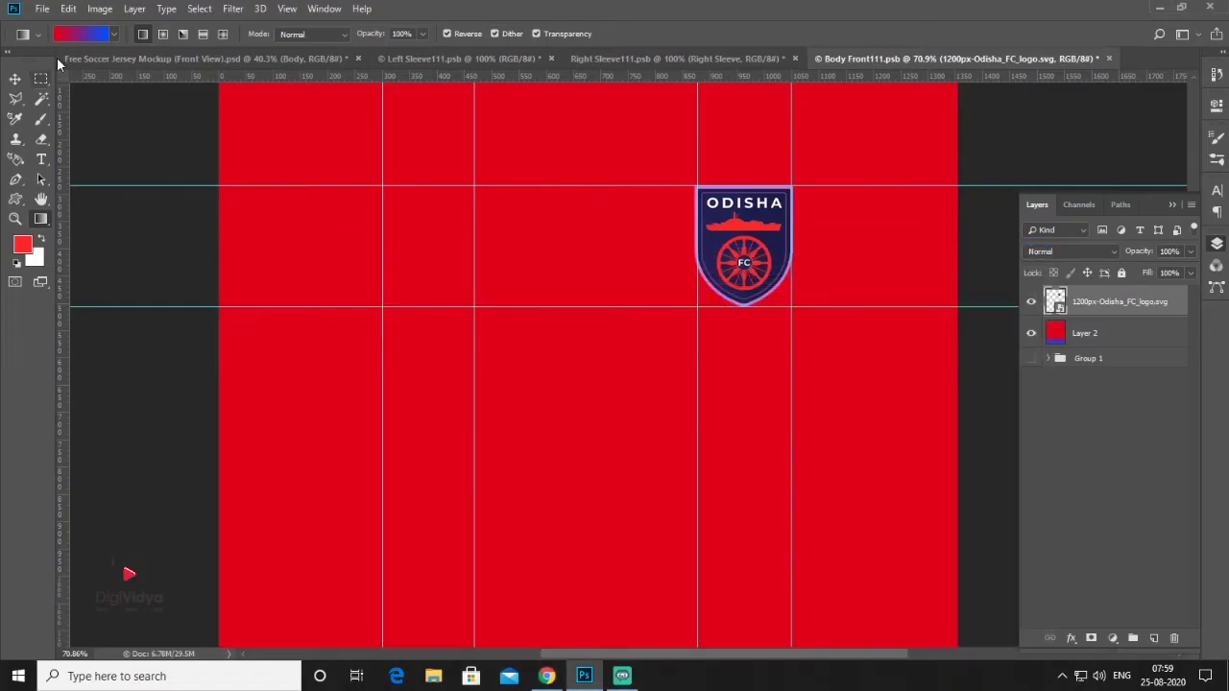
- Embed nike_PNG11, scale it small and commit it on the upper left chest
click(42, 8)
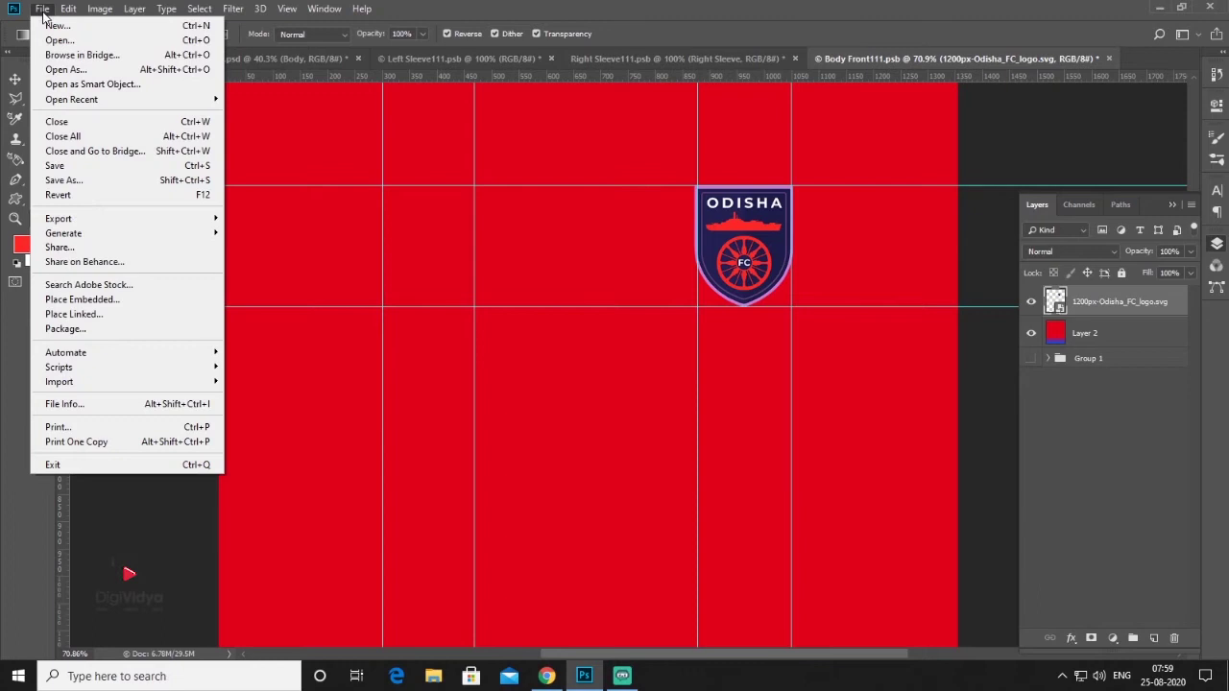
click(104, 299)
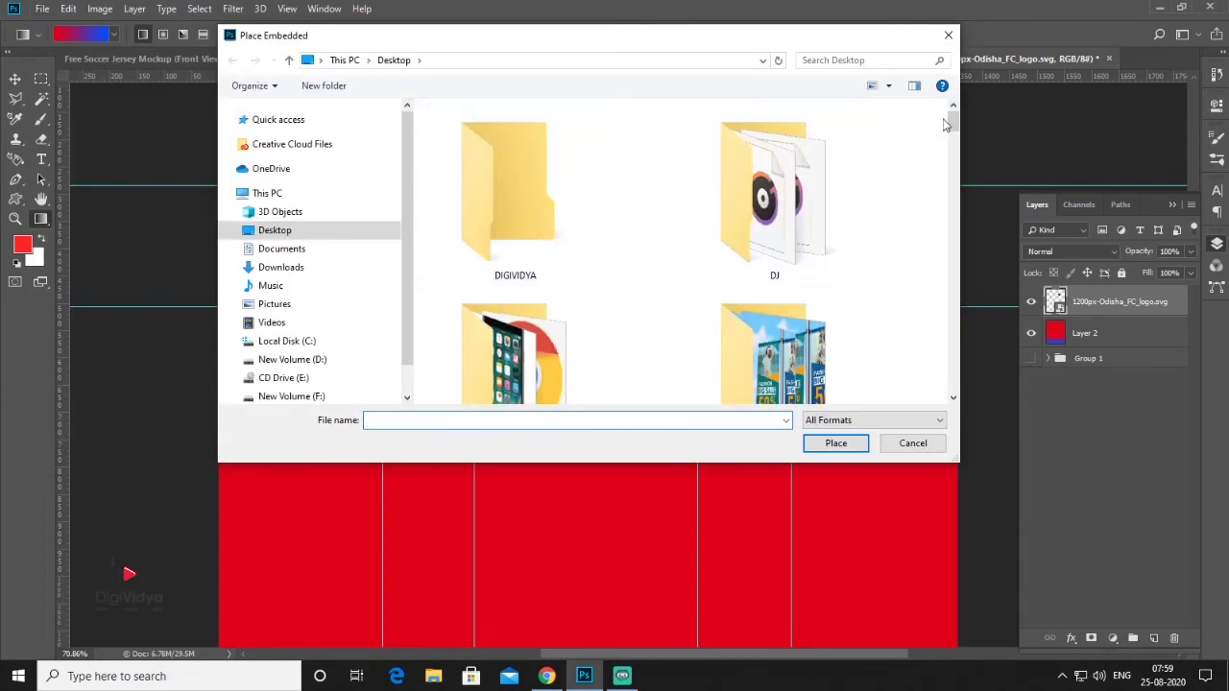
drag(952, 123, 951, 384)
double_click(516, 317)
mouse_move(337, 285)
mouse_down()
mouse_move(396, 260)
mouse_move(384, 265)
mouse_up()
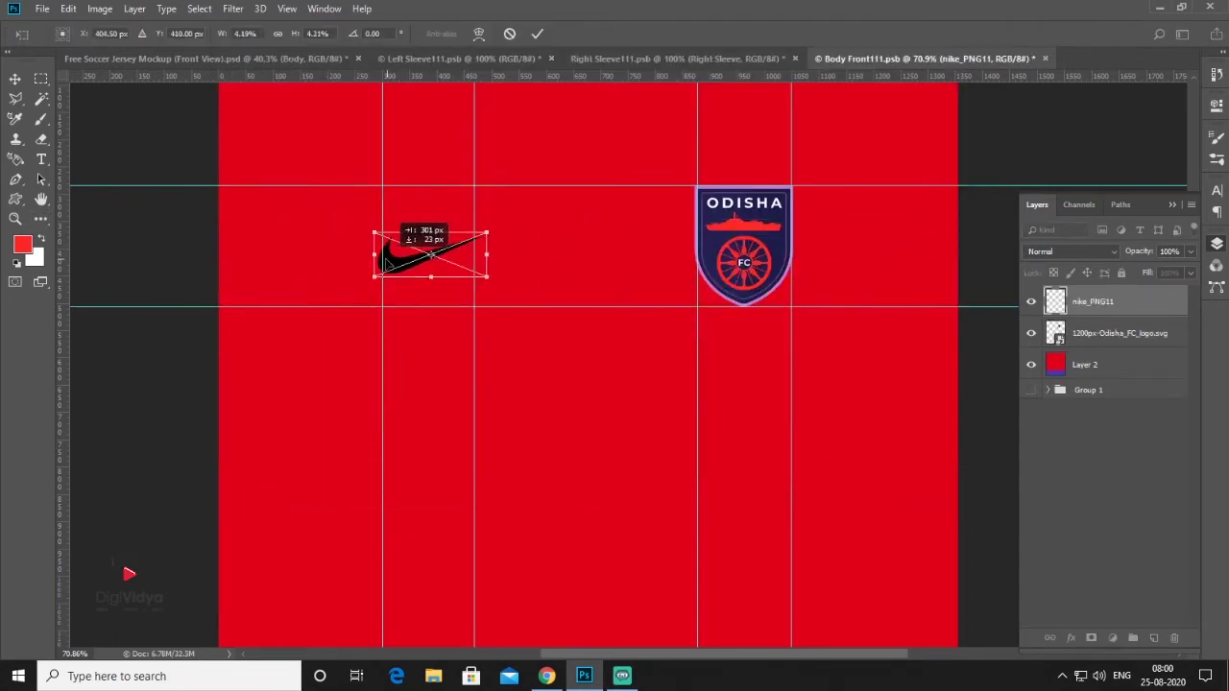
double_click(464, 251)
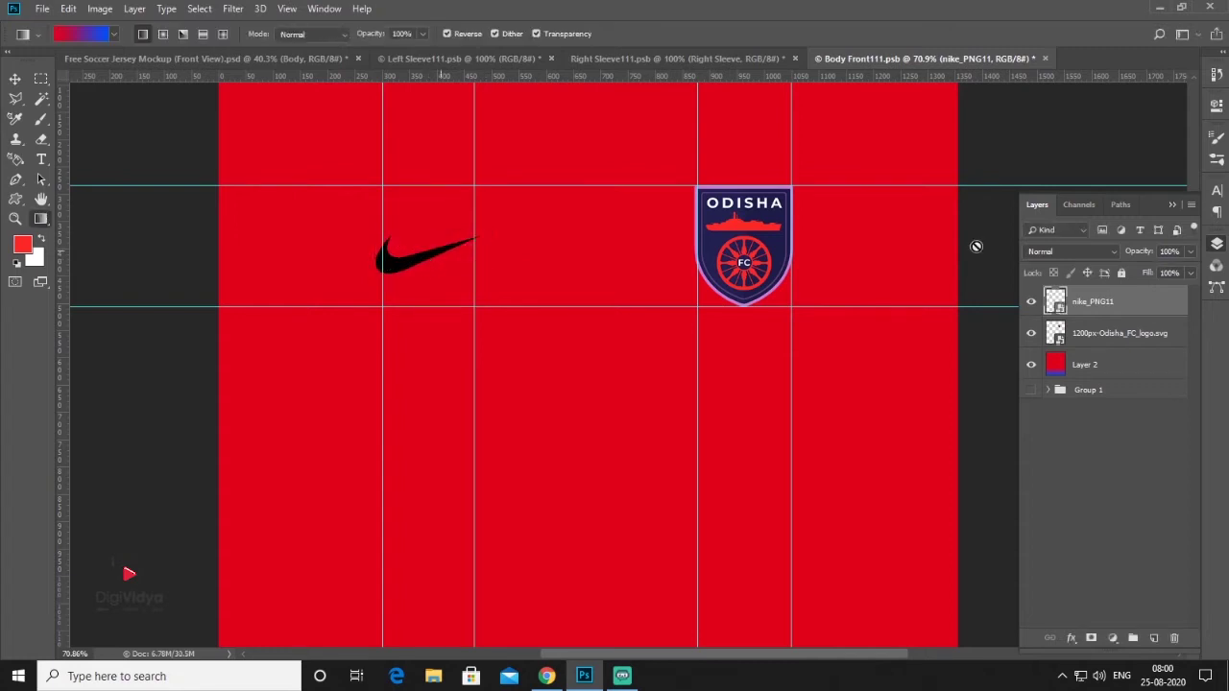
- Turn the swoosh white with Hue/Saturation Lightness at +100
click(100, 8)
mouse_move(123, 49)
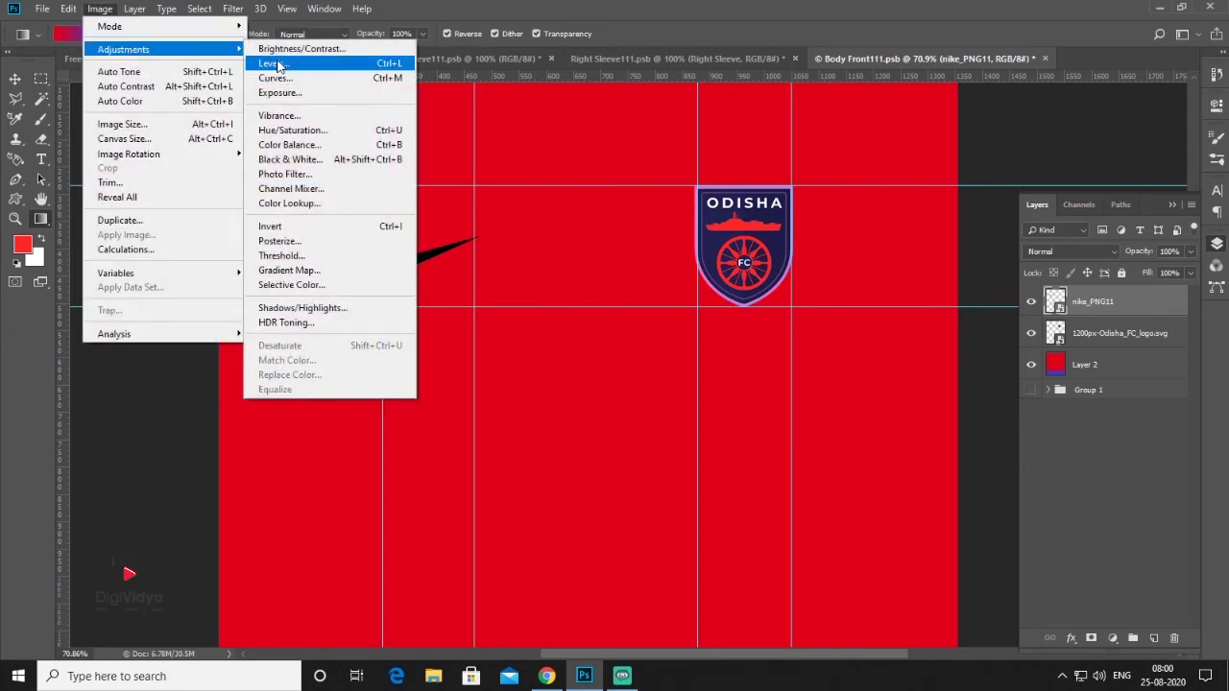
key(alt)
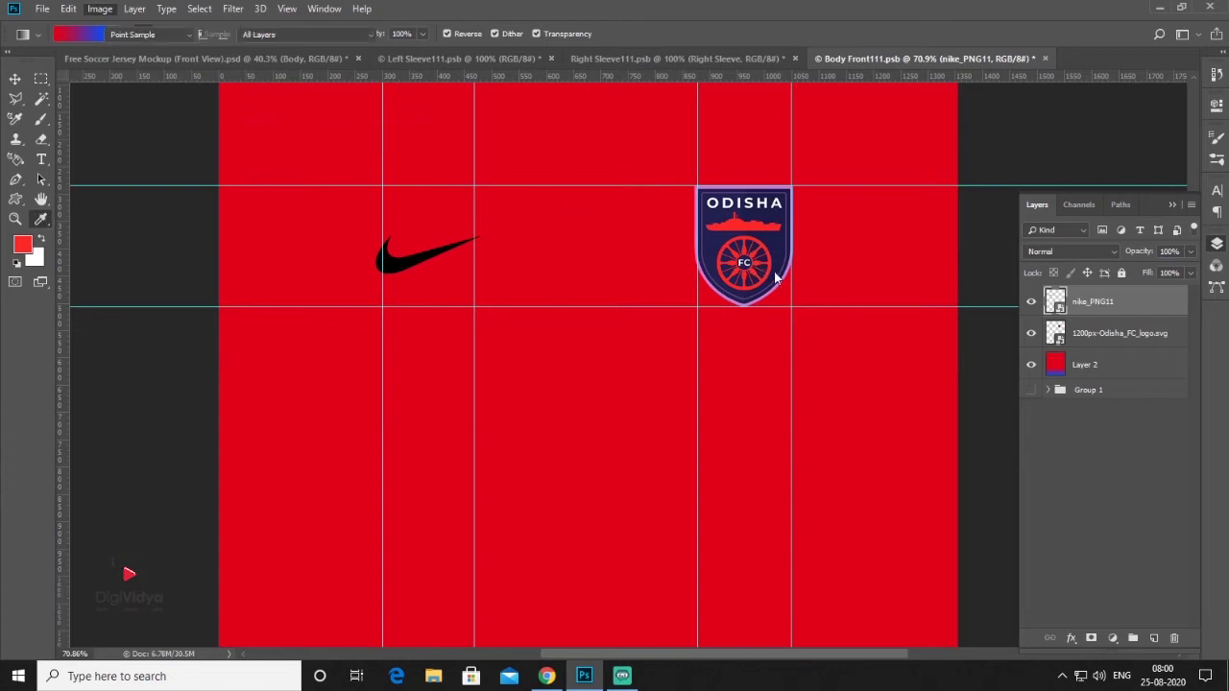
key(ctrl+u)
drag(650, 118, 789, 111)
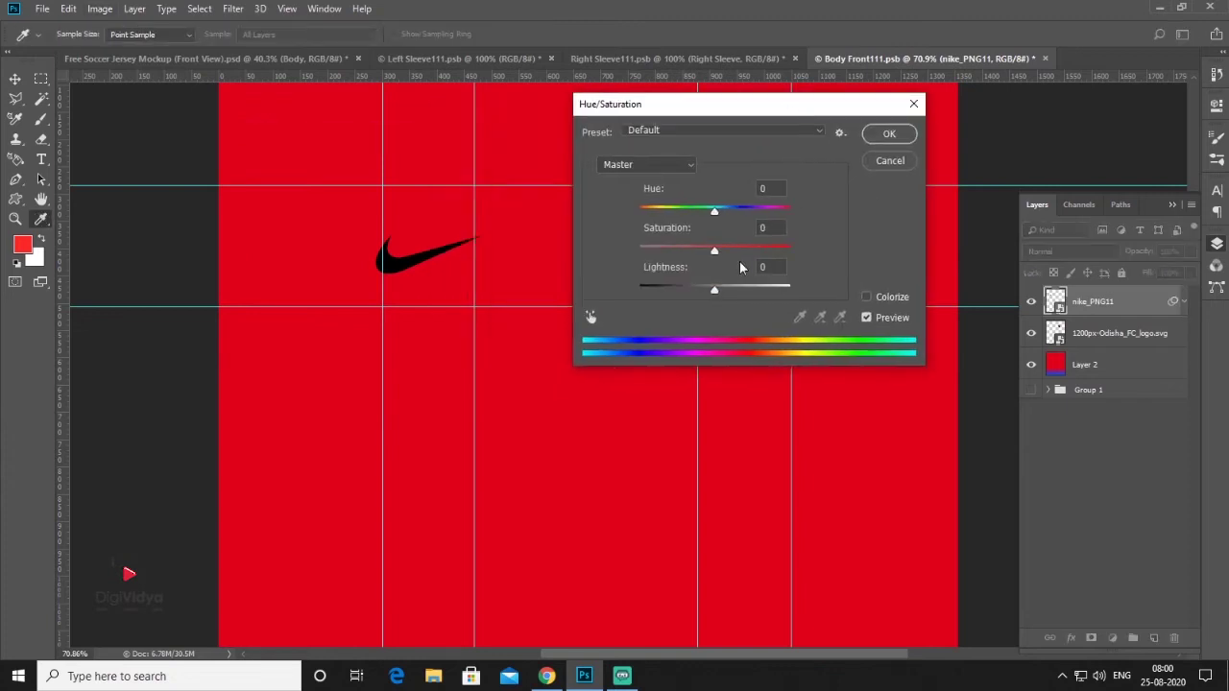
drag(713, 288, 827, 293)
click(887, 135)
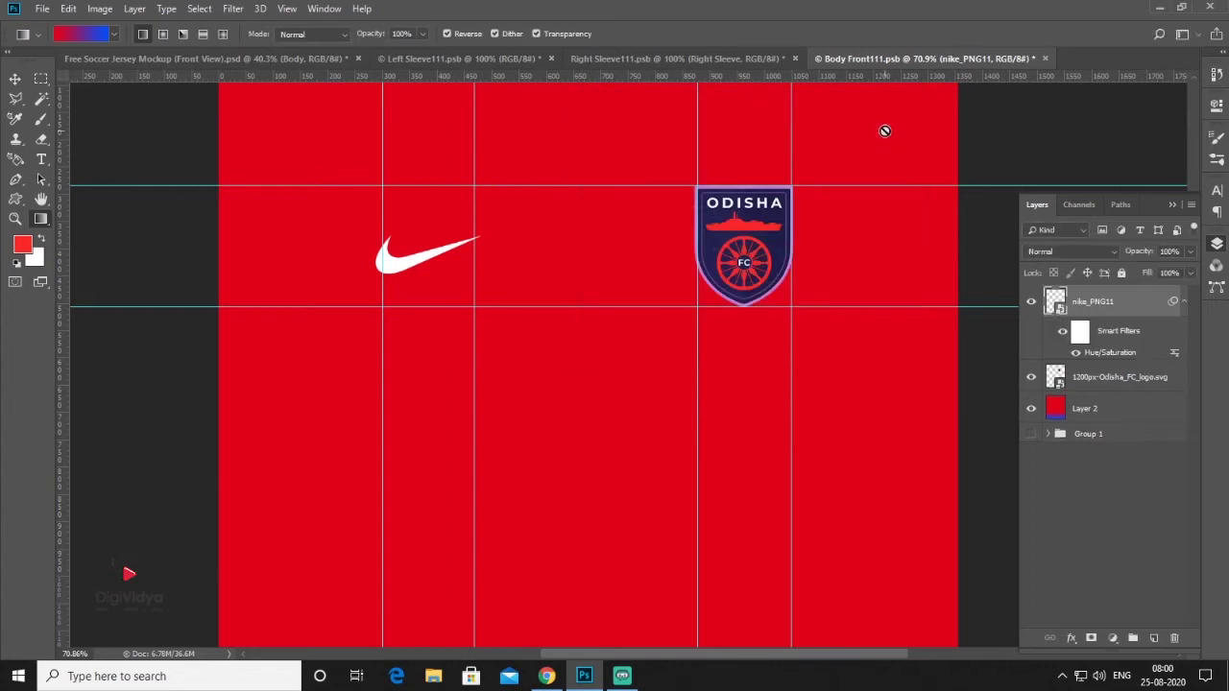
- Nudge the white swoosh into place and zoom out to about 36% to show the full front
key(v)
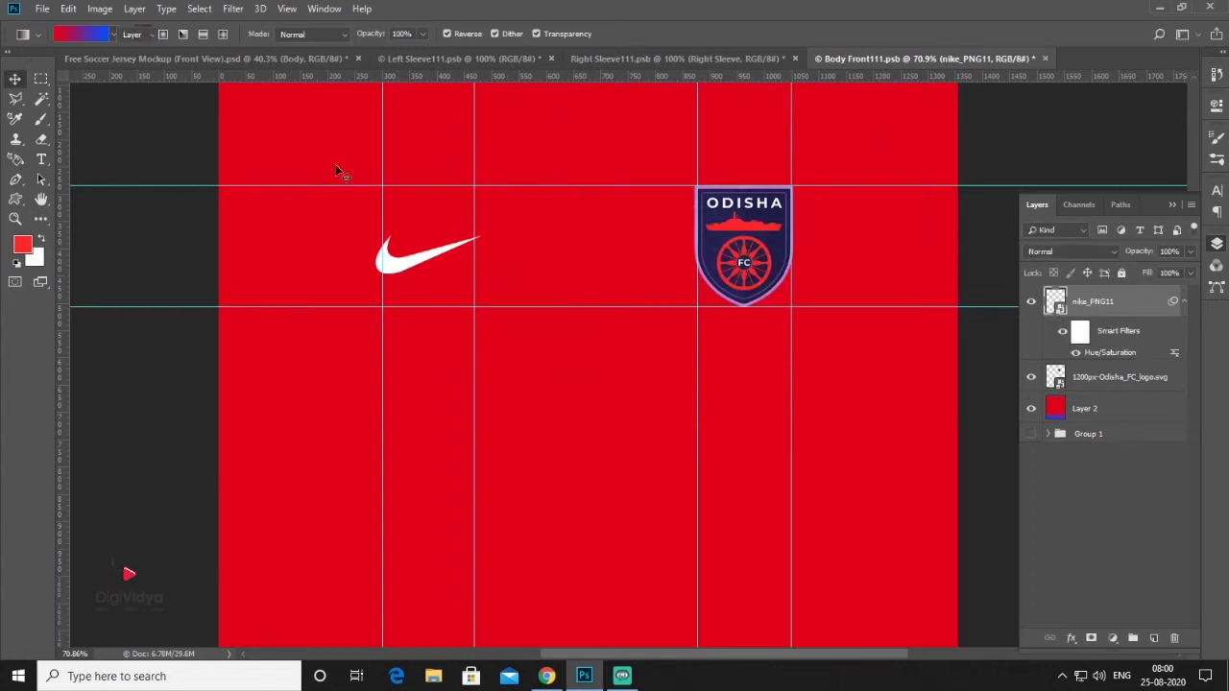
drag(401, 277, 405, 281)
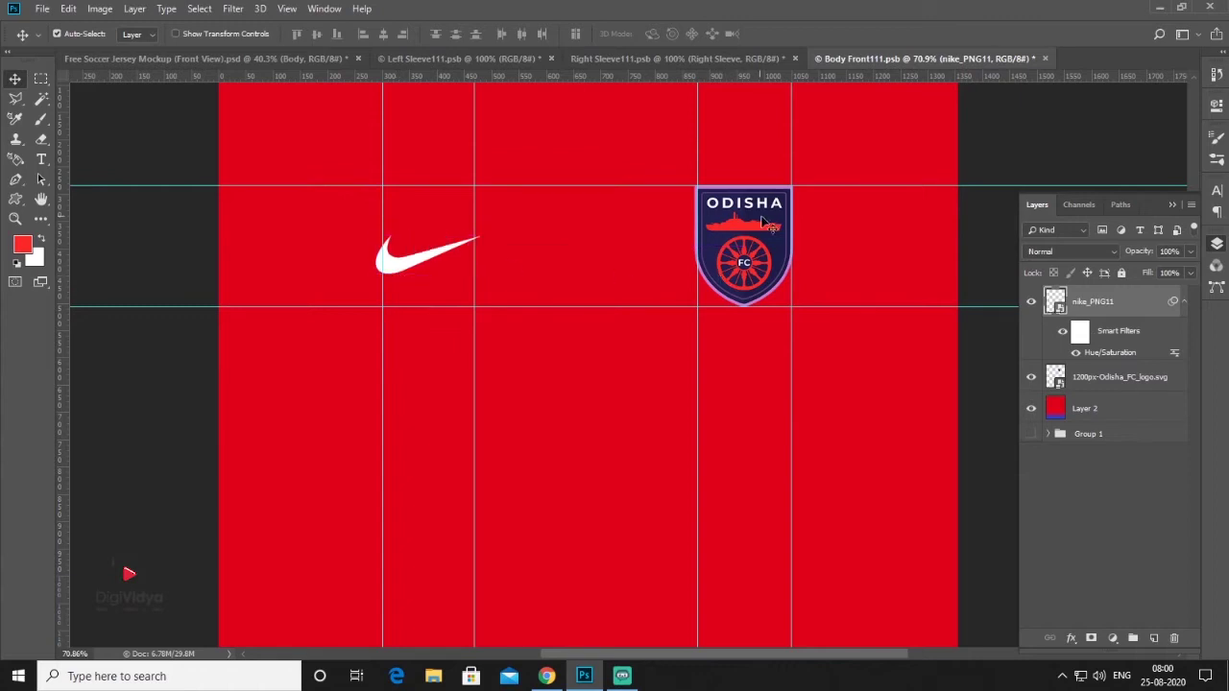
scroll(611, 273, down, 2)
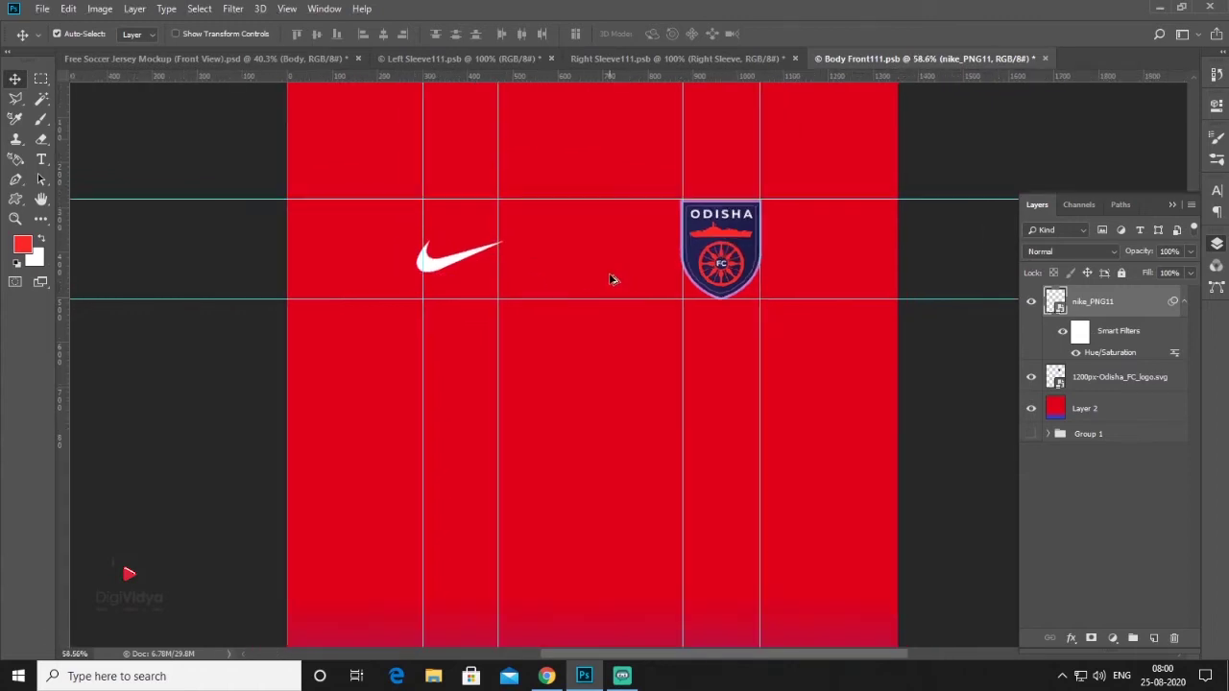
scroll(608, 273, down, 1)
scroll(607, 279, down, 1)
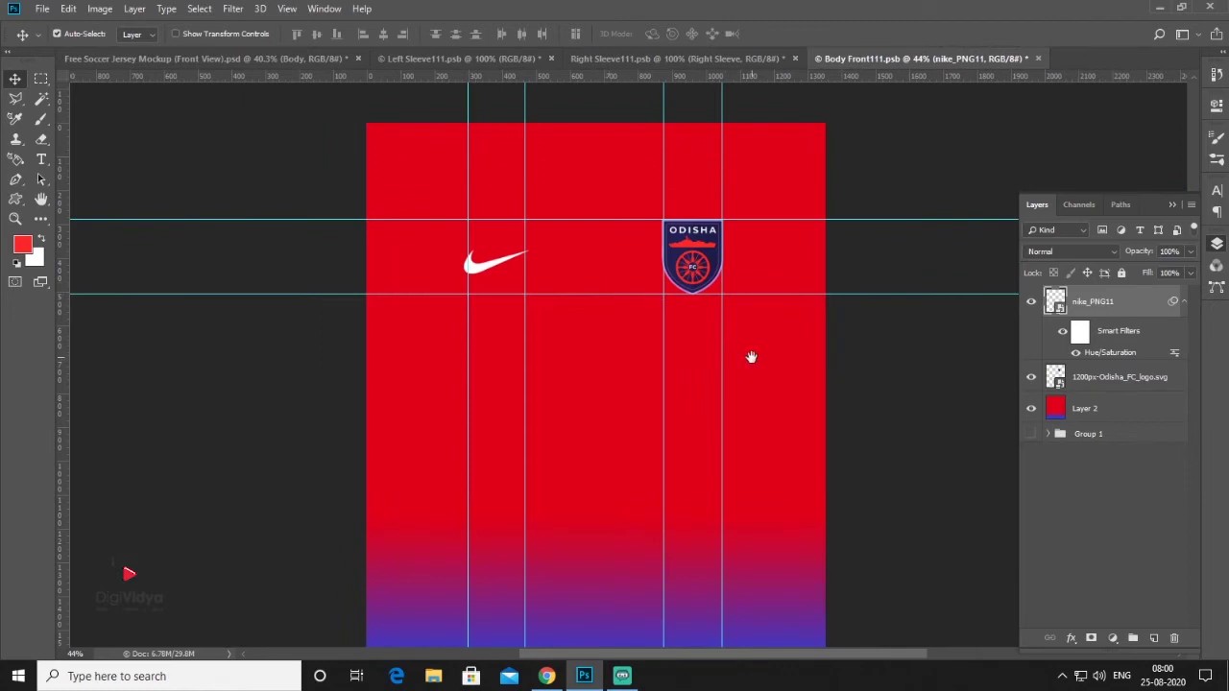
scroll(755, 331, down, 1)
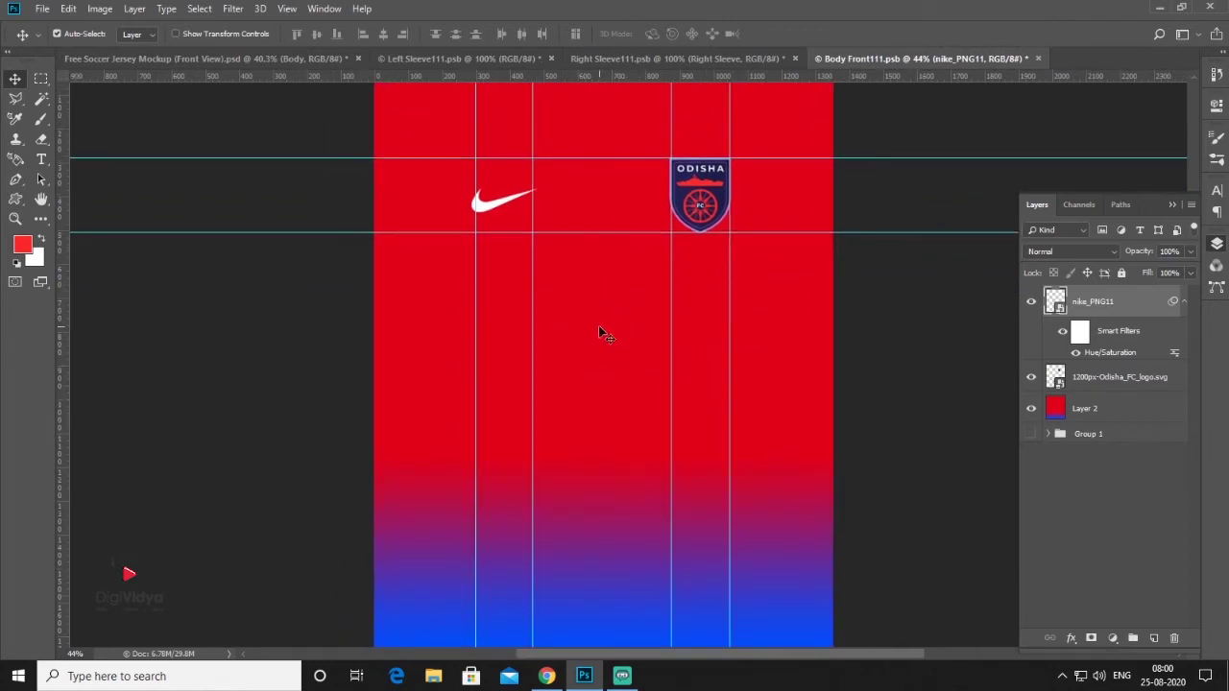
scroll(672, 336, down, 1)
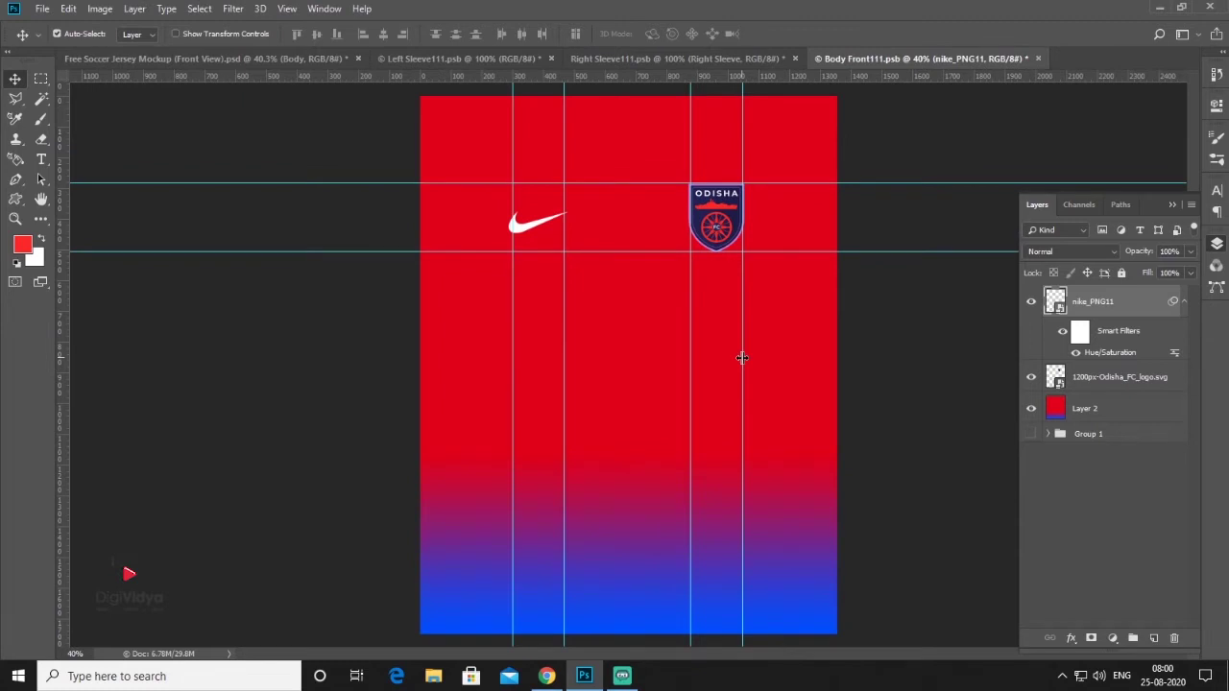
scroll(580, 324, down, 1)
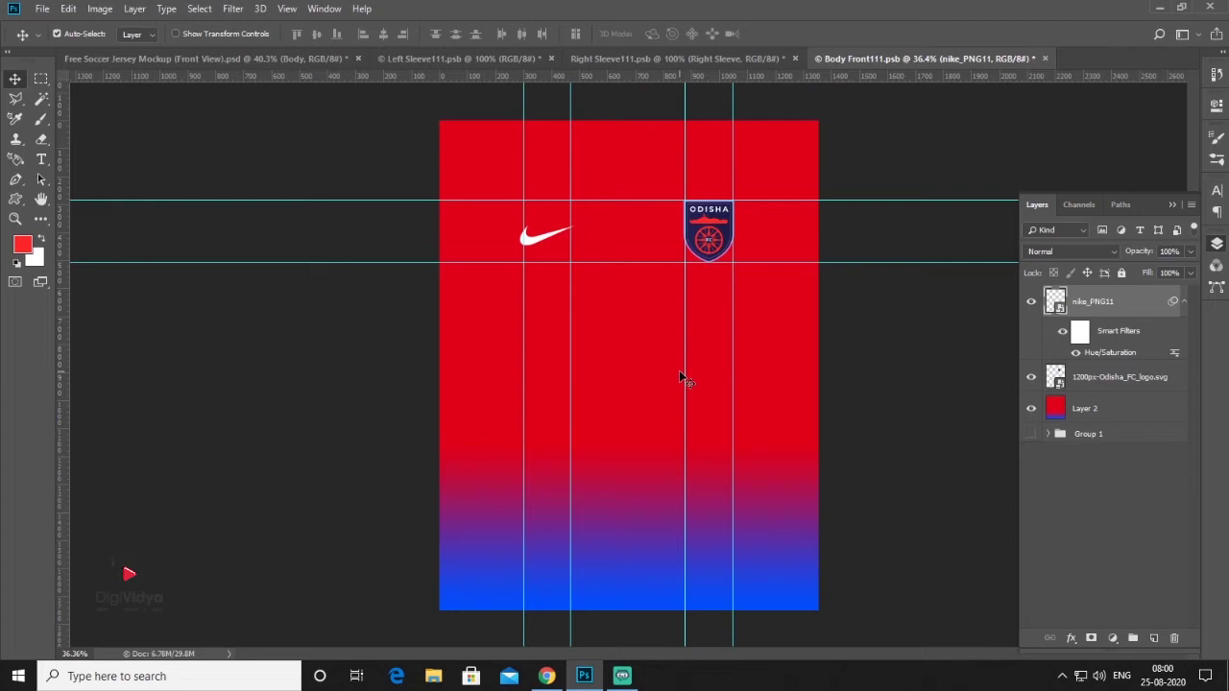
- Fill a thin full-height strip with white on a new layer above Layer 2
click(40, 78)
drag(447, 119, 457, 614)
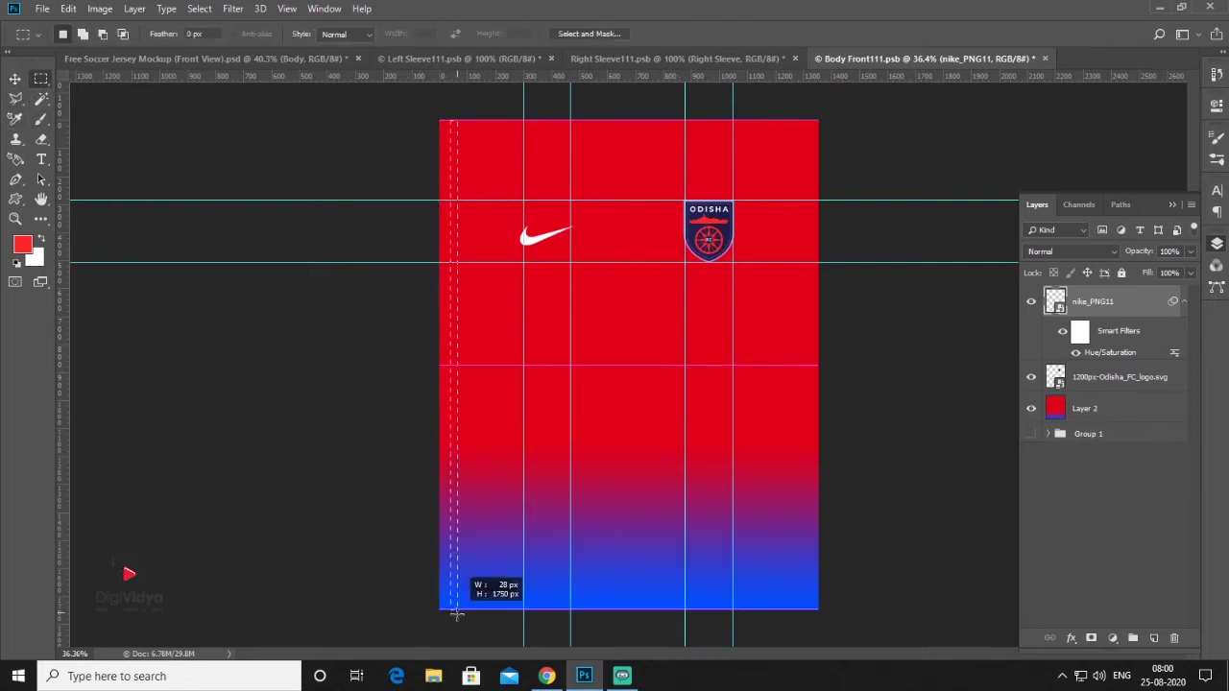
drag(457, 614, 452, 615)
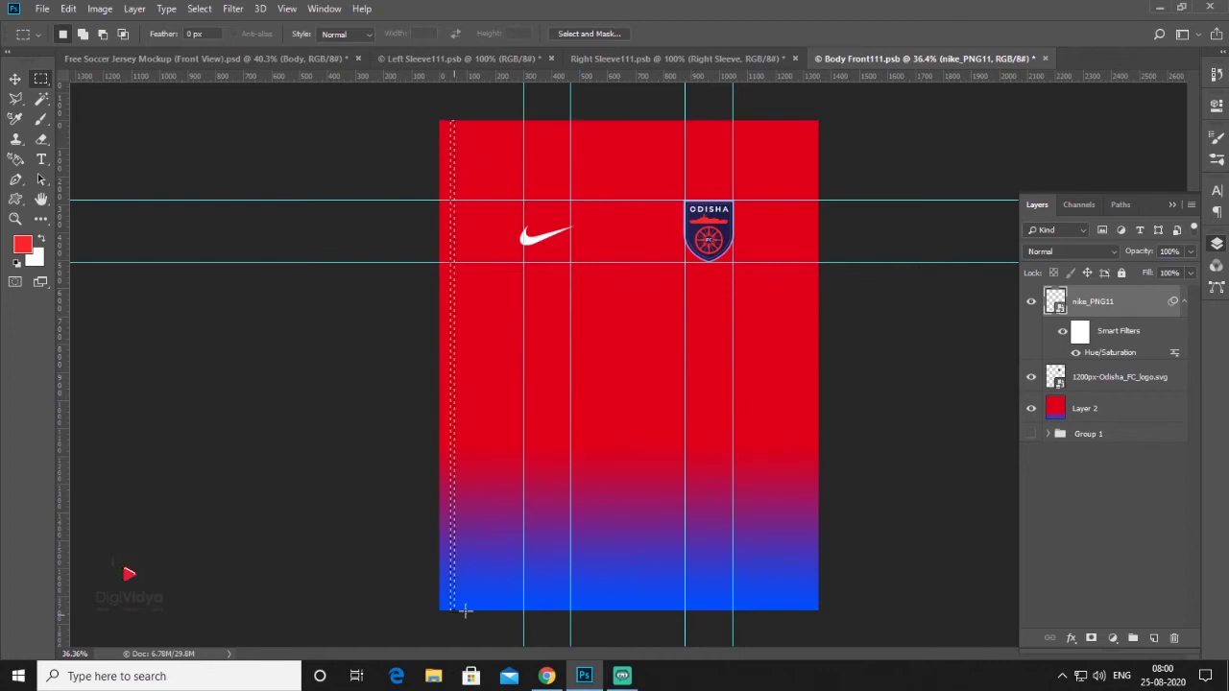
click(1109, 414)
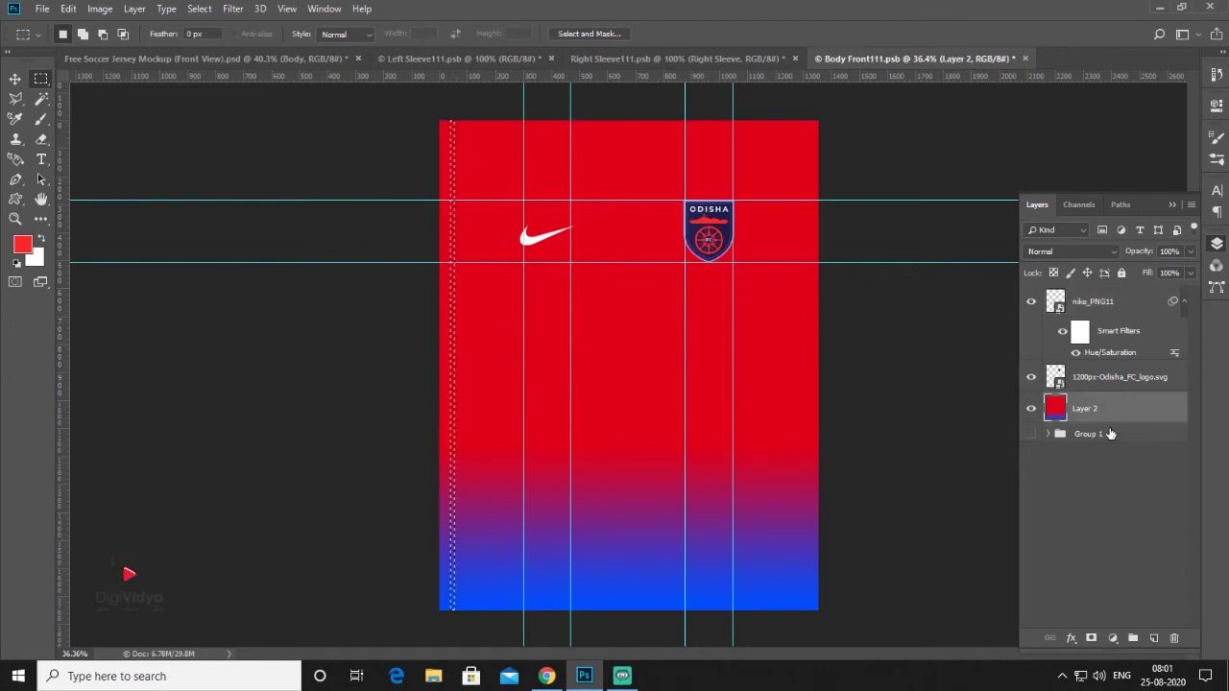
click(1155, 640)
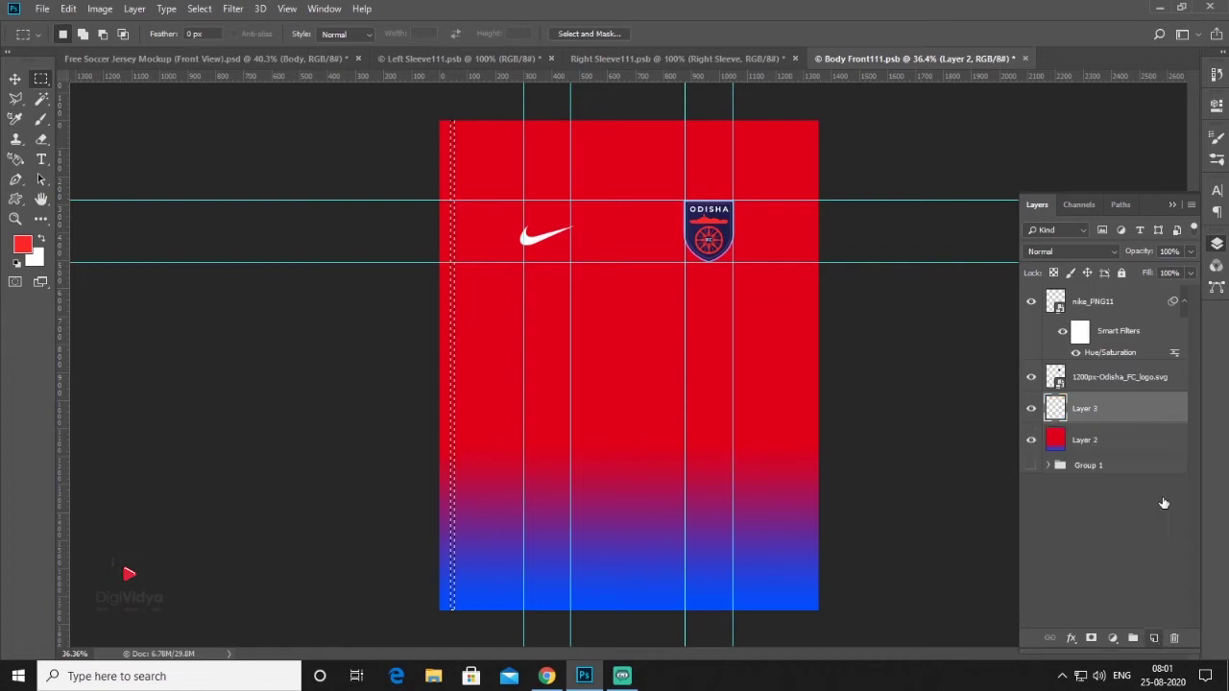
key(ctrl+BackSpace)
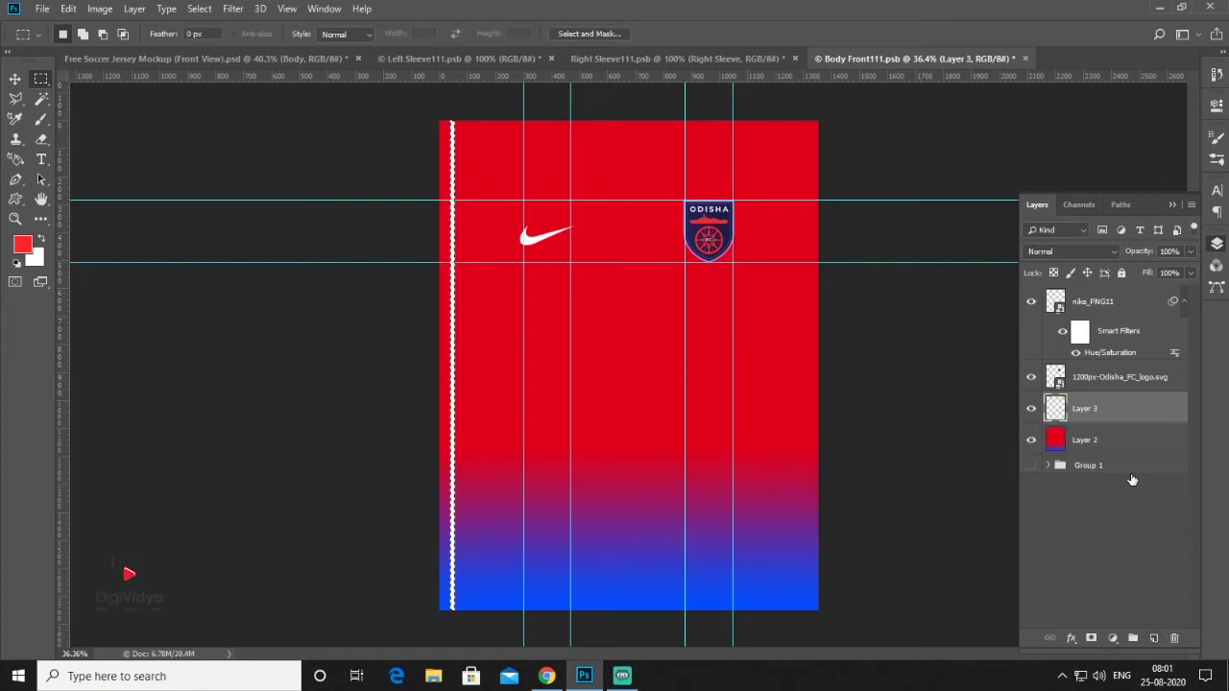
key(ctrl+d)
- Alt-drag two copies of the white pinstripe to the right
click(15, 80)
key(v)
alt+drag(451, 436, 523, 437)
alt+drag(522, 437, 558, 437)
- Alt-drag copies of the white pinstripes rightward at even spacing across the jersey width
shift+click(1132, 503)
alt+drag(458, 471, 598, 471)
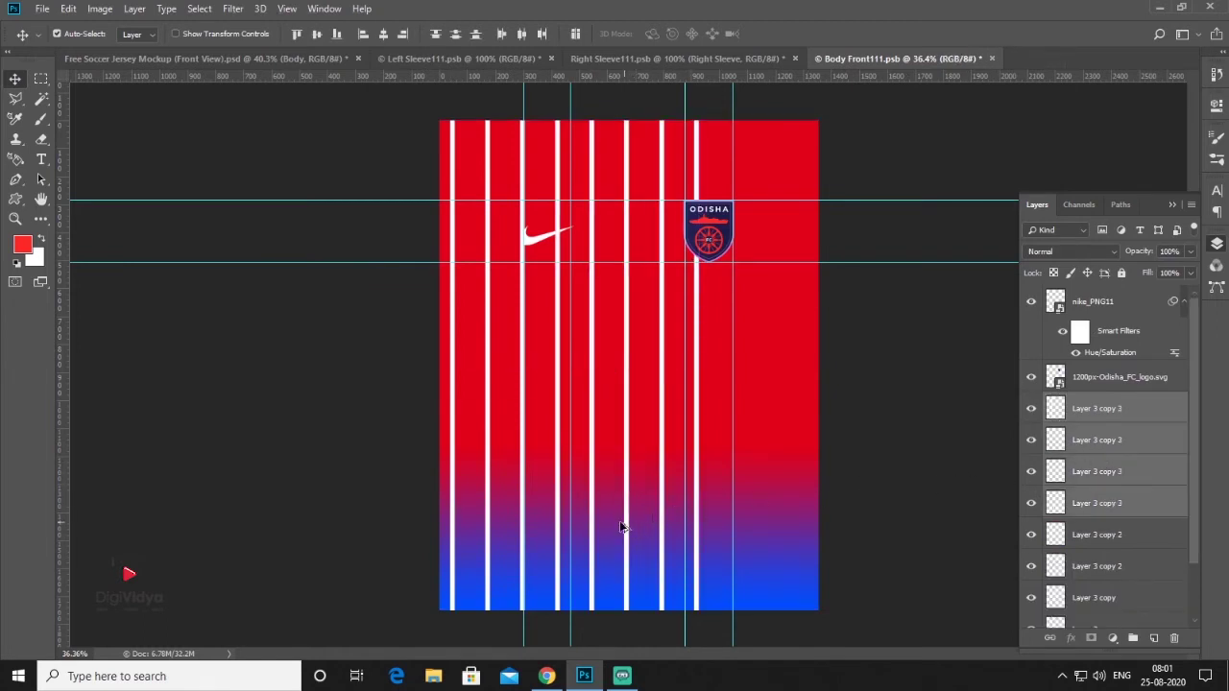
alt+drag(600, 527, 730, 526)
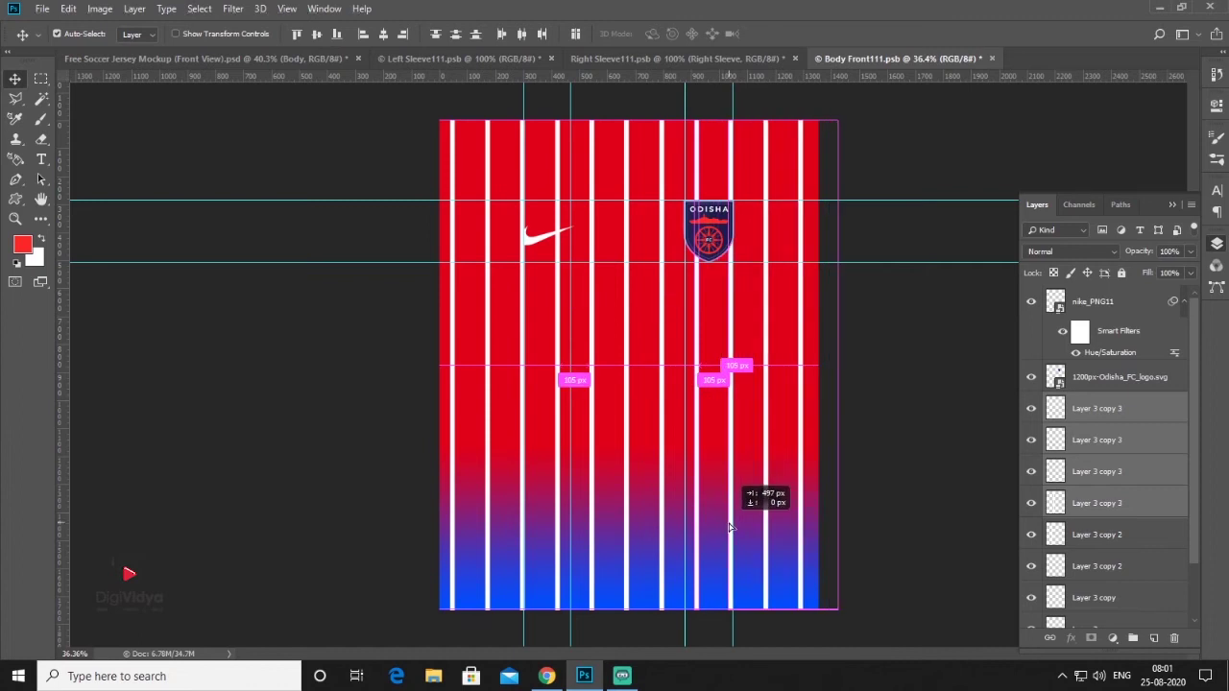
alt+drag(729, 527, 730, 528)
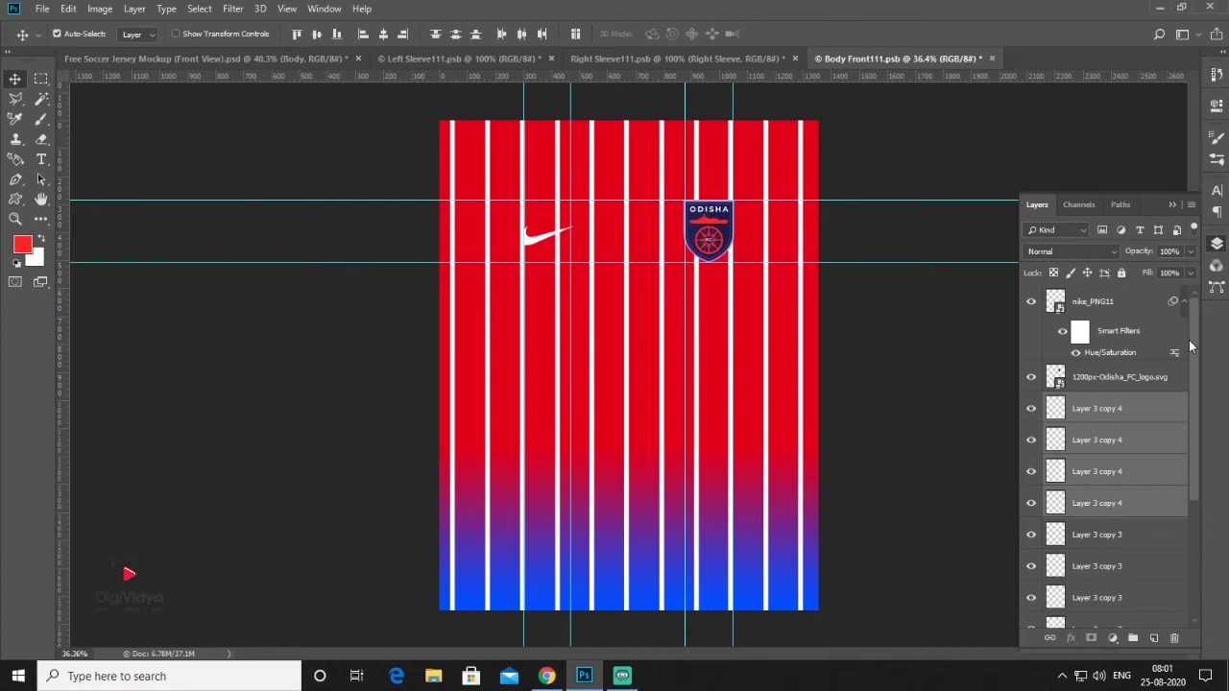
- Select every stripe layer from the top copy down to Layer 3
drag(1197, 385, 1197, 442)
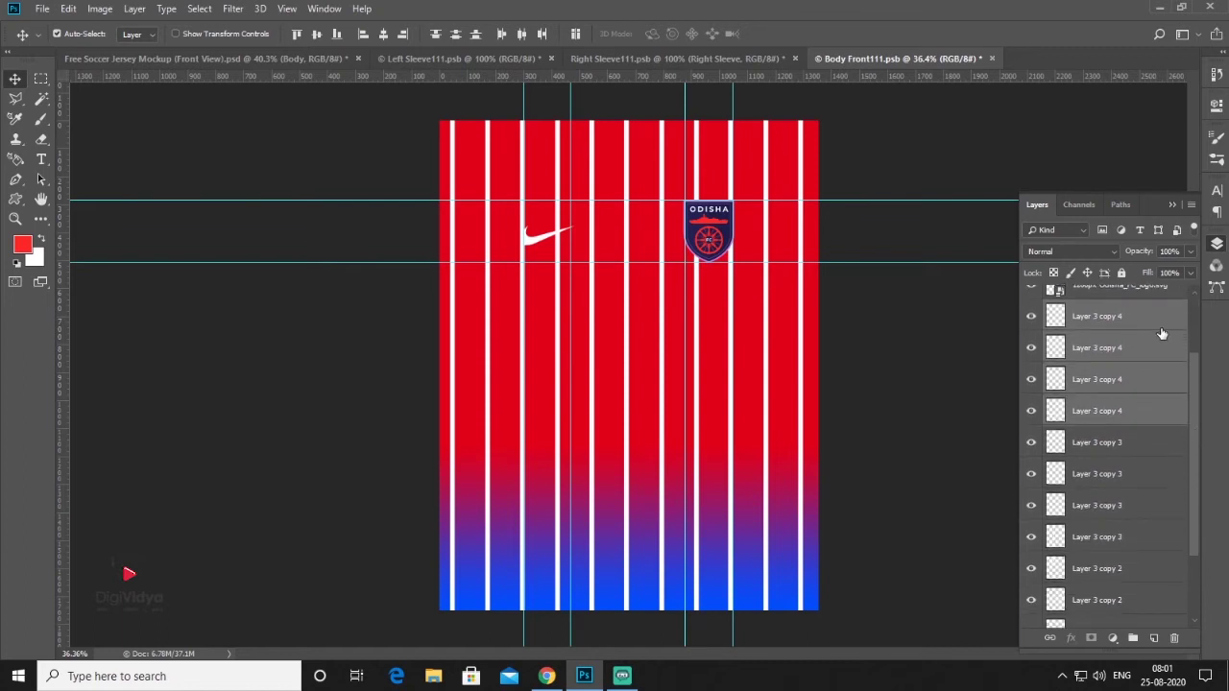
key(alt+bracketright)
drag(1196, 432, 1194, 479)
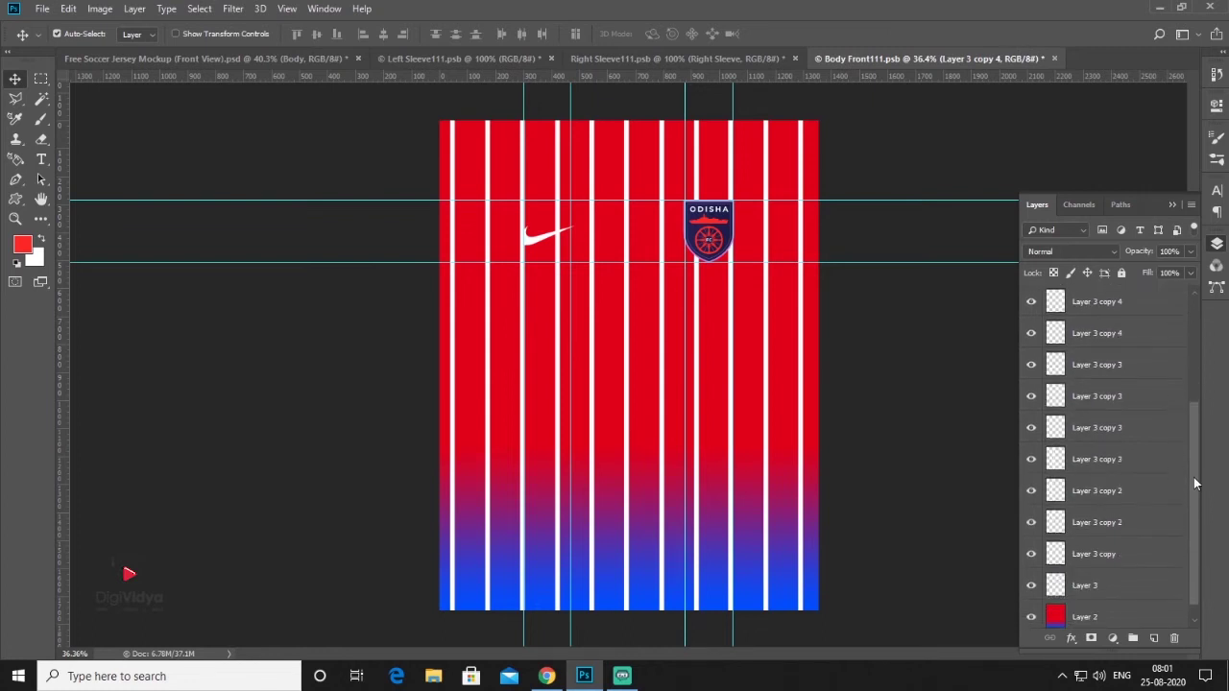
shift+click(1150, 571)
drag(1194, 582, 1198, 533)
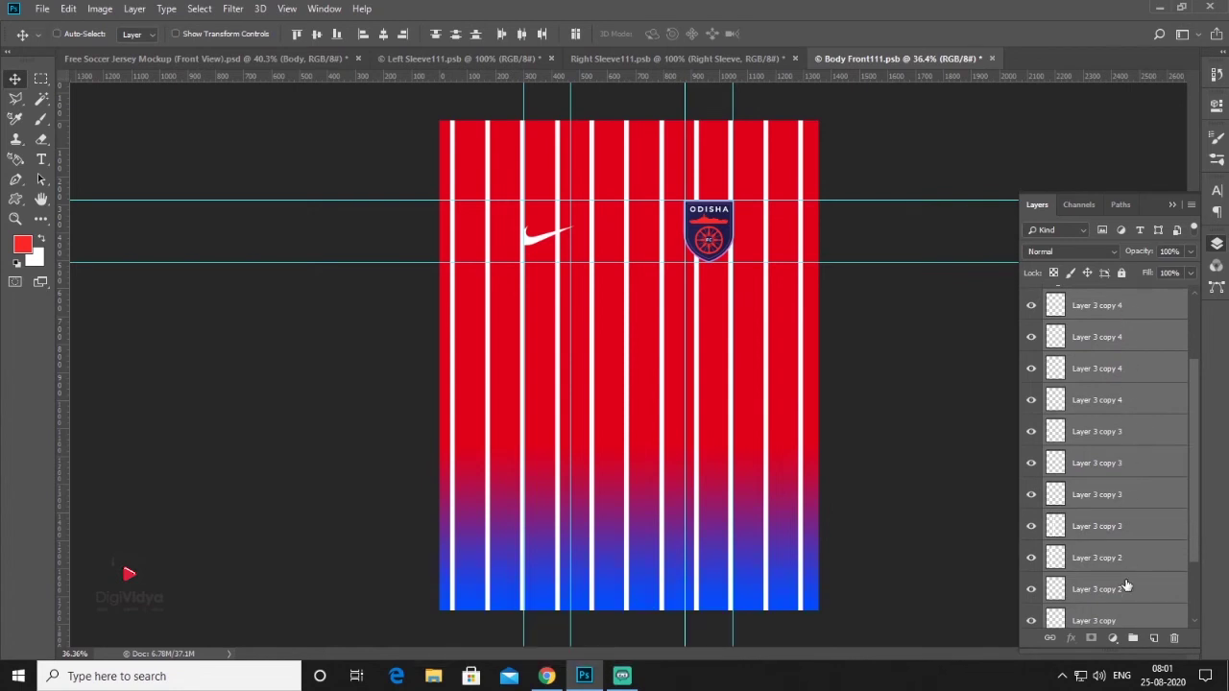
- Merge the stripe layers into one and set its blend mode to Soft Light, then deselect
key(ctrl+e)
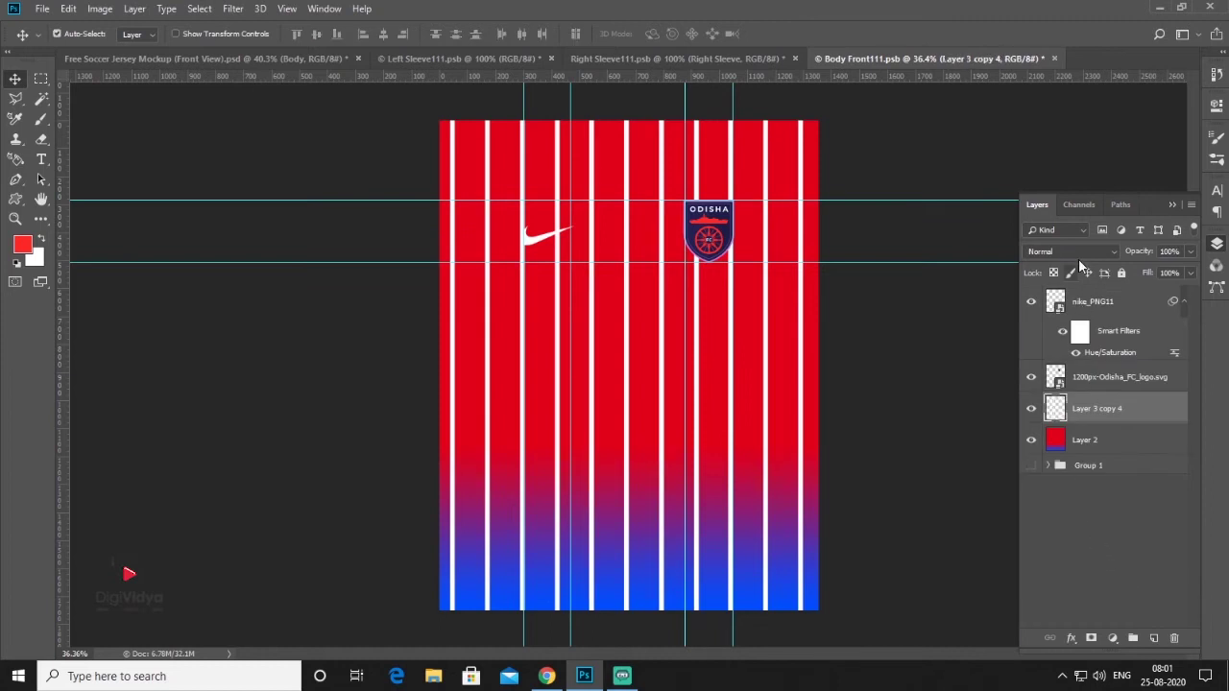
click(1081, 252)
click(1082, 252)
click(1081, 252)
click(1081, 252)
scroll(1081, 252, down, 1)
scroll(1081, 252, down, 1)
scroll(1082, 252, down, 1)
scroll(1081, 253, down, 1)
scroll(1081, 253, down, 2)
scroll(1082, 252, down, 1)
scroll(1081, 252, down, 1)
scroll(1081, 253, down, 1)
scroll(1081, 253, down, 1)
scroll(1081, 253, down, 1)
scroll(1081, 253, down, 1)
scroll(1081, 253, down, 1)
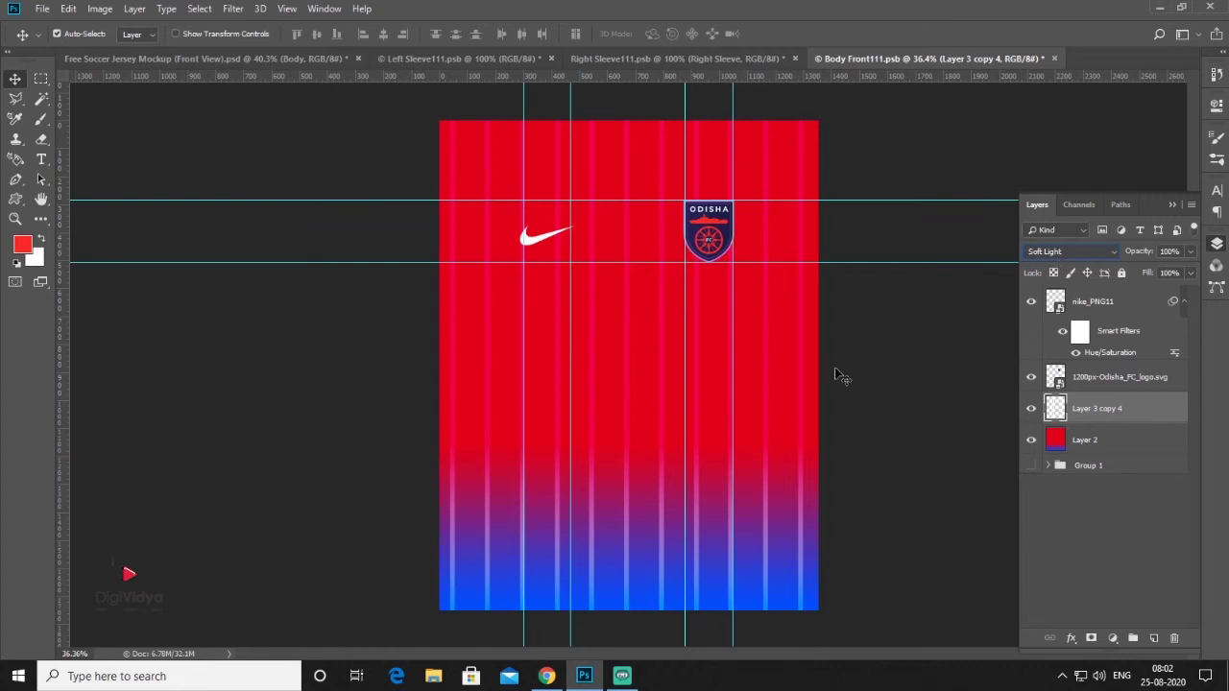
click(882, 370)
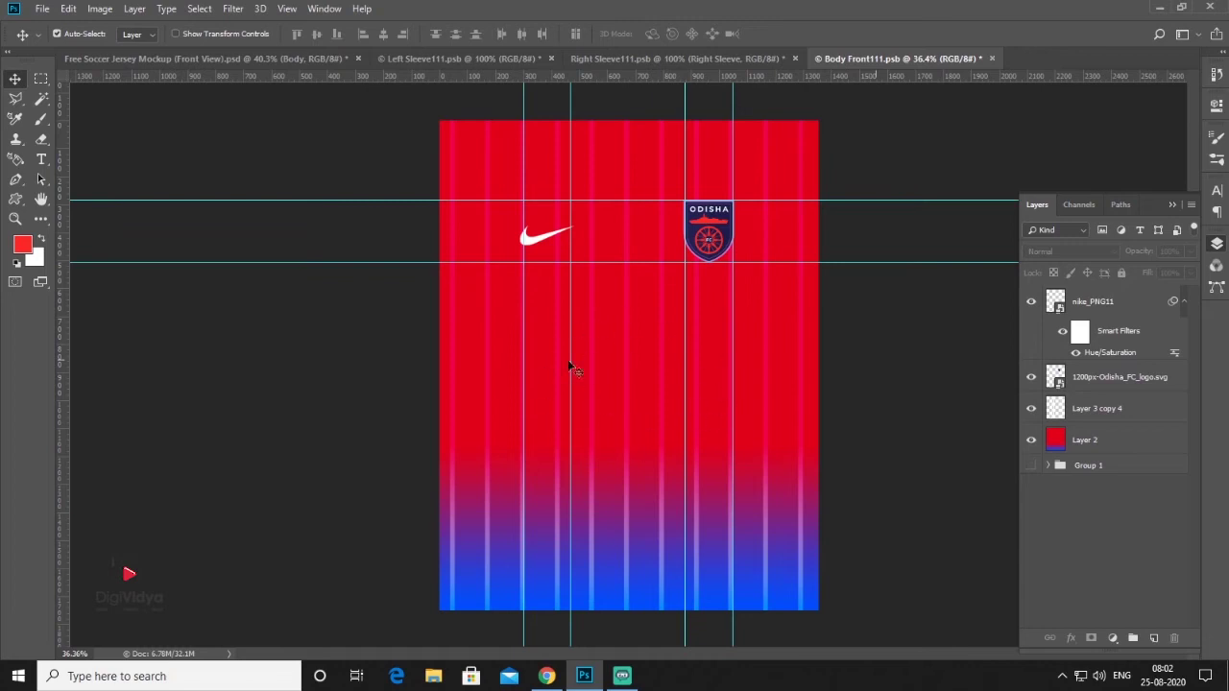
- Place Embedded the Digividya logo from D:\Data\Deivid\DigiVidya, nudge it lower to mid-chest, and commit
click(42, 10)
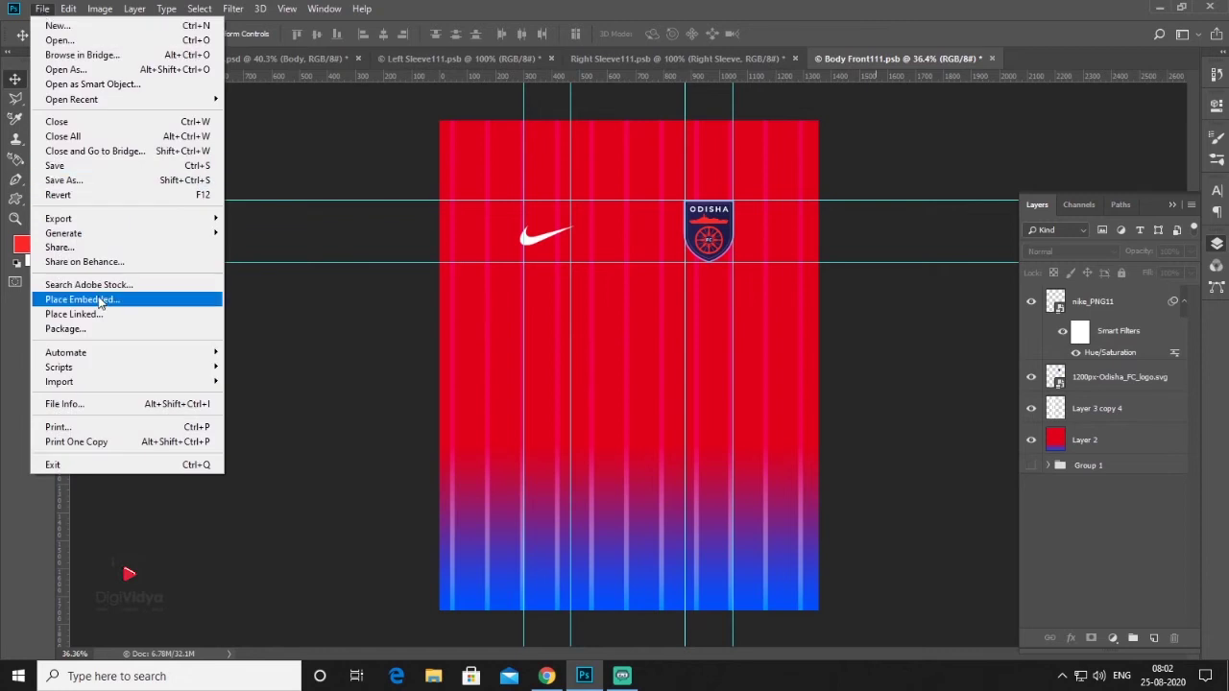
click(100, 298)
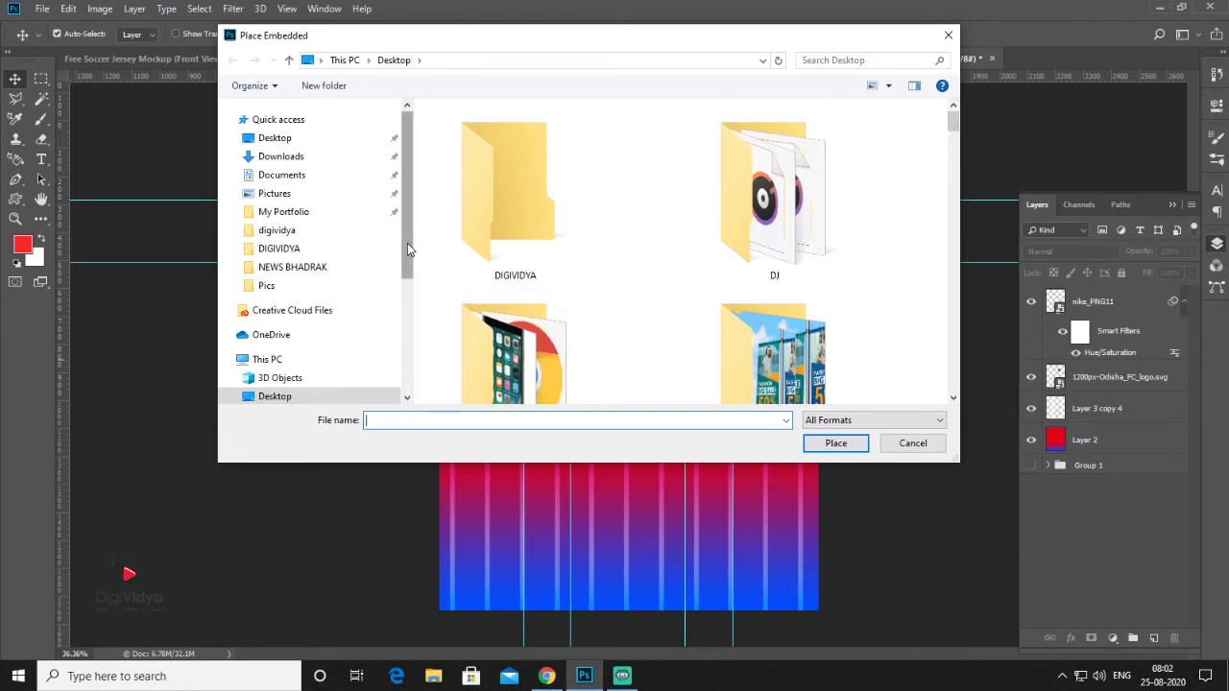
scroll(407, 243, down, 2)
scroll(407, 243, down, 2)
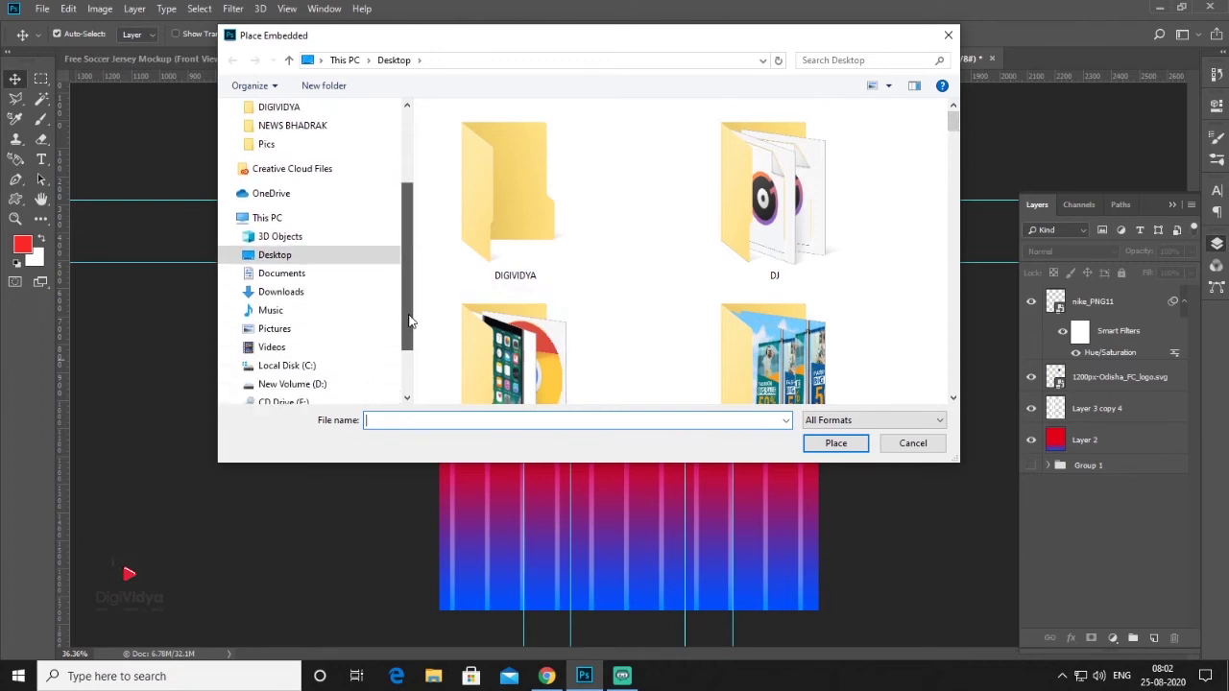
click(292, 364)
double_click(853, 163)
double_click(789, 269)
scroll(687, 250, down, 3)
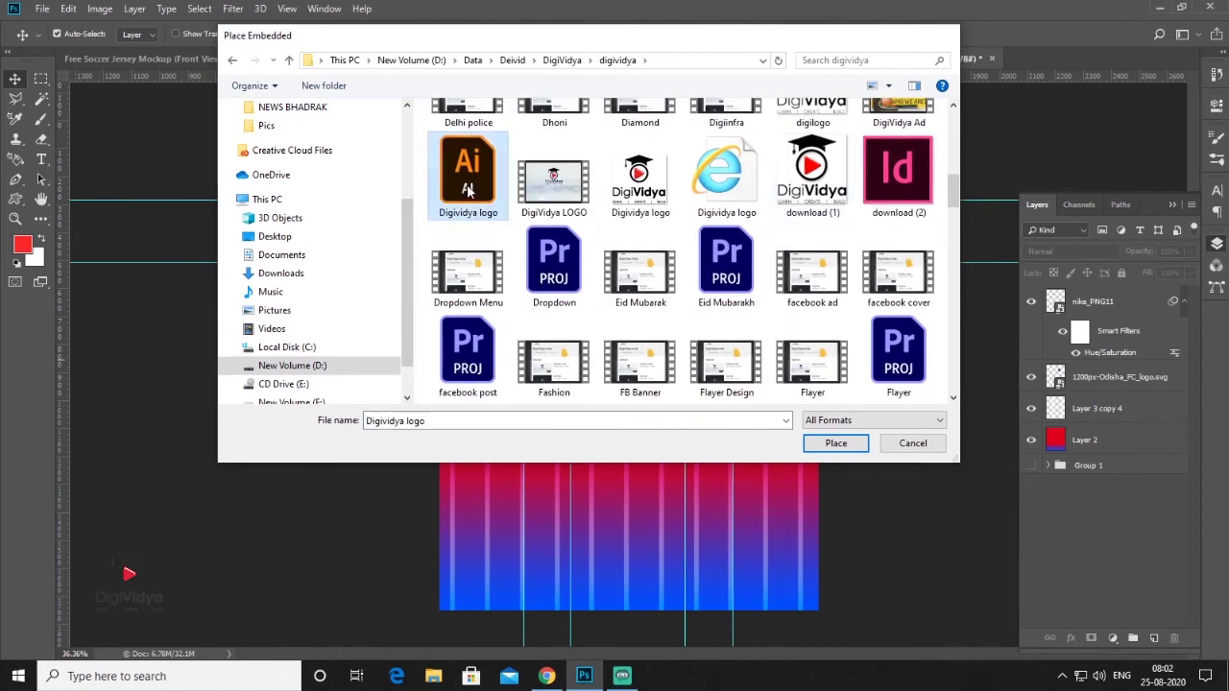
double_click(470, 169)
drag(632, 356, 630, 378)
key(Return)
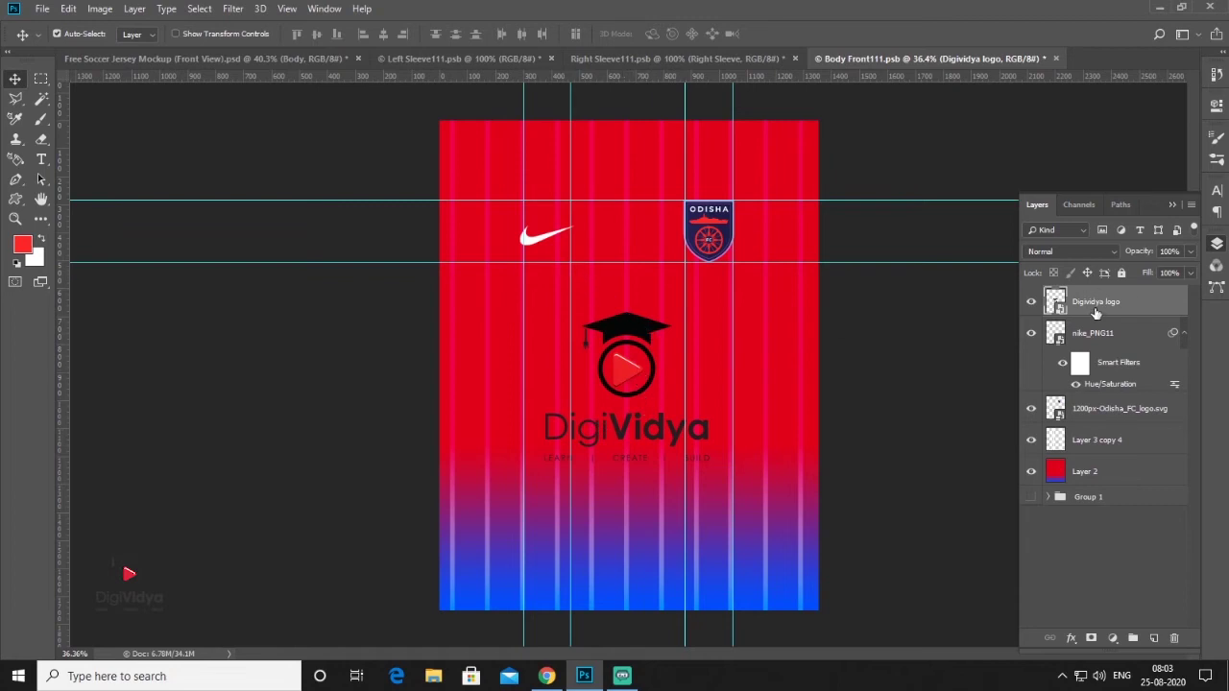
- Apply Hue/Saturation with Lightness +100 to the DigiVidya logo, then deselect the layer
click(99, 9)
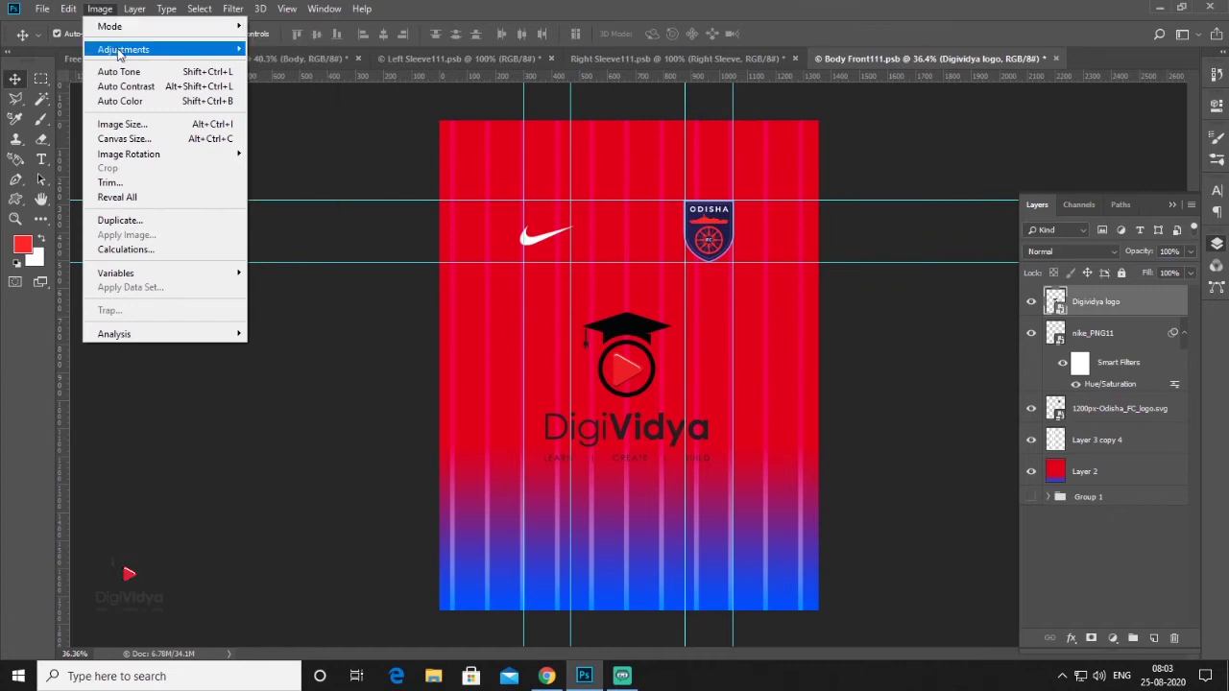
click(334, 131)
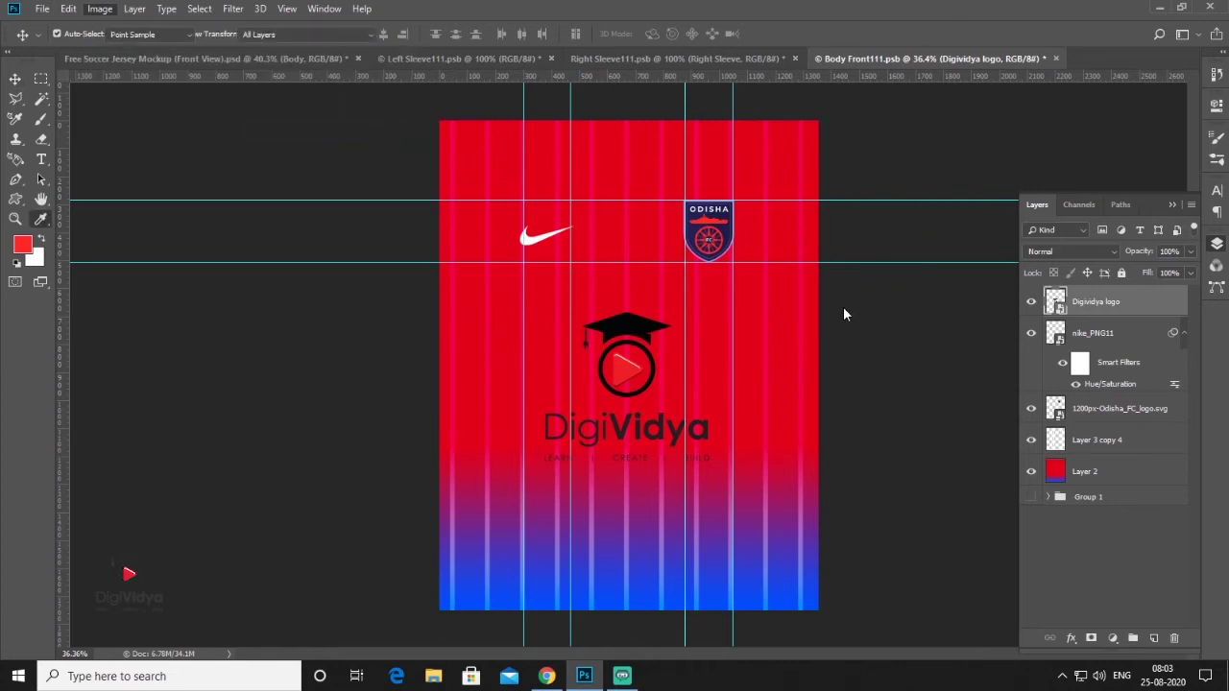
drag(714, 289, 818, 293)
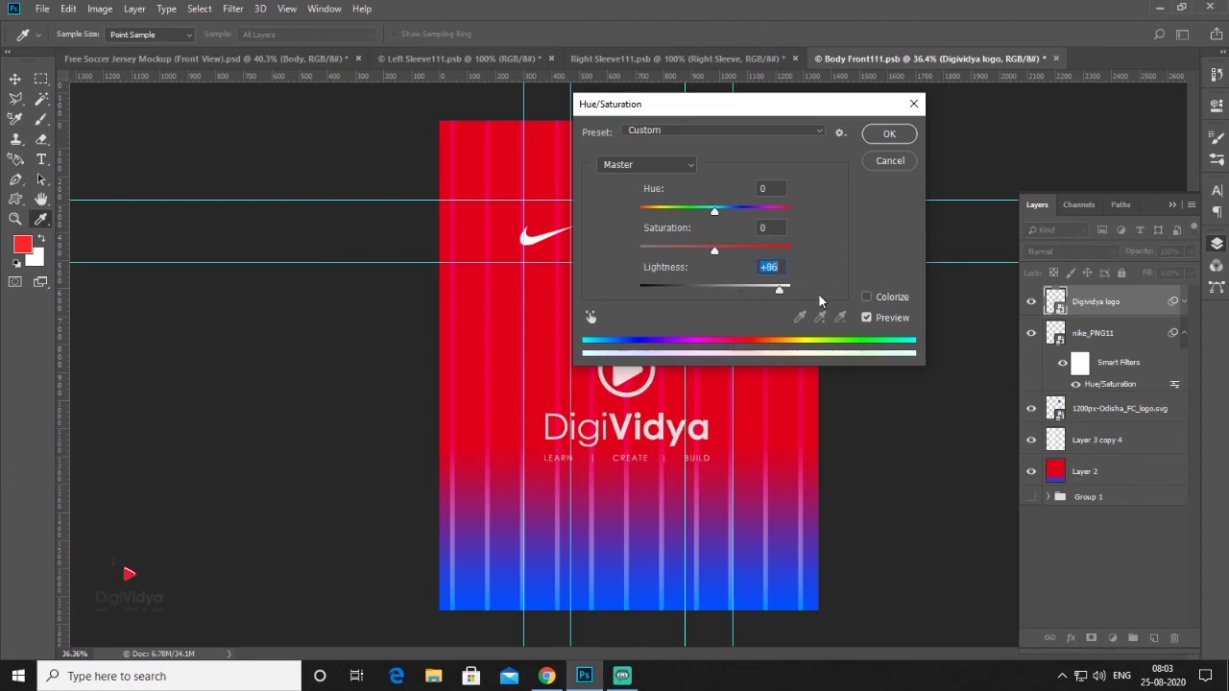
click(889, 134)
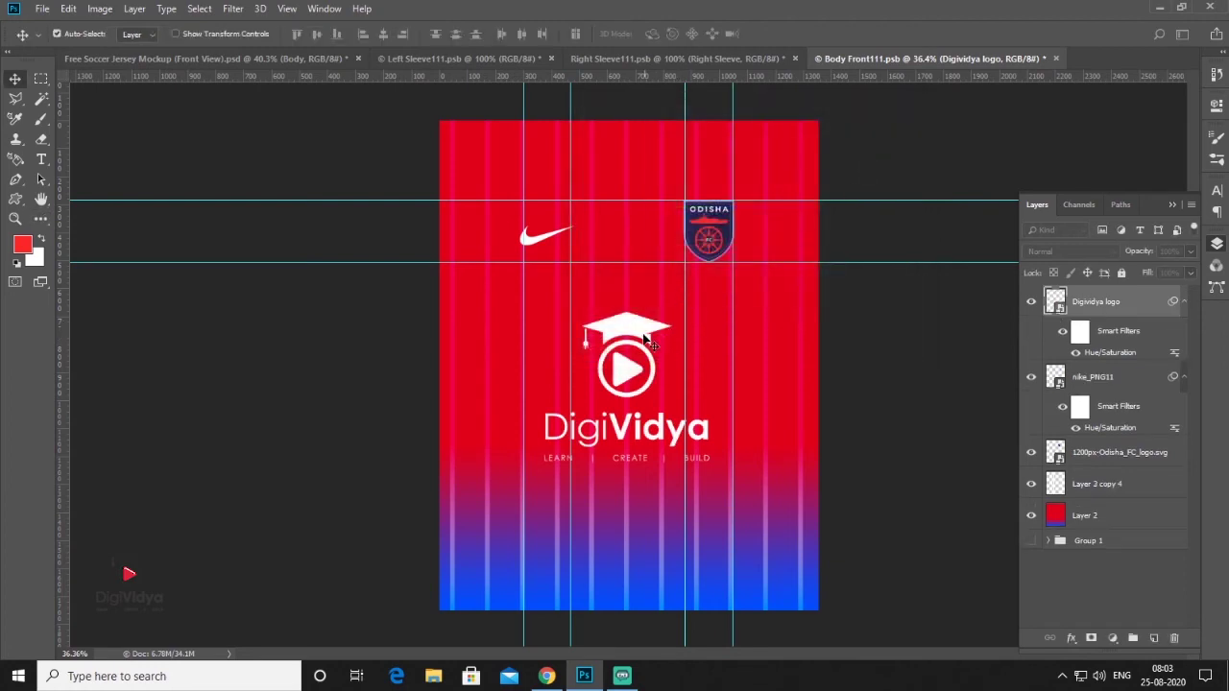
click(861, 339)
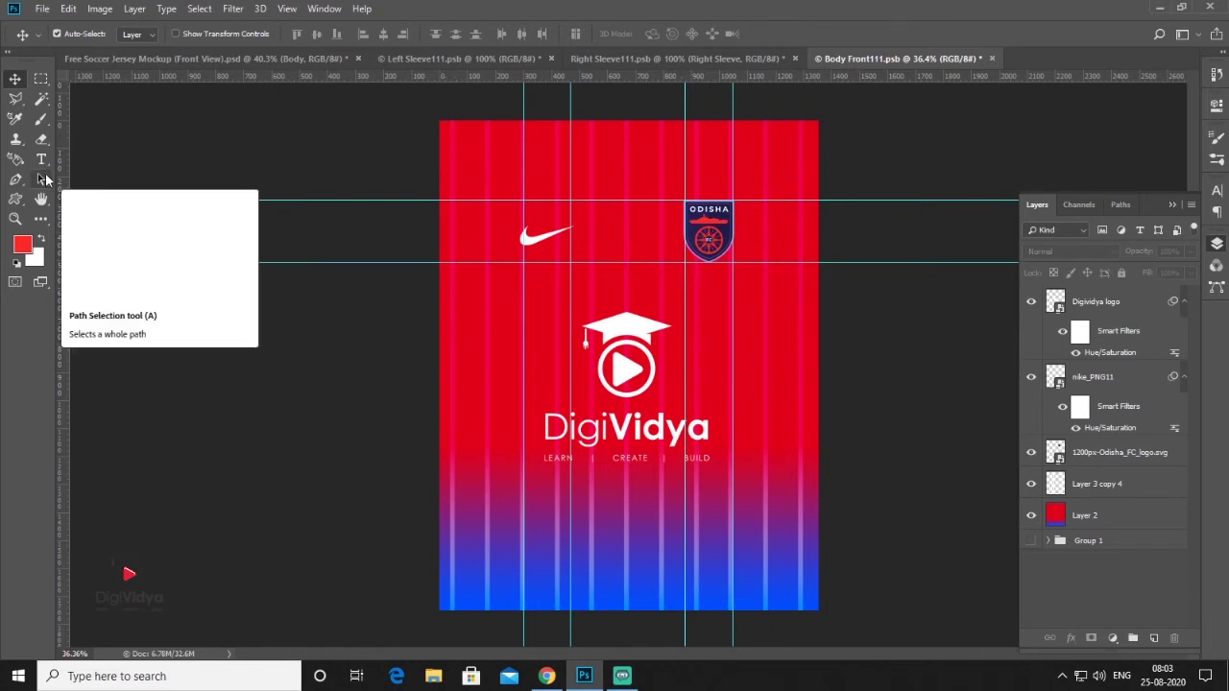
- Draw a tall chevron custom shape on the left of the jersey
drag(17, 205, 95, 279)
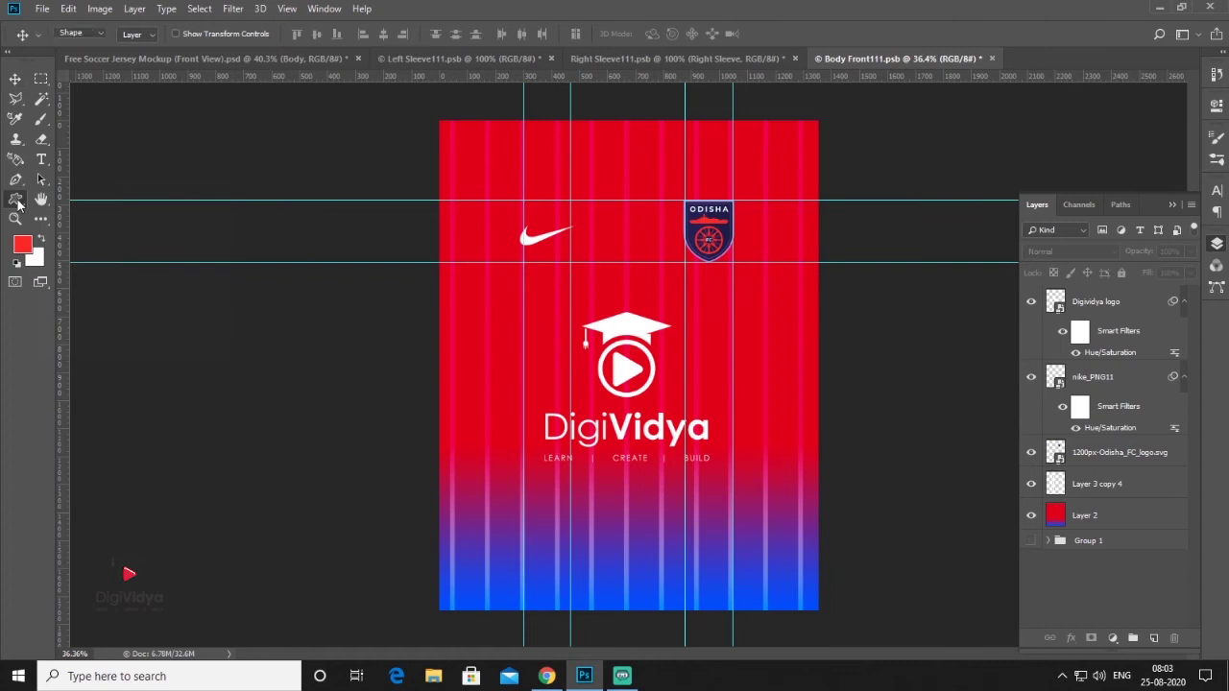
click(95, 275)
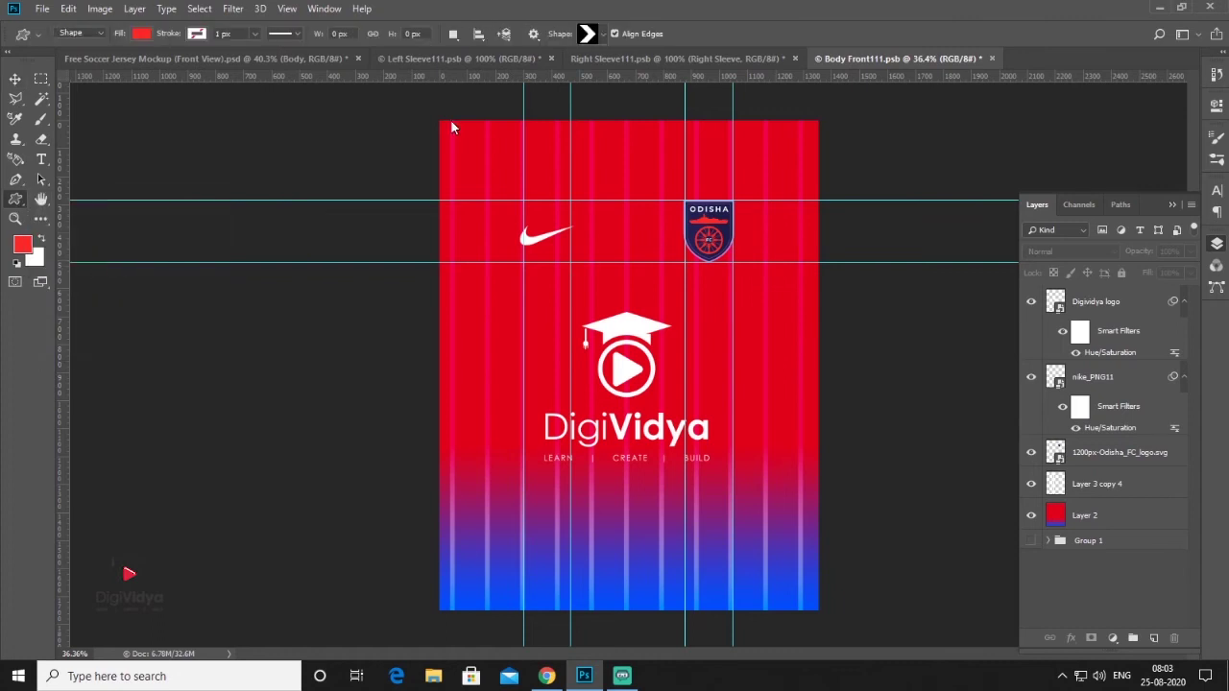
click(603, 34)
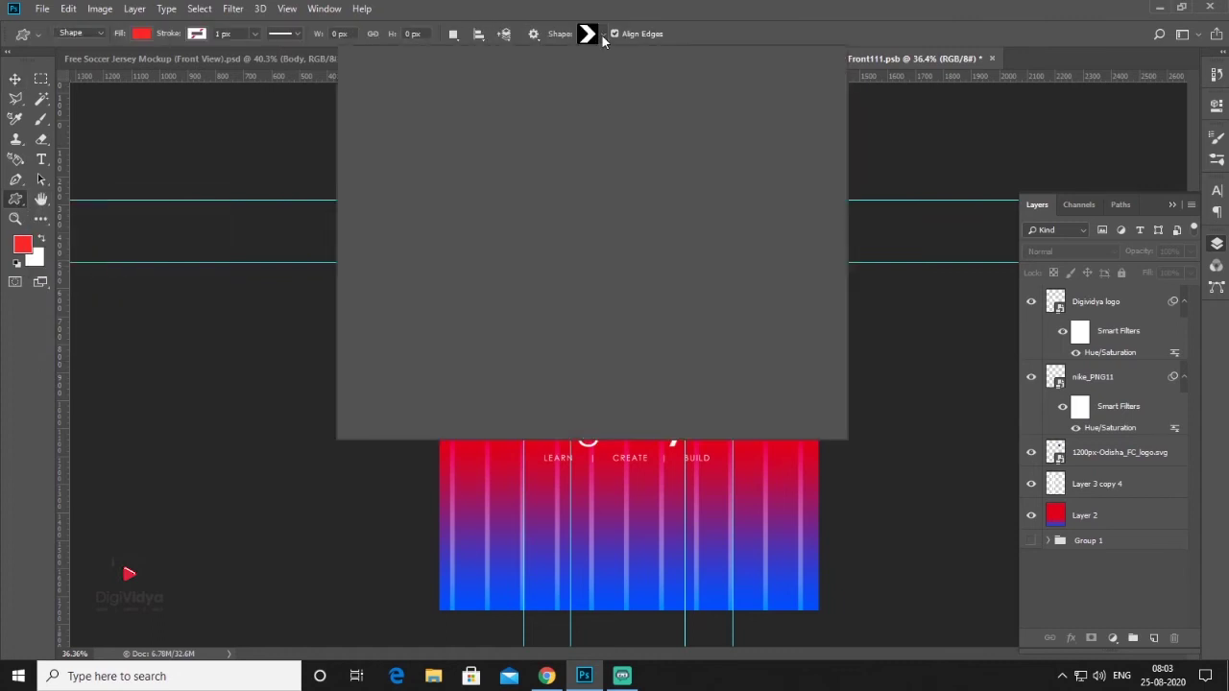
double_click(629, 66)
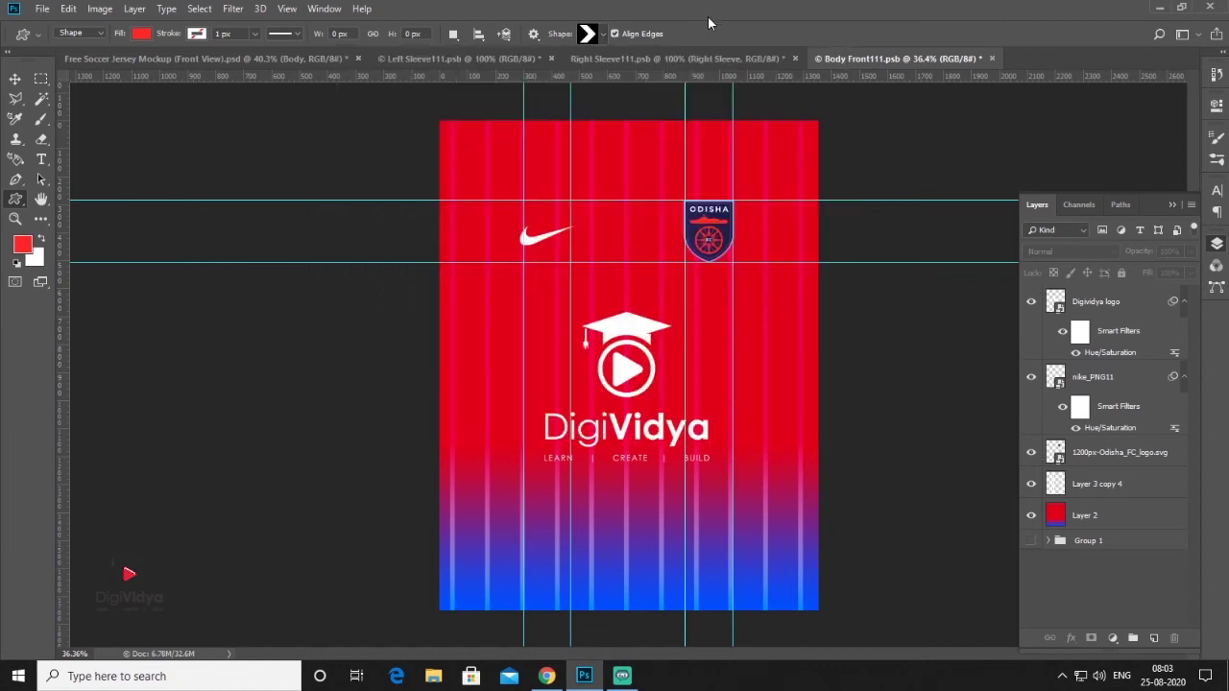
mouse_move(453, 213)
mouse_down()
mouse_move(553, 352)
mouse_move(620, 586)
mouse_up()
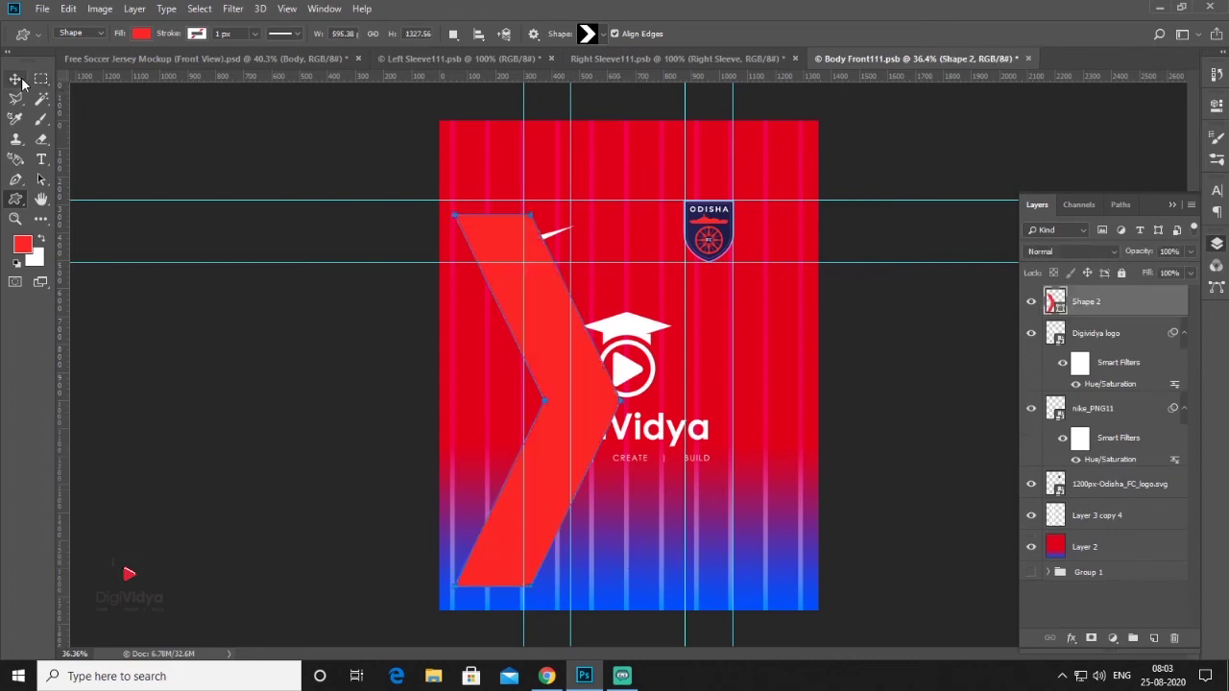
- Rotate the chevron 90° downward, move it to the upper chest, and stretch it edge to edge
click(42, 180)
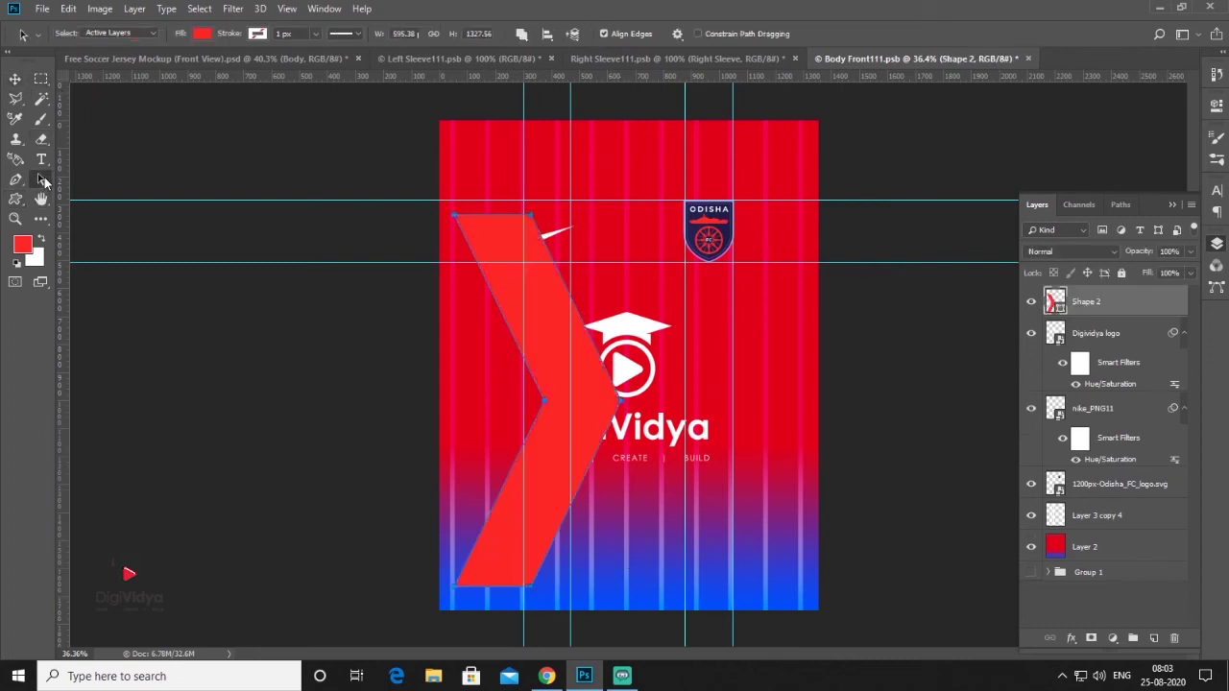
key(ctrl+t)
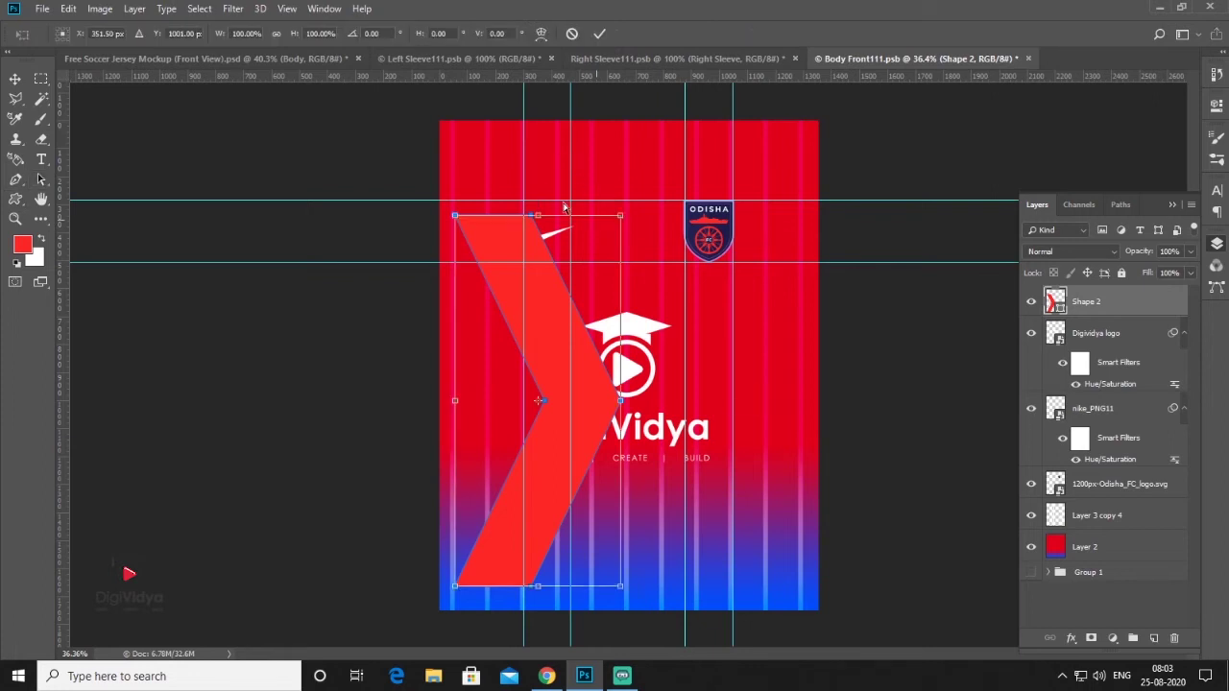
mouse_move(629, 202)
mouse_down()
mouse_move(722, 504)
mouse_move(708, 473)
mouse_up()
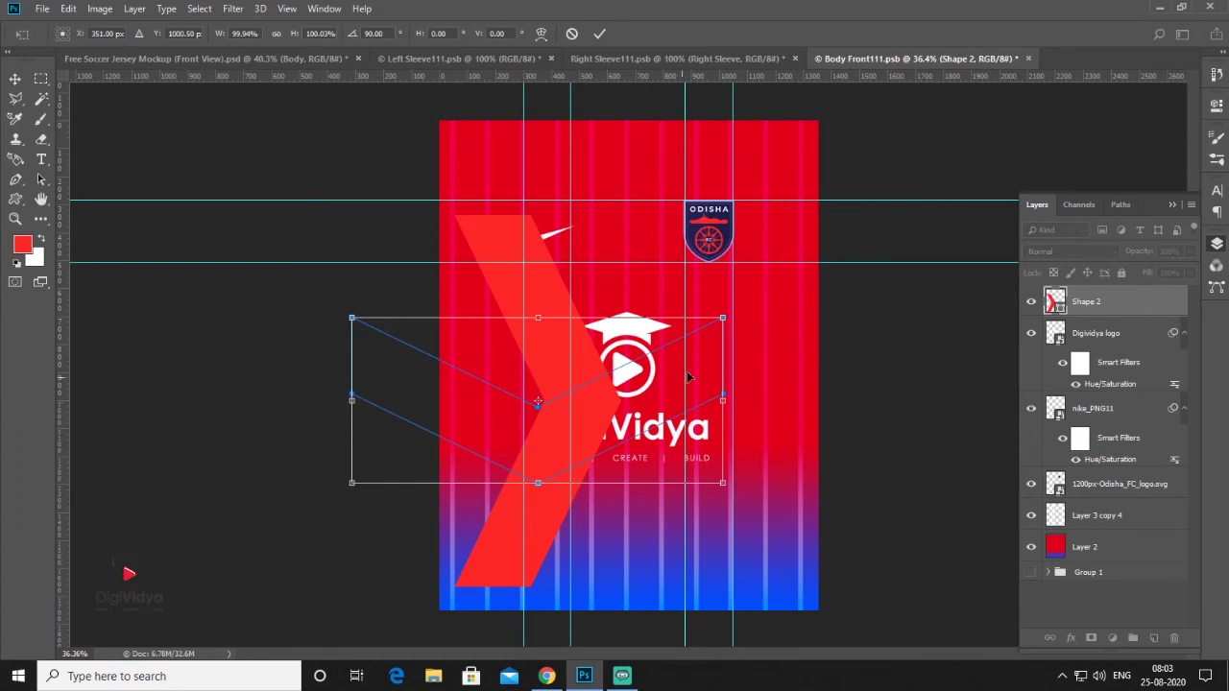
drag(699, 348, 793, 167)
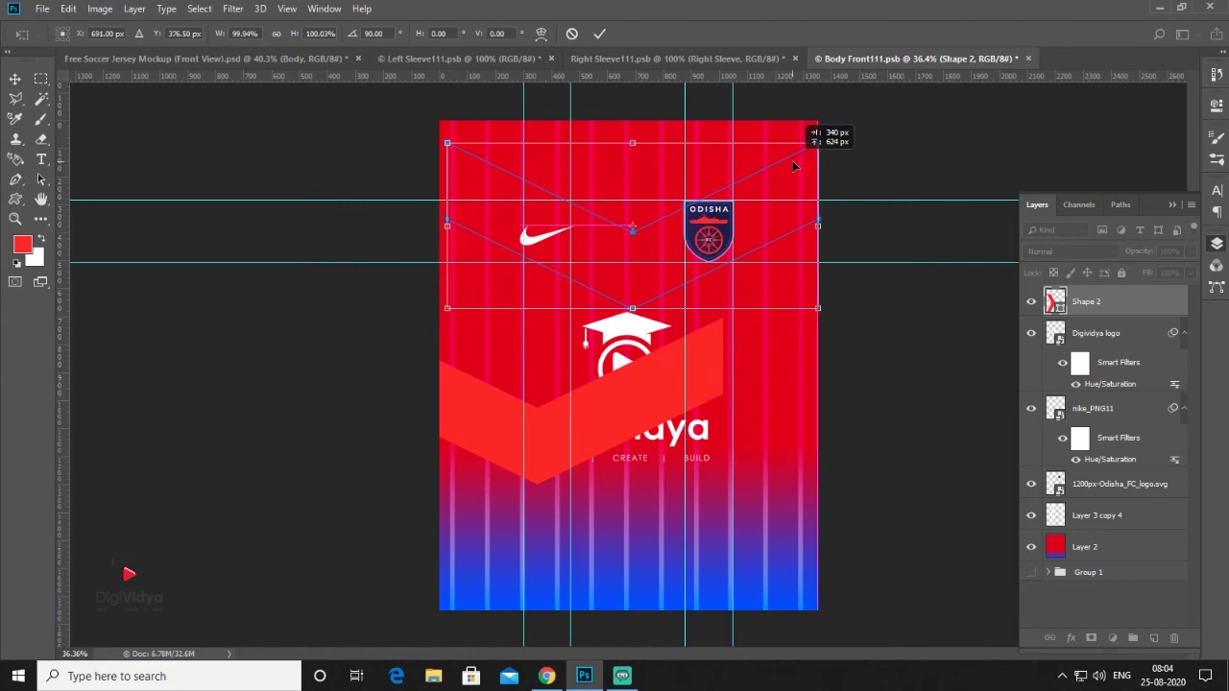
drag(793, 167, 794, 161)
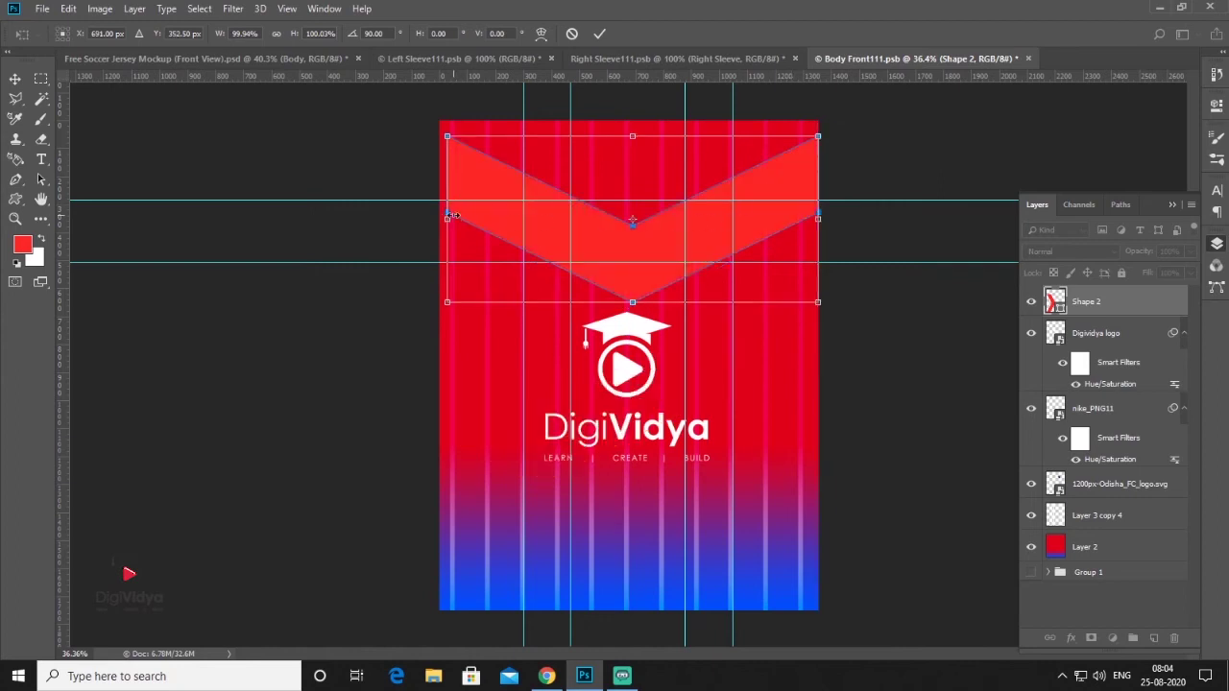
drag(443, 218, 435, 219)
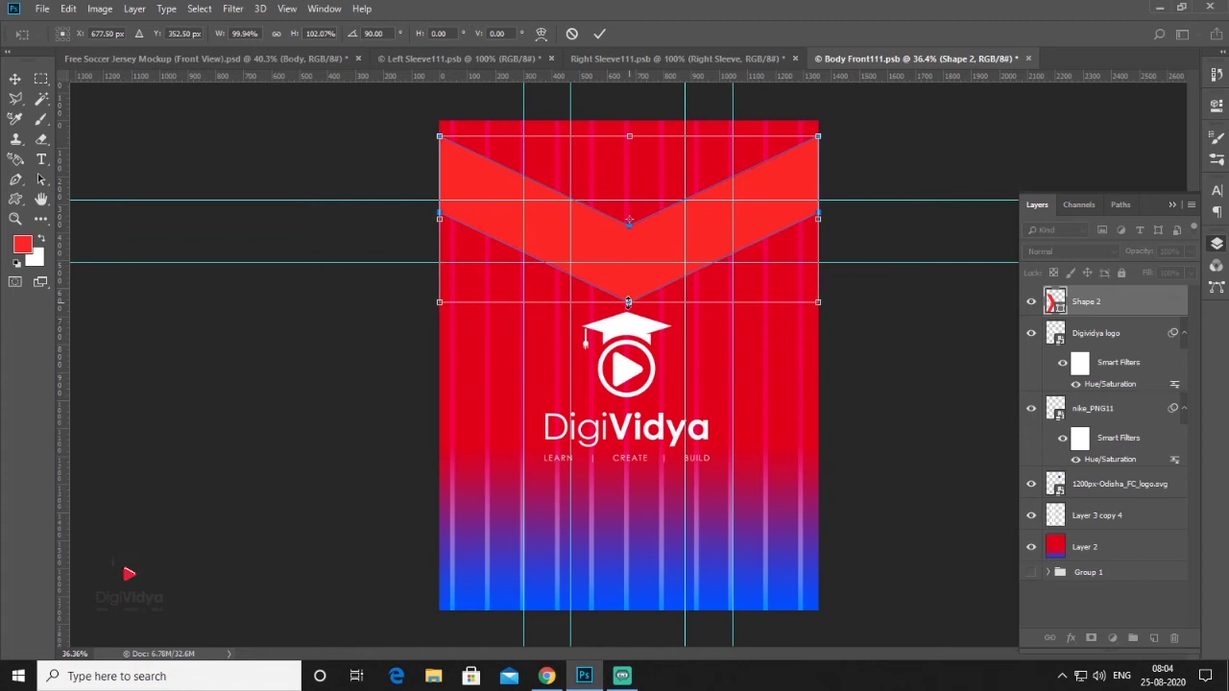
drag(628, 302, 628, 306)
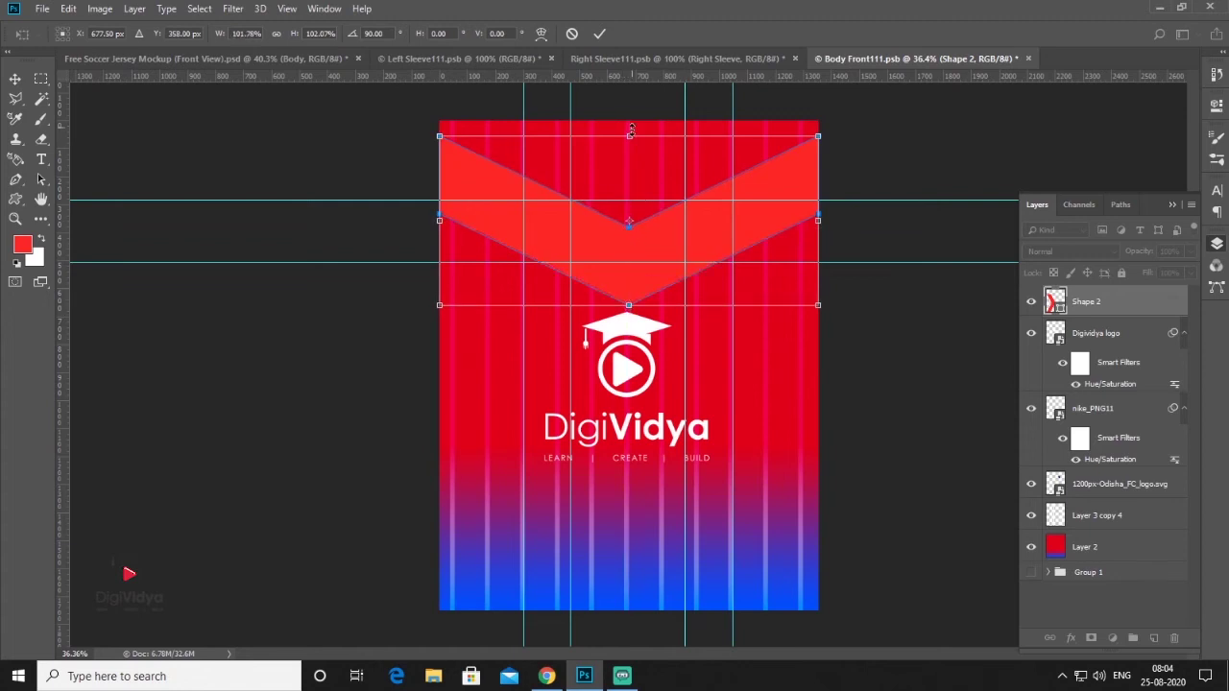
drag(630, 136, 629, 126)
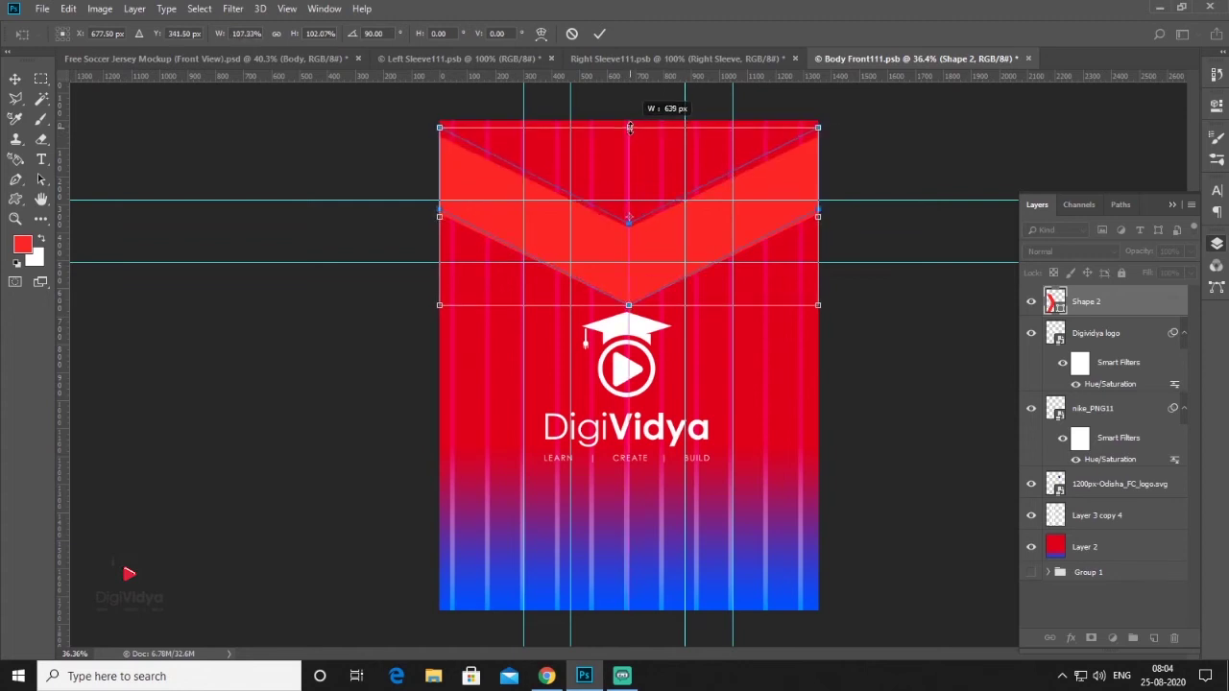
key(Return)
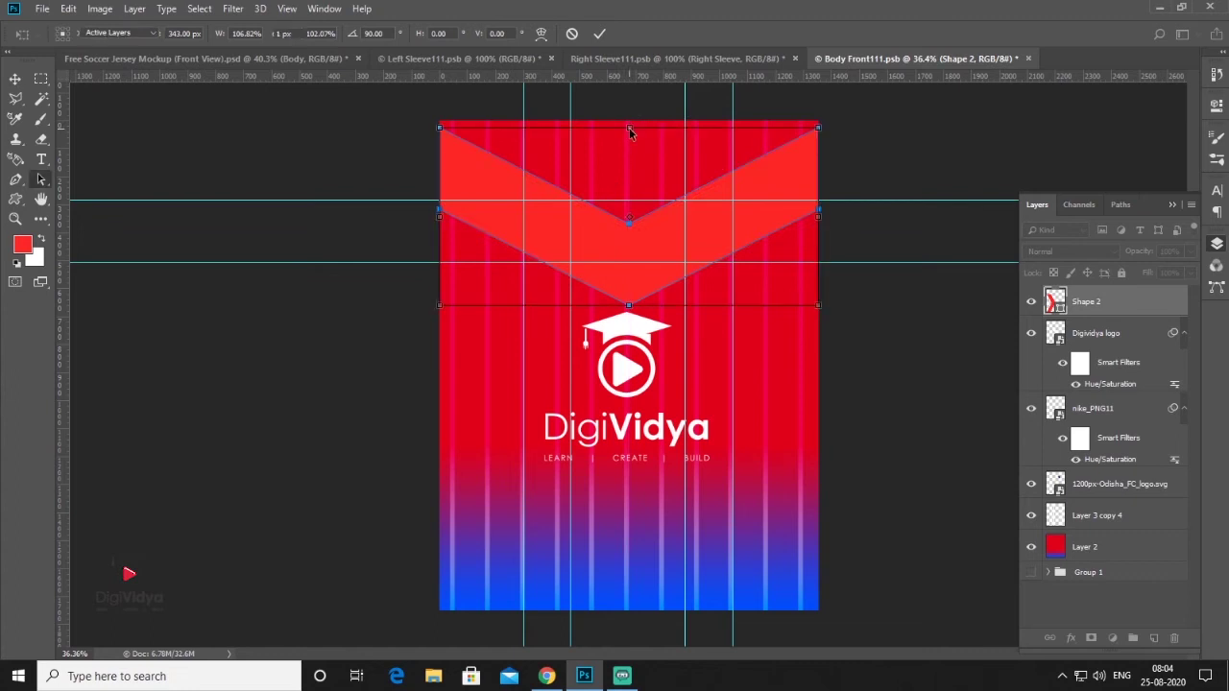
click(15, 79)
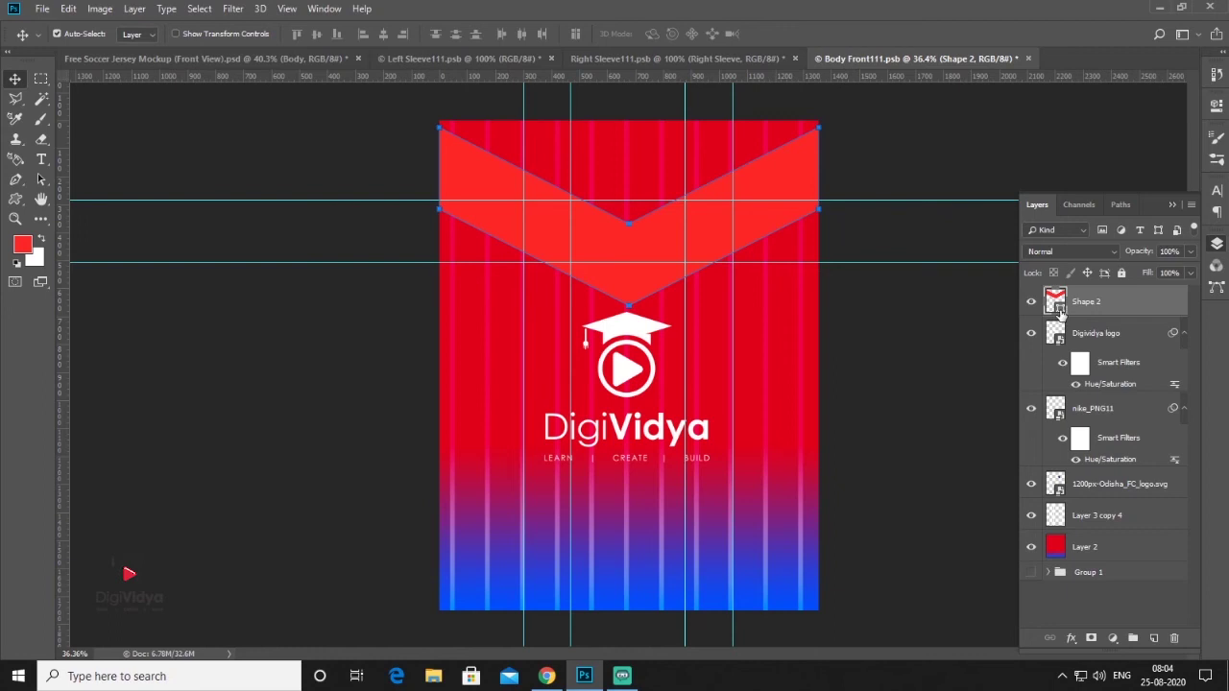
- Set the chevron's Shape 2 fill colour to #ffffff
double_click(1056, 303)
text(ffffff)
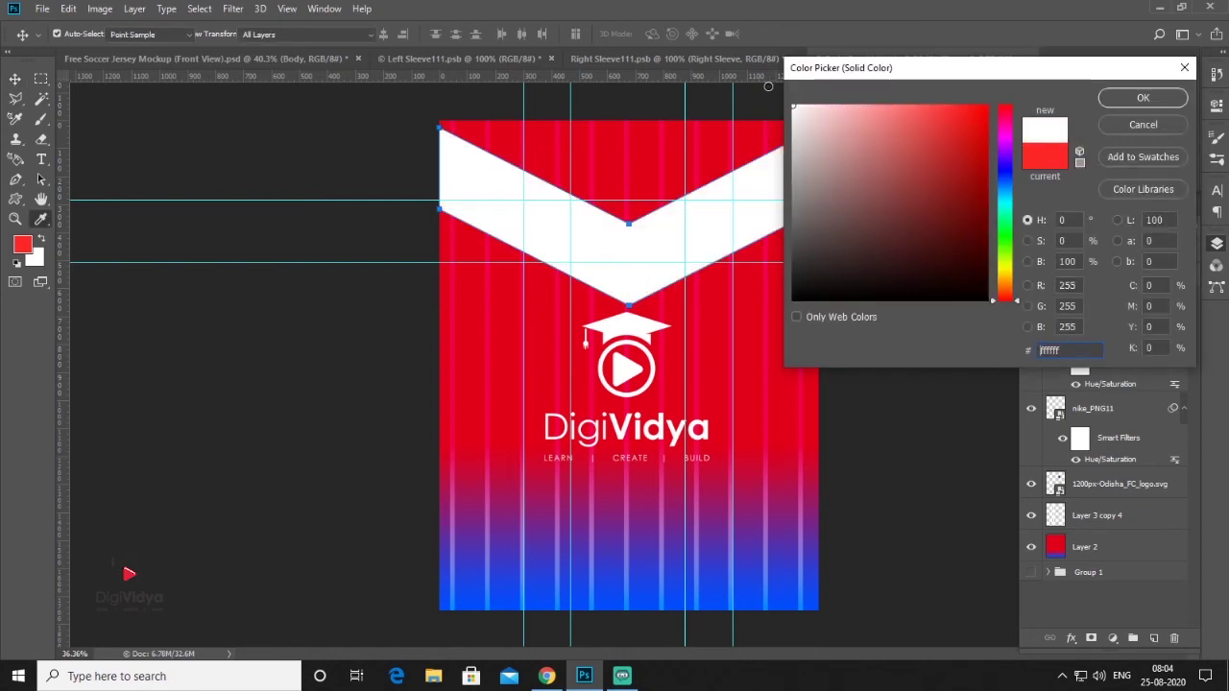
click(1150, 98)
- Move the Shape 2 layer below the Odisha crest and Layer 3 copy 4, undoing a stray move
drag(1113, 305, 1115, 501)
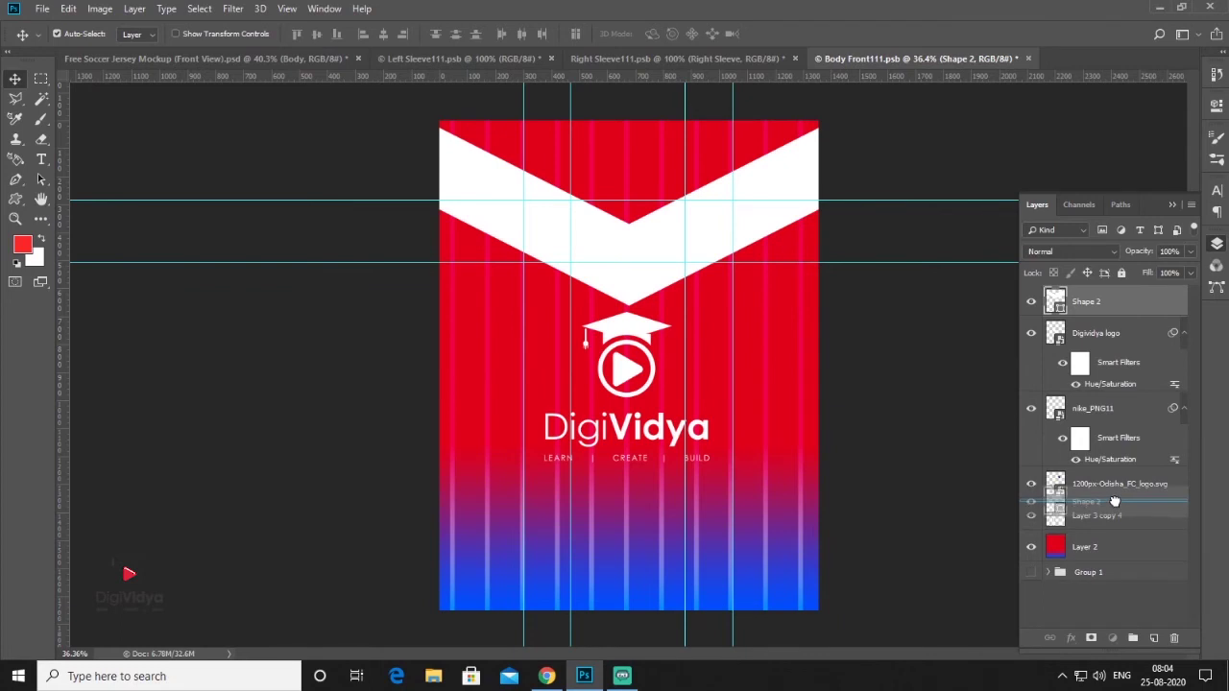
drag(1115, 501, 1113, 502)
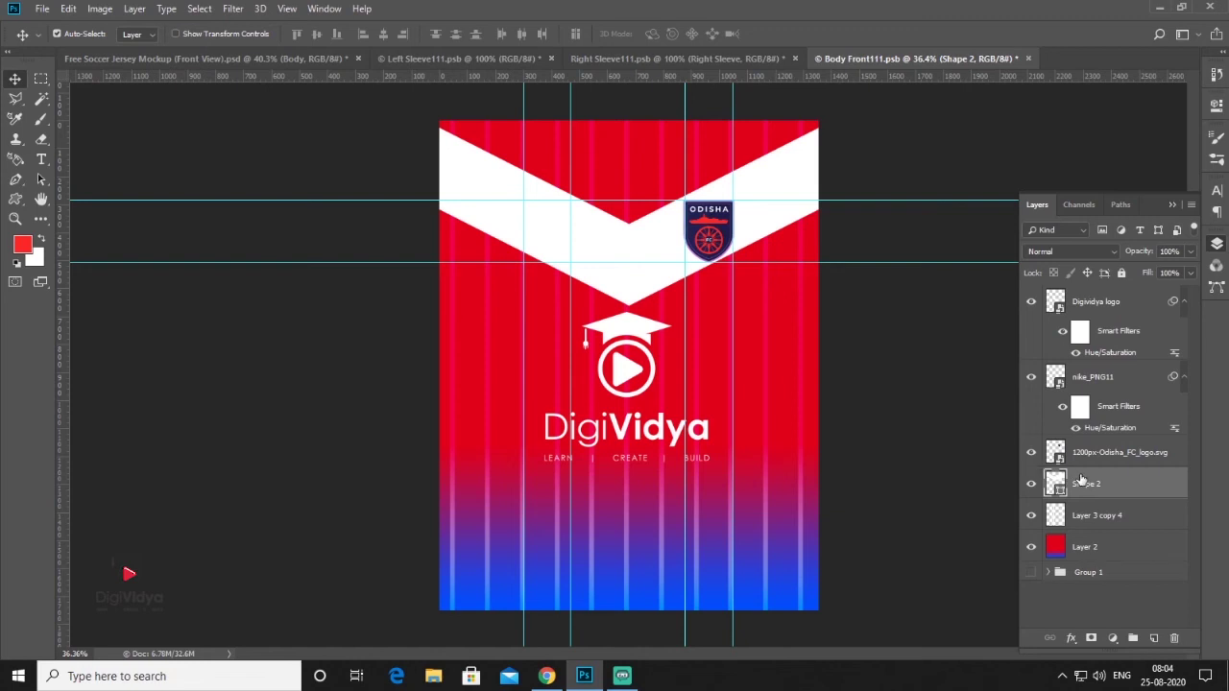
drag(1111, 488, 1106, 521)
drag(549, 235, 499, 317)
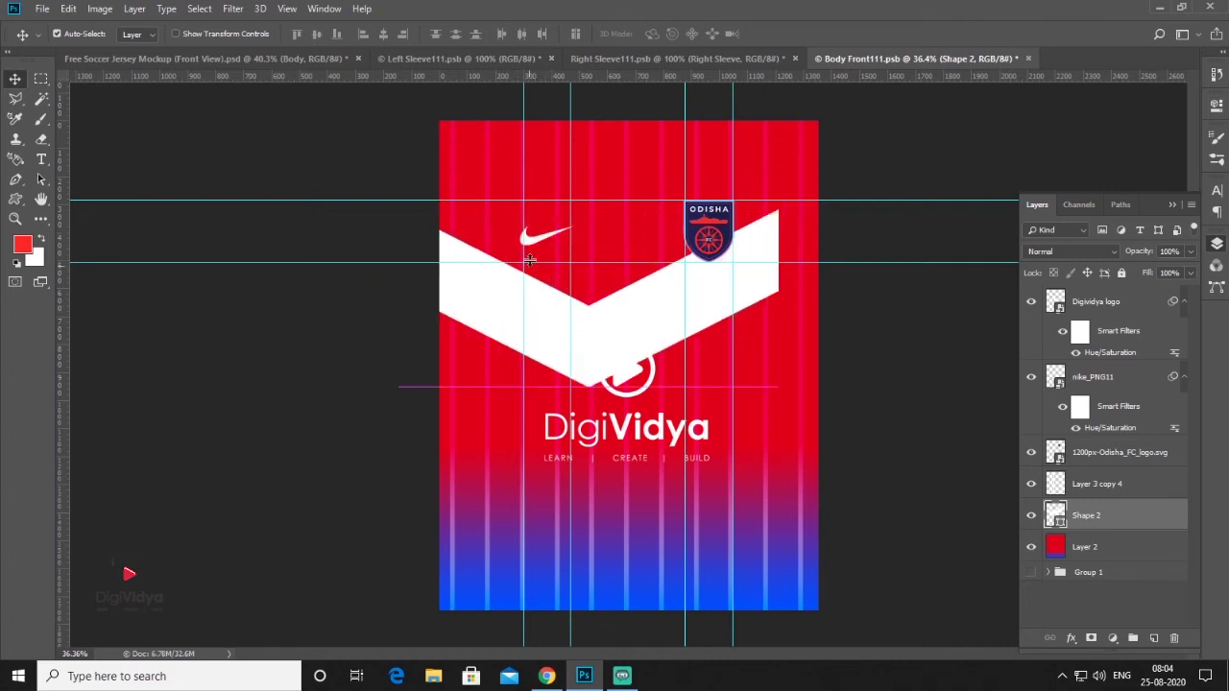
key(ctrl+z)
- Hide the nike_PNG11 layer's Hue/Saturation smart filter so the swoosh shows black
click(536, 251)
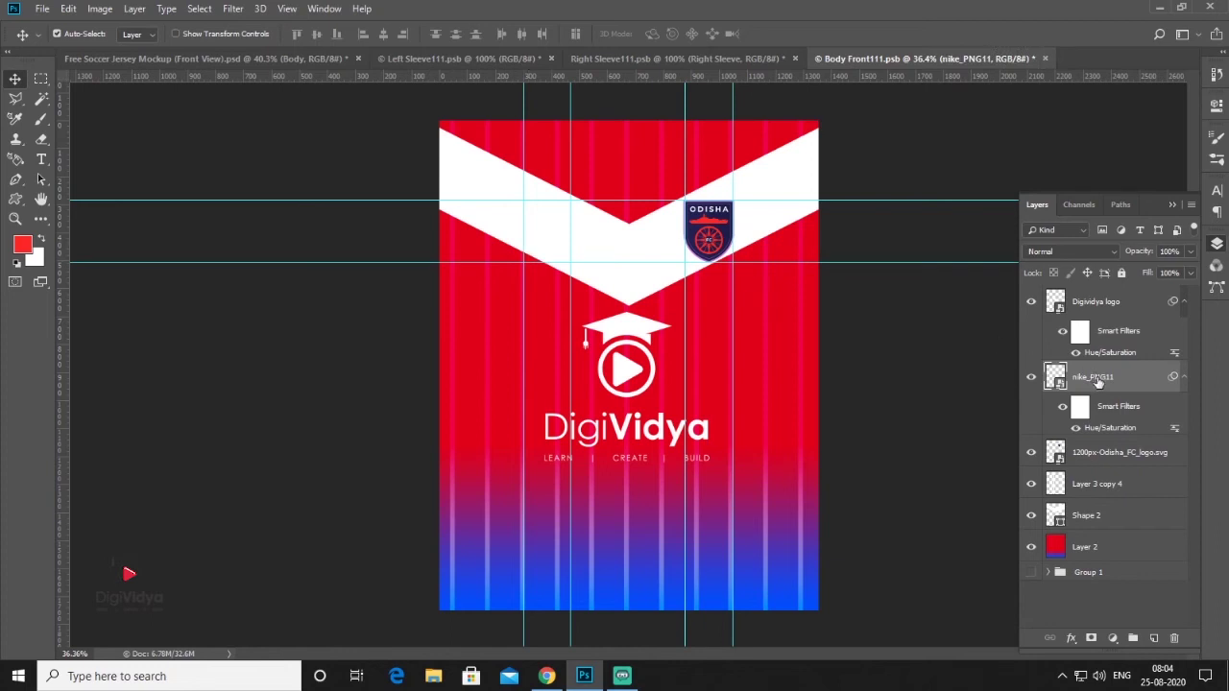
click(1063, 406)
drag(1080, 414, 1175, 637)
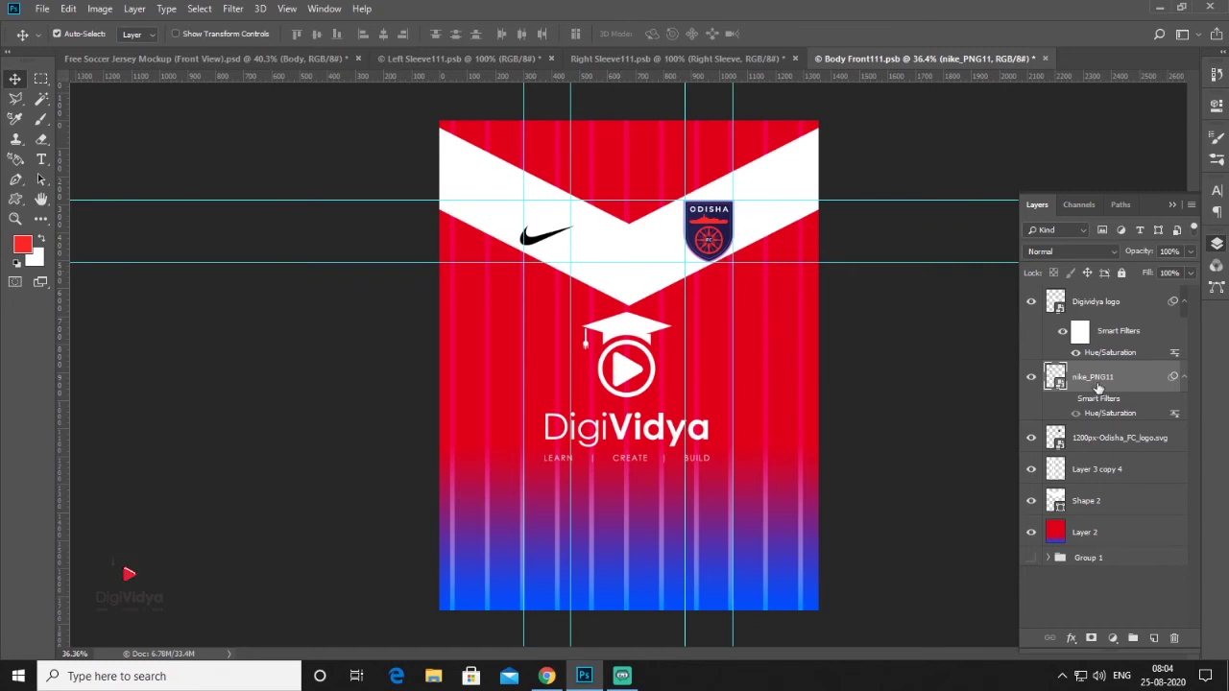
- Colorize the swoosh in Hue/Saturation with Hue 246, Saturation 74, Lightness +35
double_click(1110, 413)
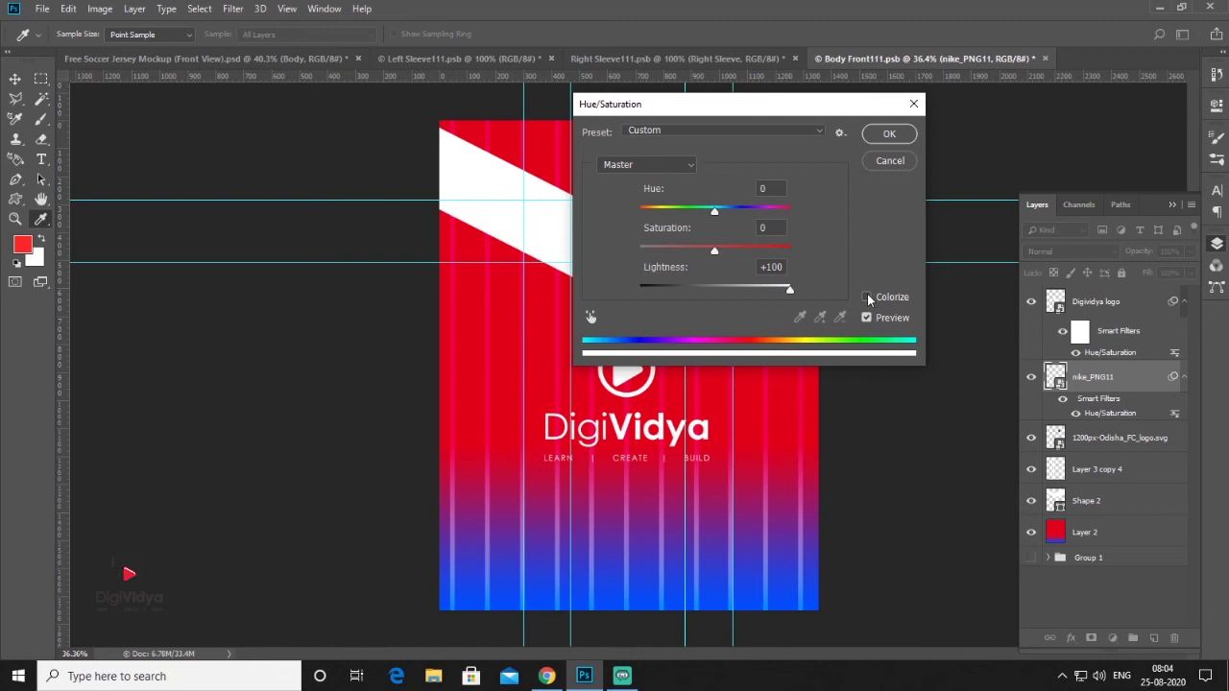
click(867, 296)
drag(642, 210, 727, 213)
drag(714, 289, 757, 289)
drag(677, 250, 748, 250)
drag(741, 104, 922, 117)
drag(938, 301, 923, 302)
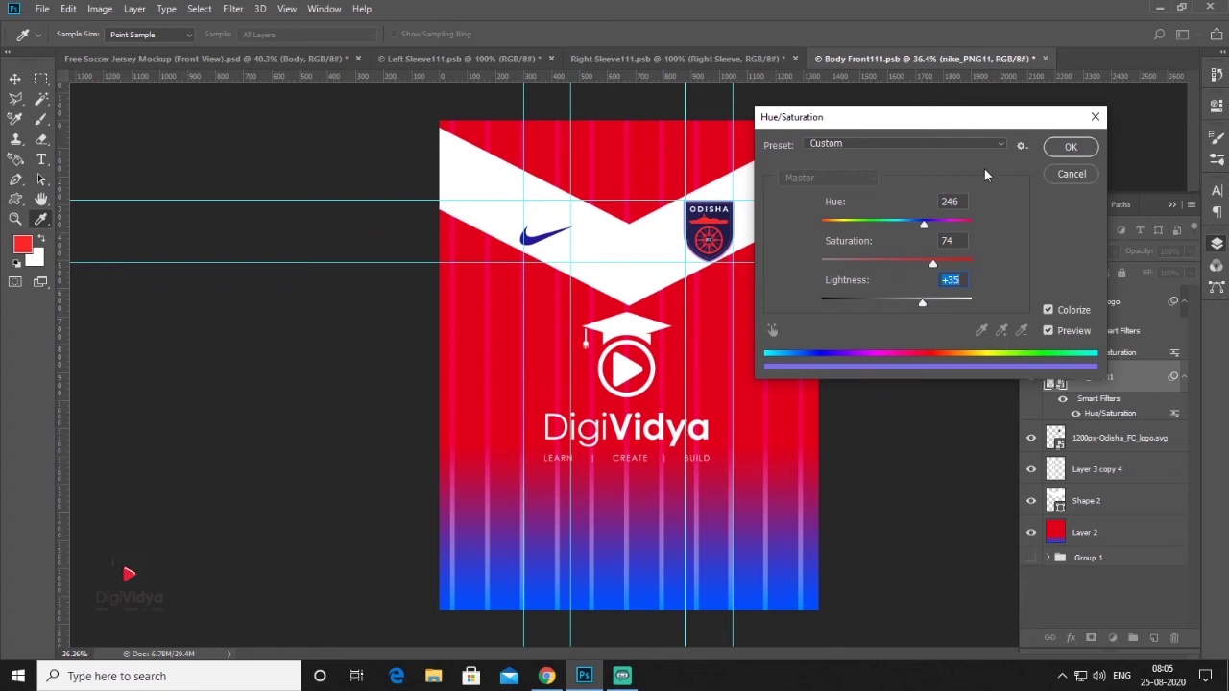
click(1070, 147)
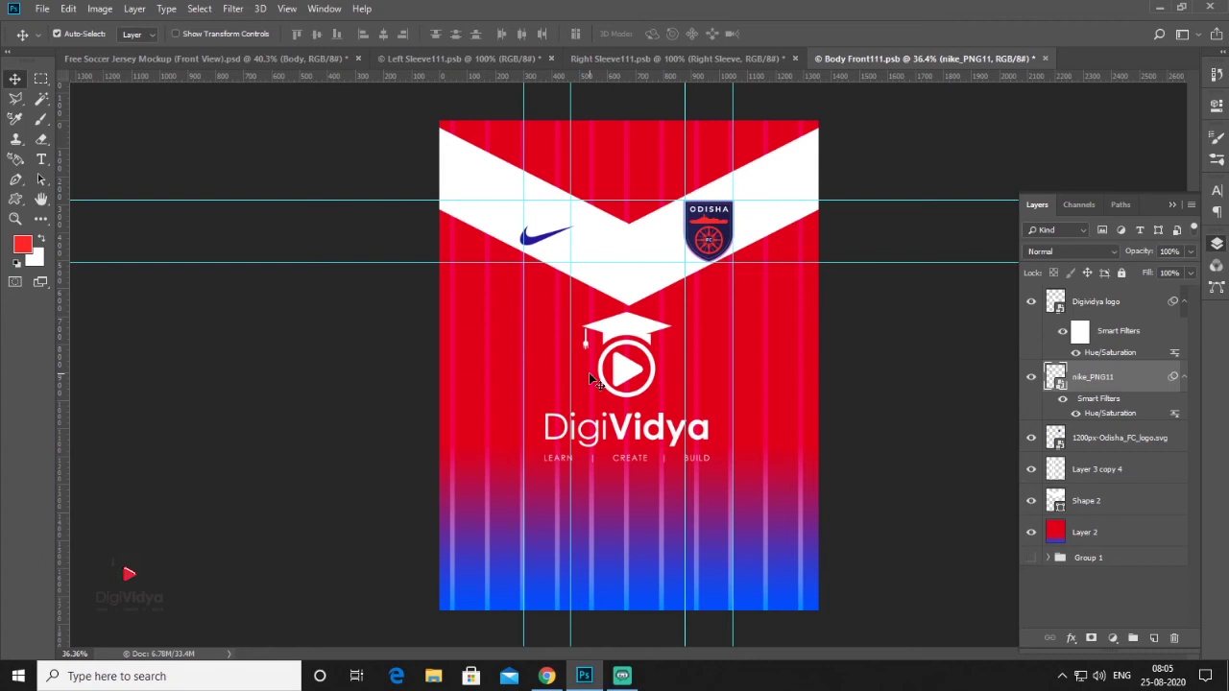
- In Right Sleeve, show the red sleeve fill layer behind the DigiVidya logo
click(667, 57)
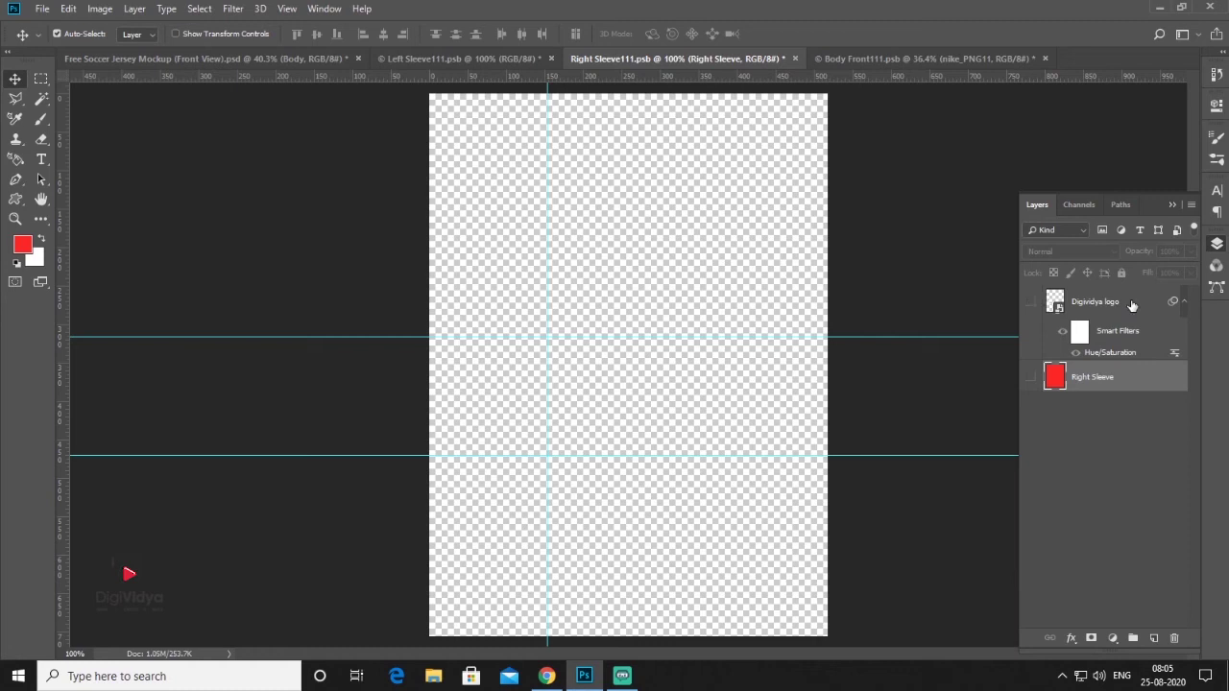
click(1044, 305)
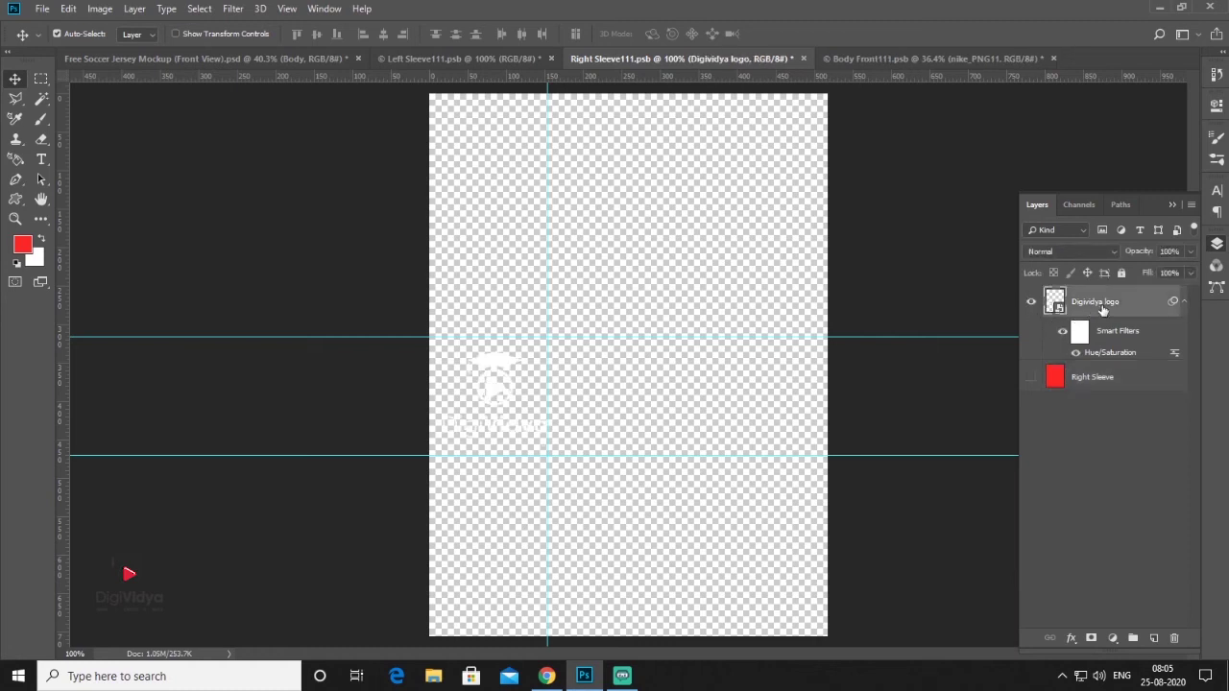
click(1032, 378)
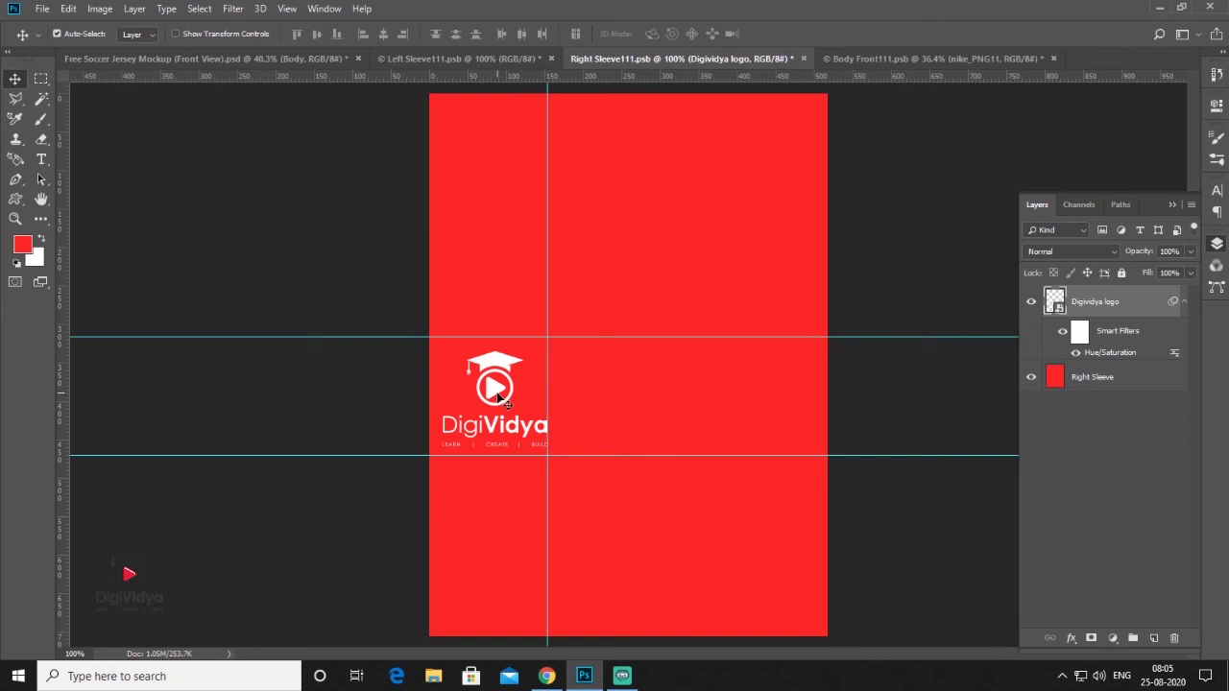
- In Left Sleeve, turn on both the red fill and the news logo layers
click(460, 58)
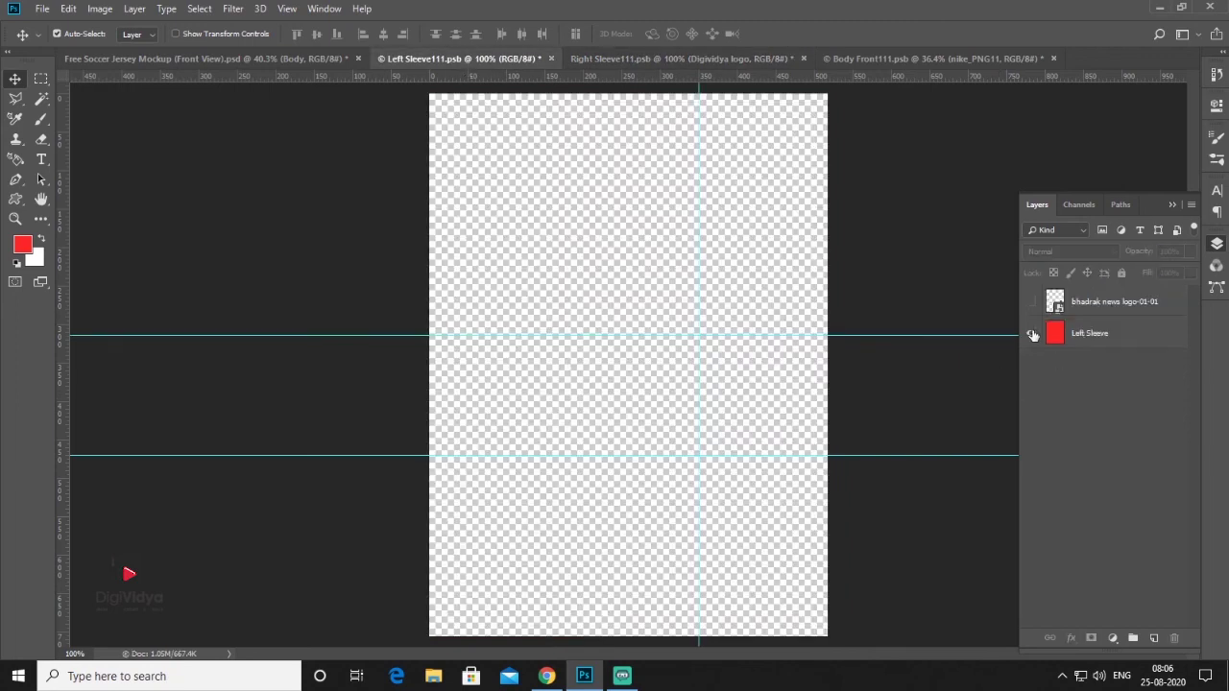
click(1032, 333)
click(1032, 304)
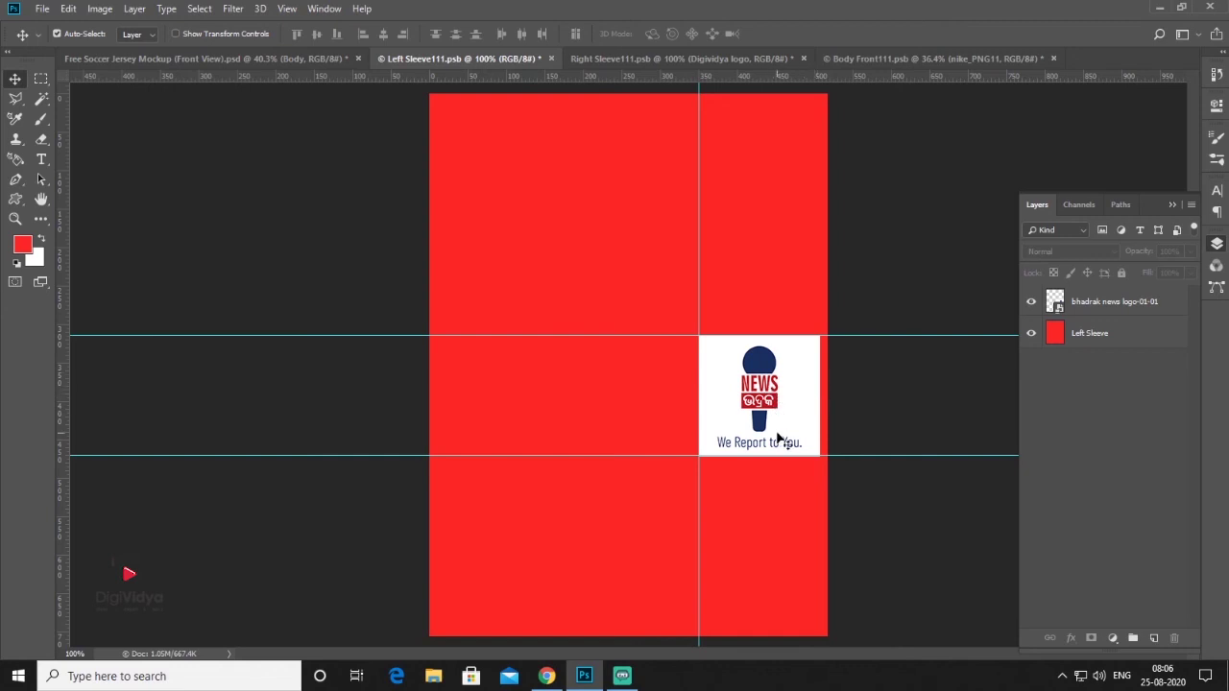
- Delete the Digividya logo layer from the Right Sleeve document
click(632, 59)
click(523, 444)
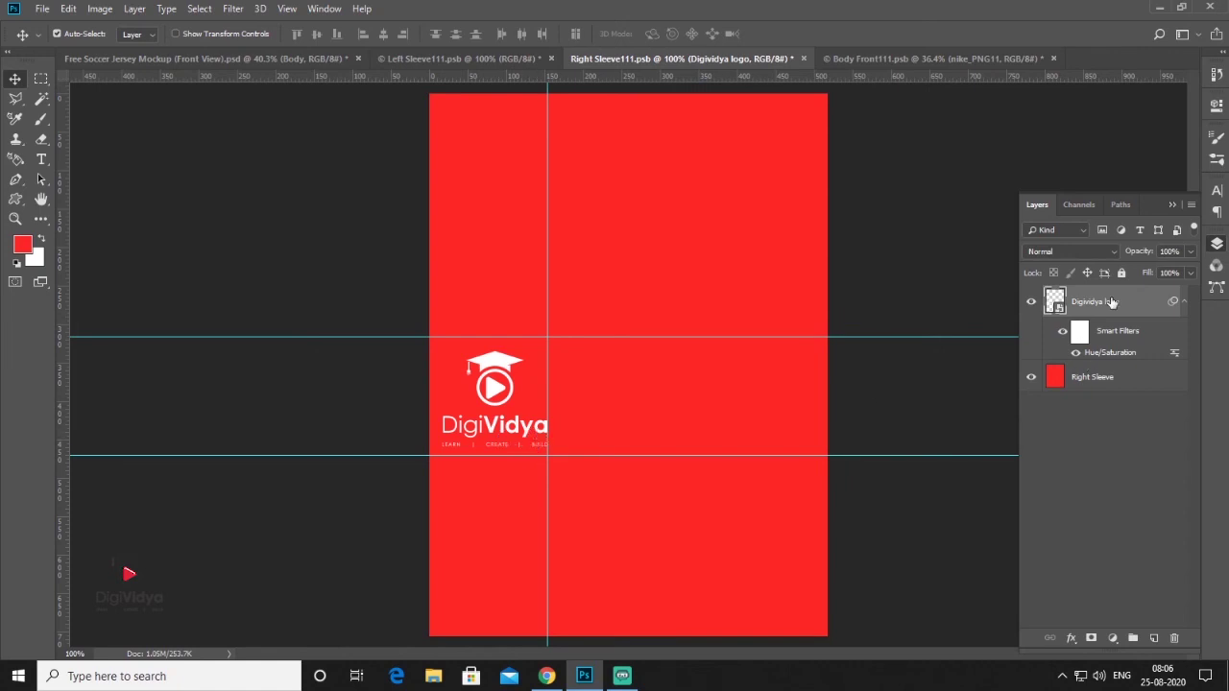
key(Delete)
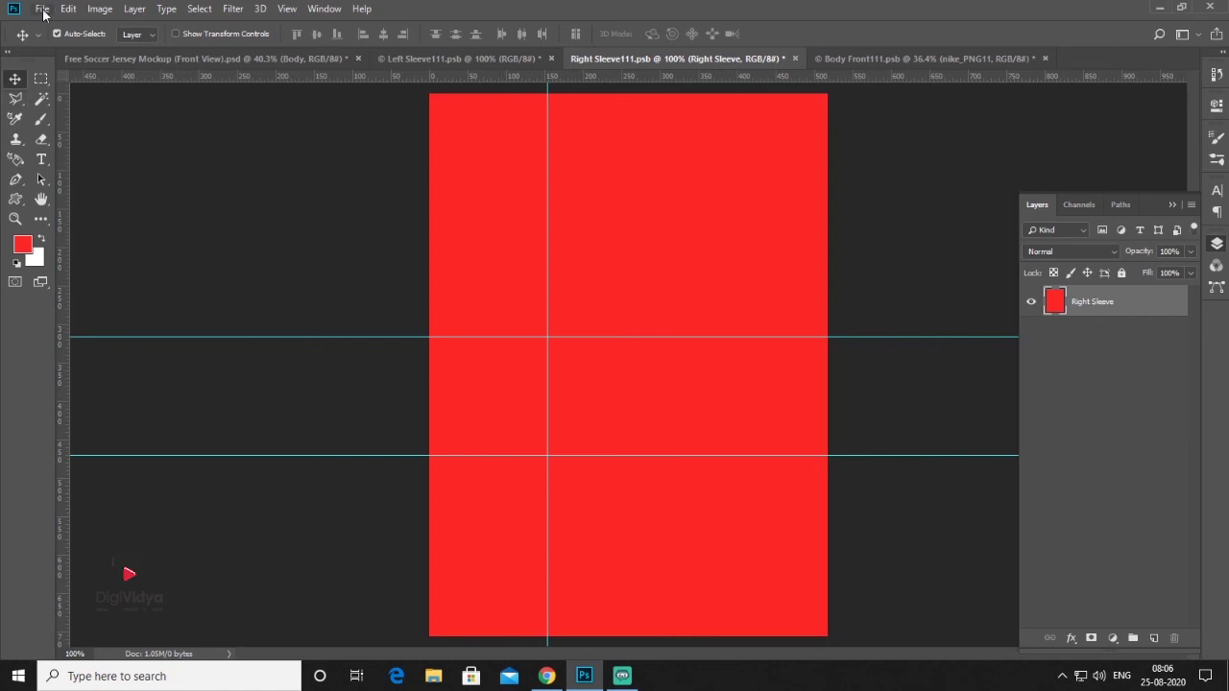
- Type ODISHA with the tagline "INDIAN'S BEST KEEP SECRET" on the right sleeve, fixing the misspelling
click(42, 159)
click(533, 219)
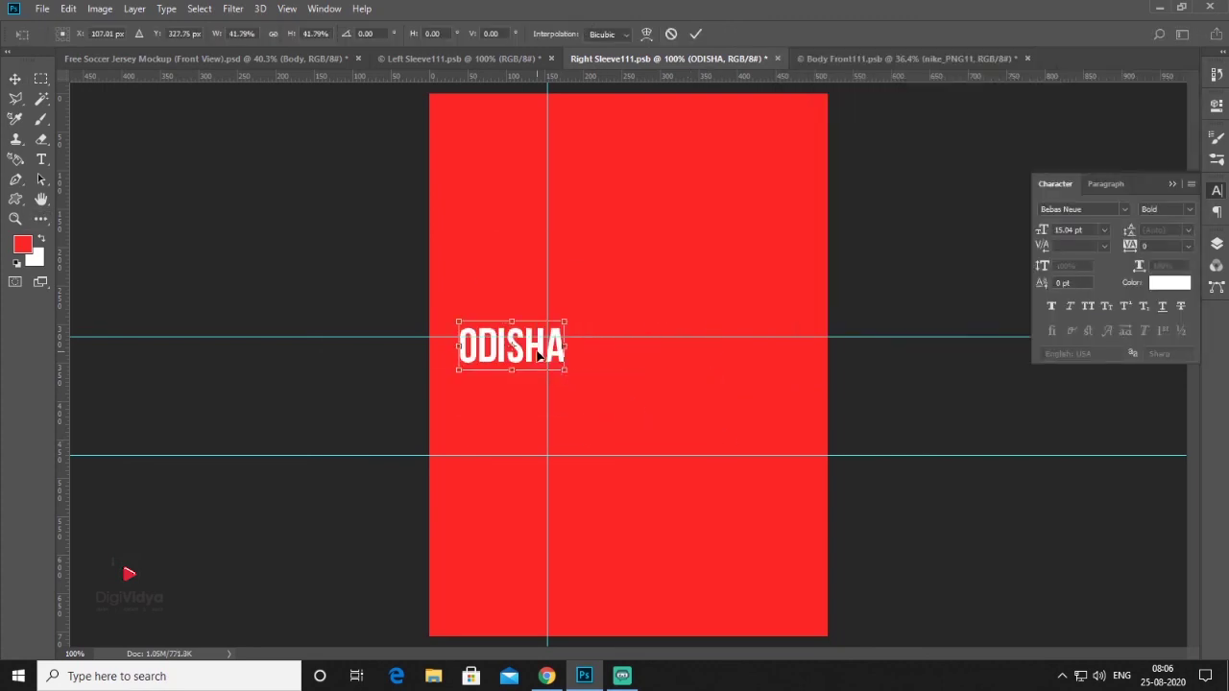
key(ctrl+a)
drag(1041, 231, 865, 260)
text(BEST KEEP SICRET)
mouse_move(754, 227)
mouse_down()
mouse_move(714, 227)
mouse_move(550, 424)
mouse_up()
text(ECRE)
- Scale the tagline, nudge both text lines down, and return to Body Front
key(ctrl+t)
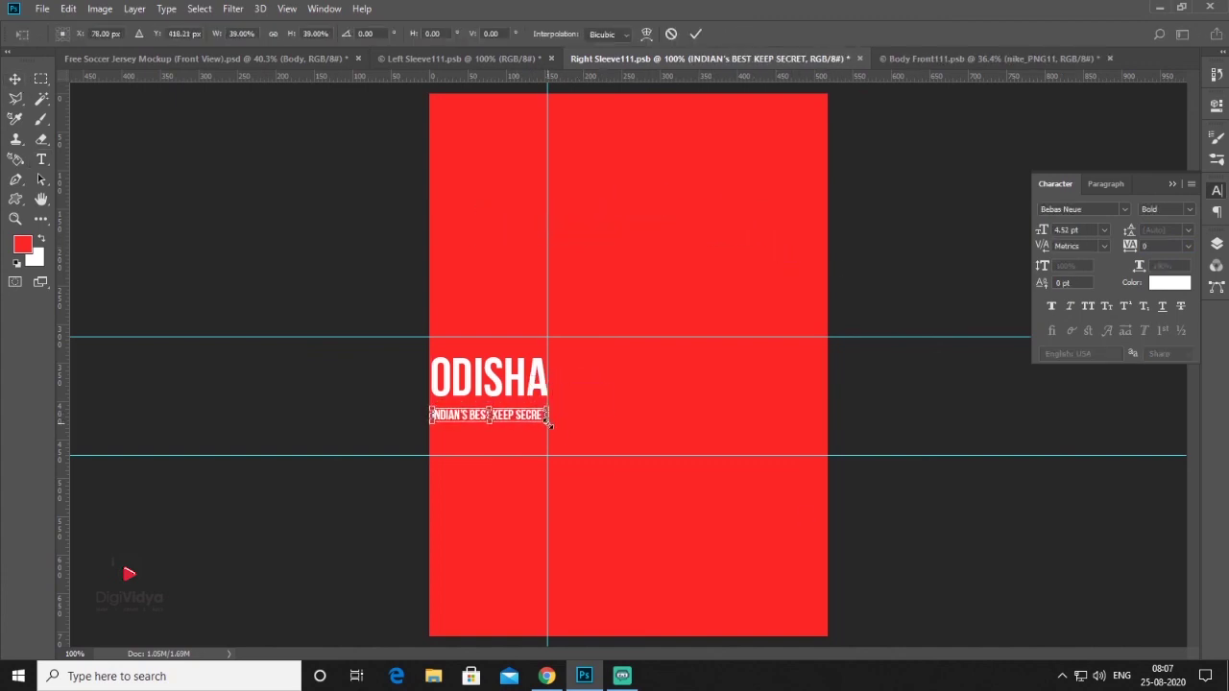
key(Return)
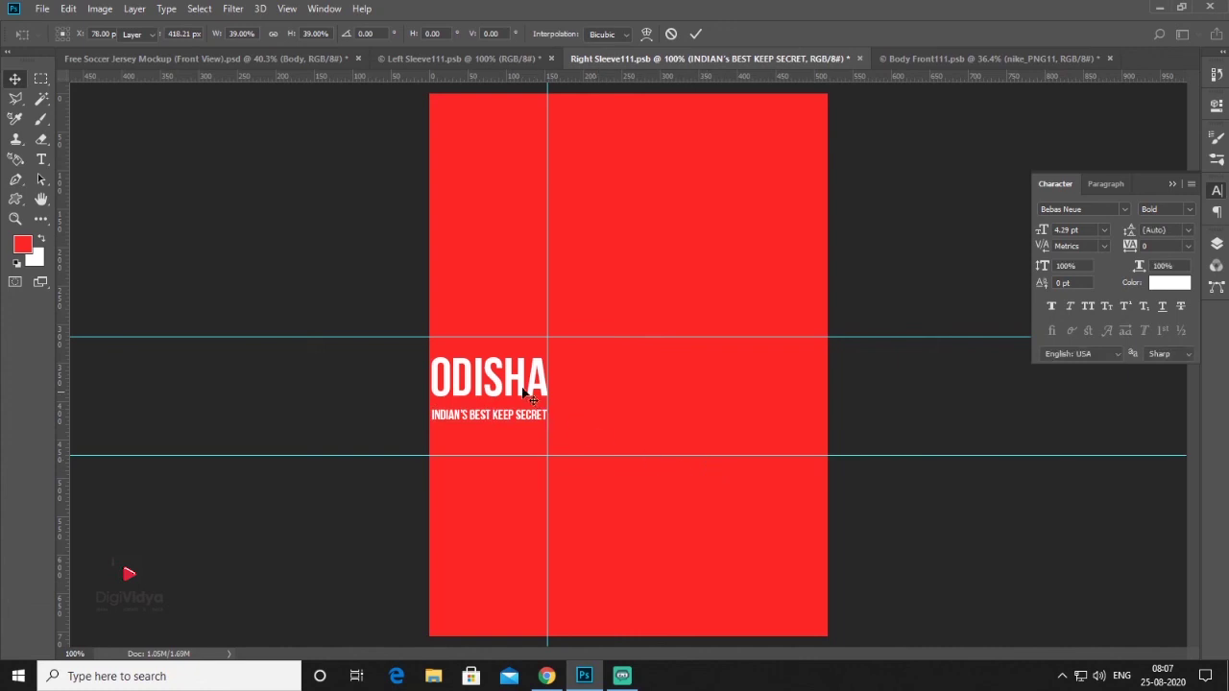
shift+click(524, 394)
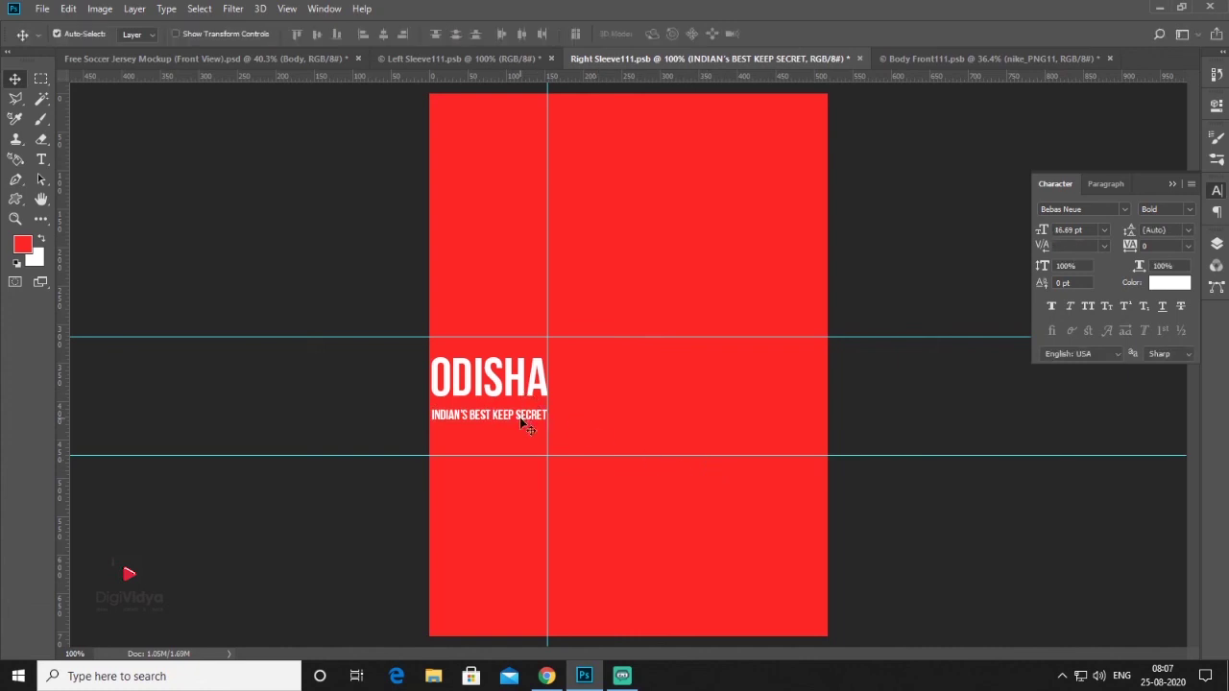
key(shift+Down)
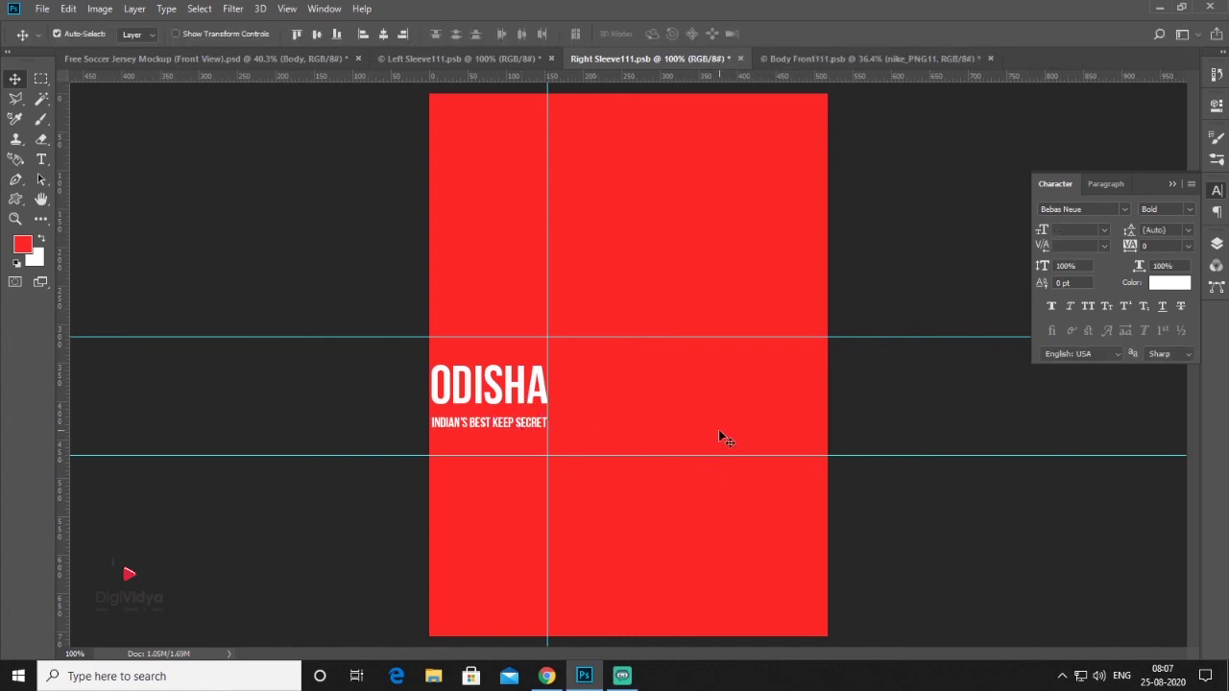
click(861, 60)
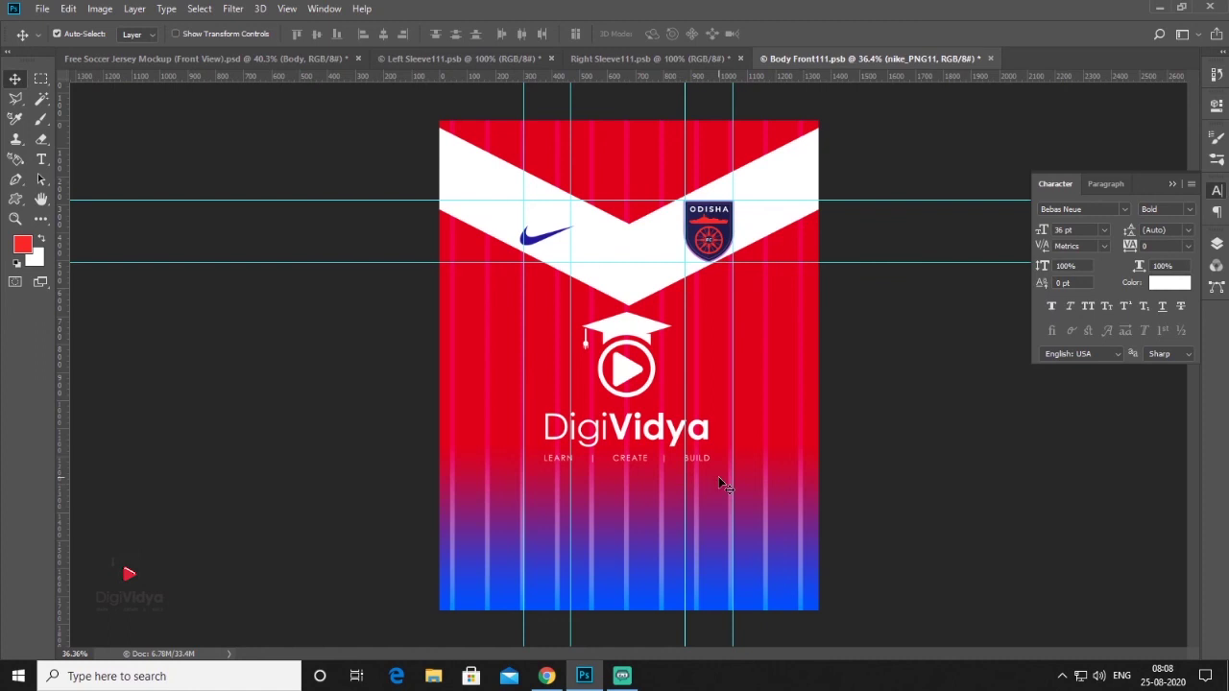
- Close the Body Front document, saving its changes
click(673, 59)
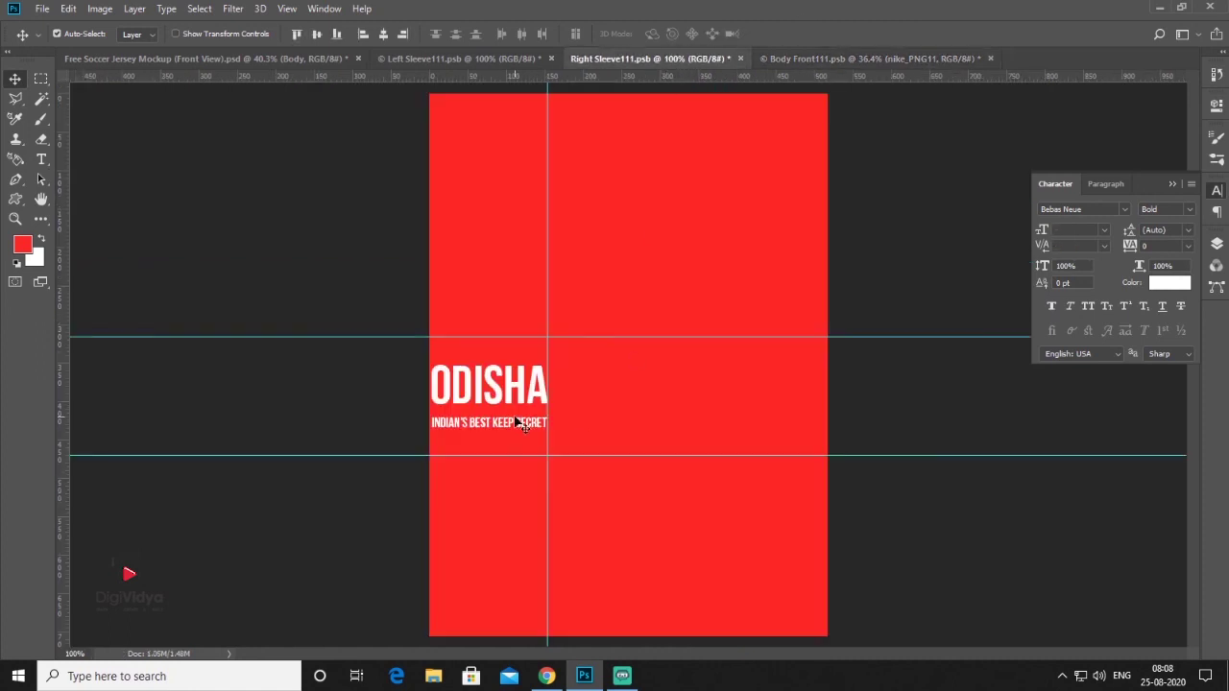
click(461, 59)
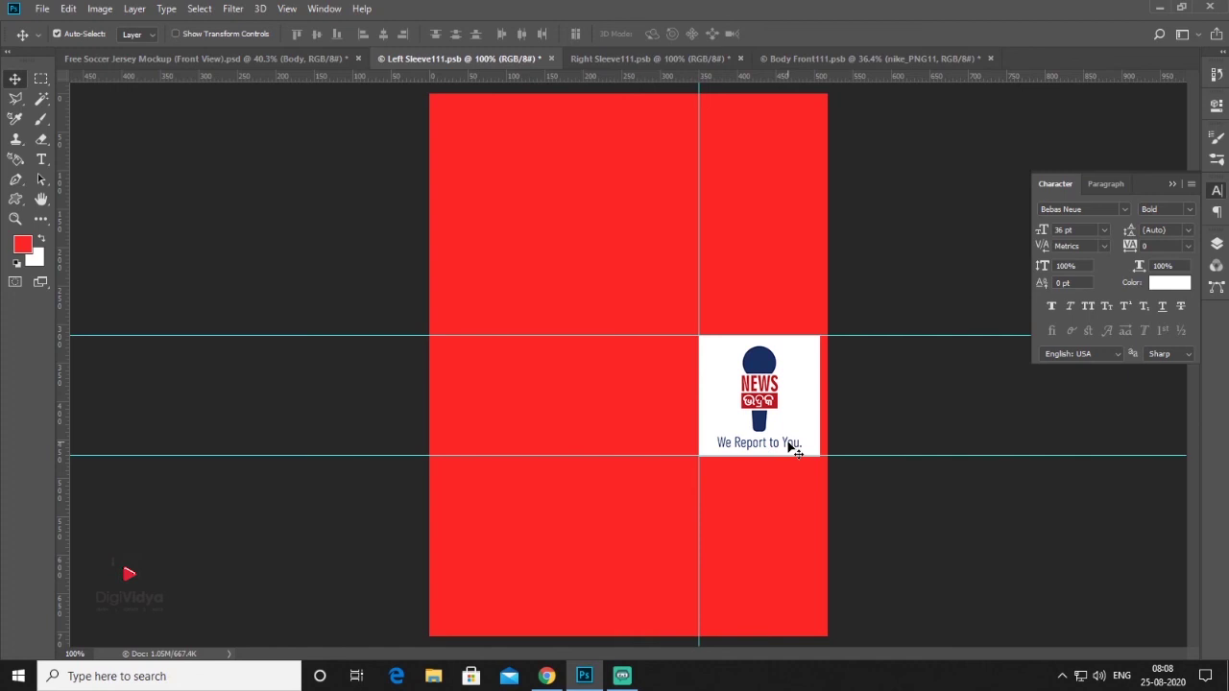
click(800, 60)
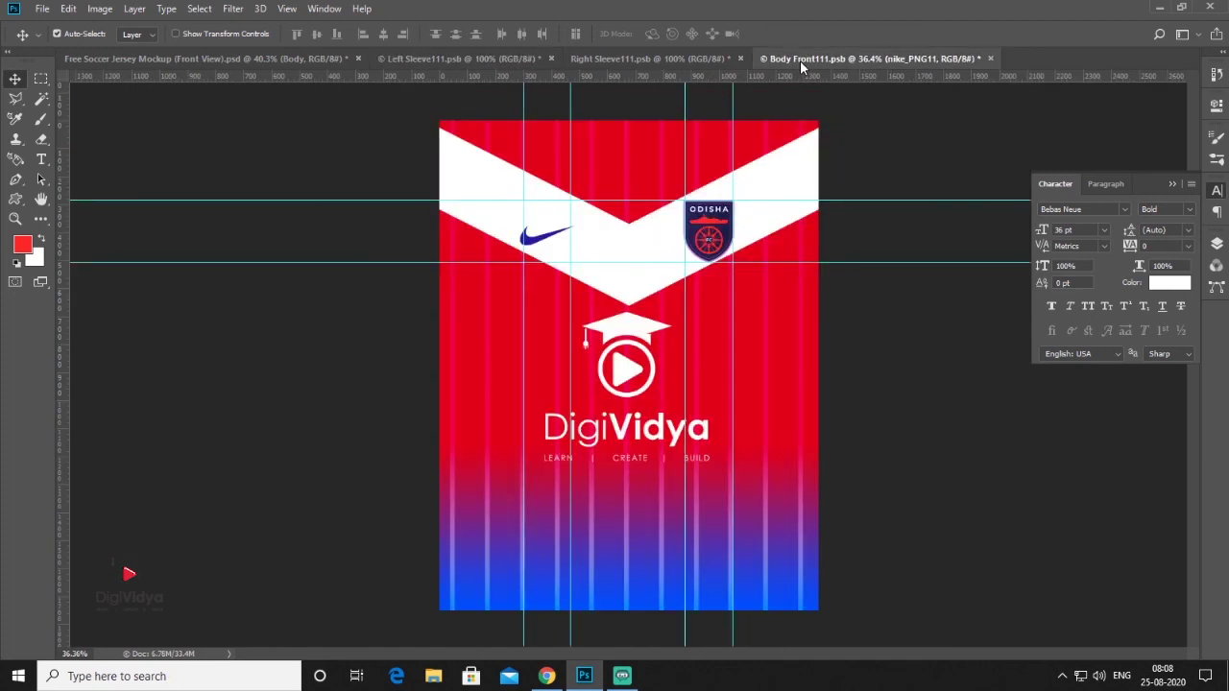
click(990, 59)
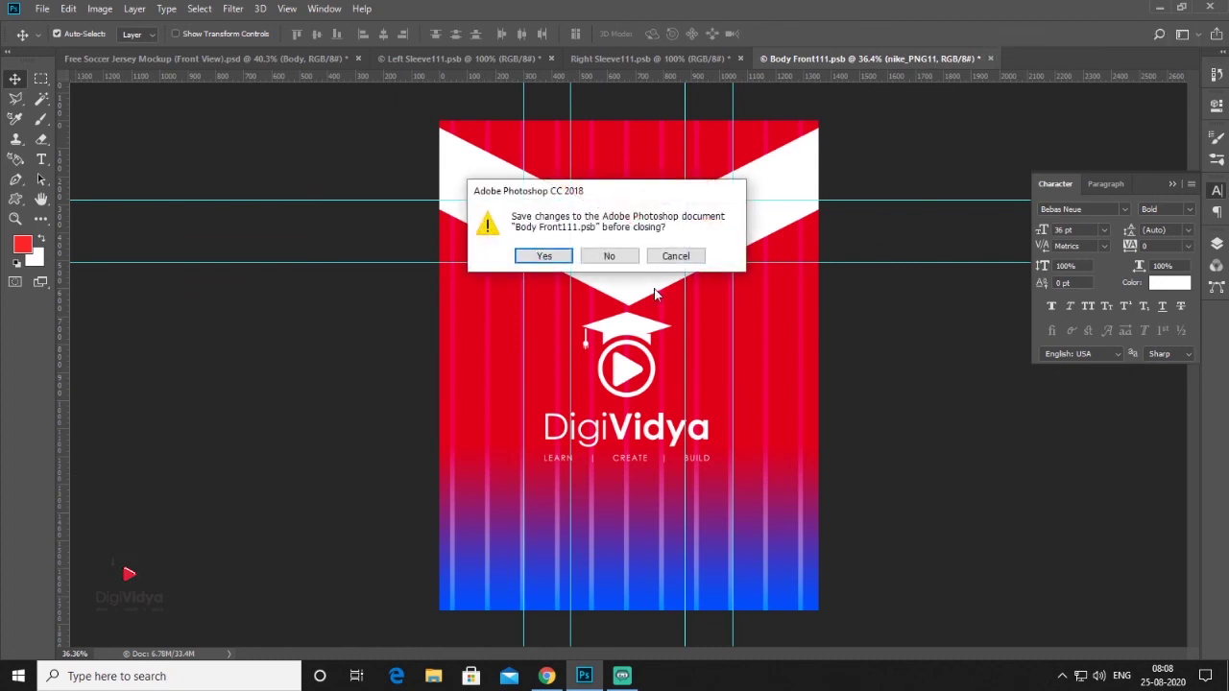
click(543, 256)
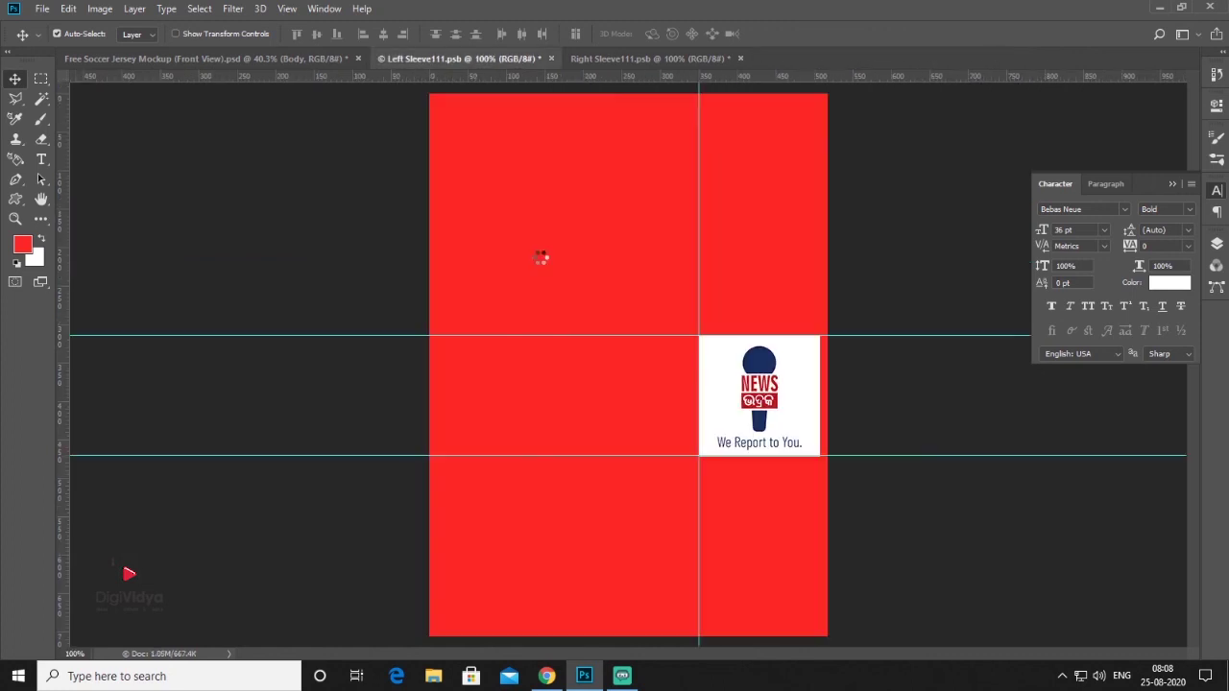
- Close the Right Sleeve and Left Sleeve documents, saving each
click(724, 60)
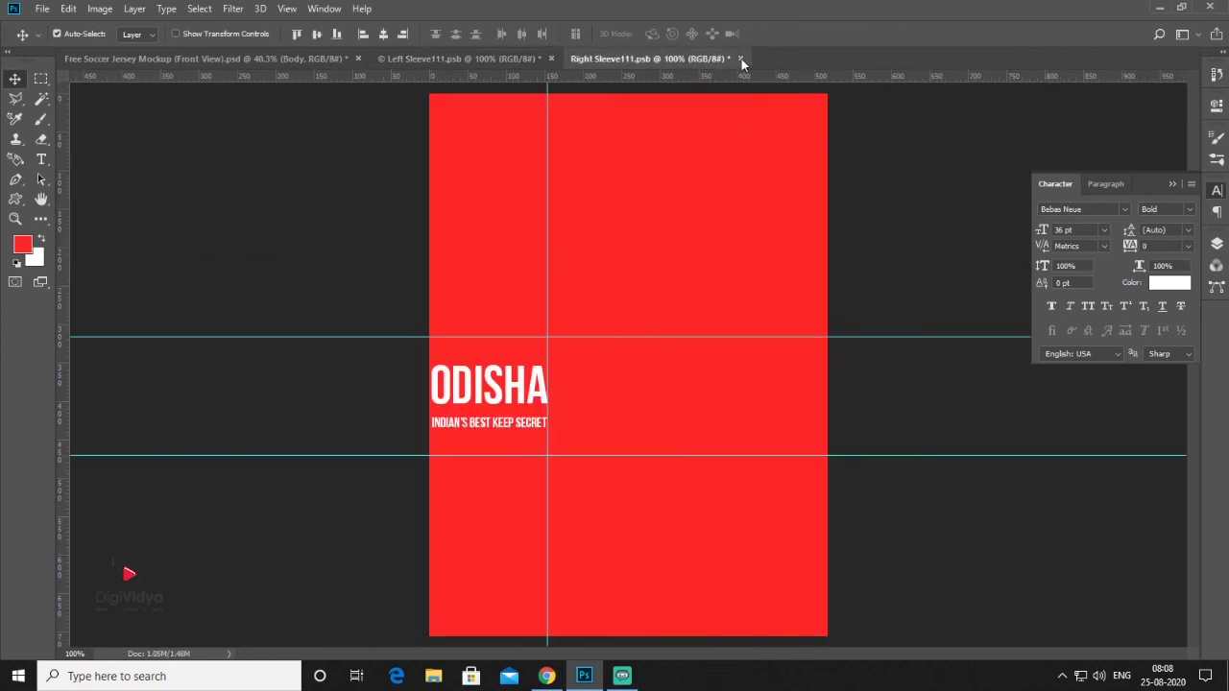
click(740, 59)
click(544, 255)
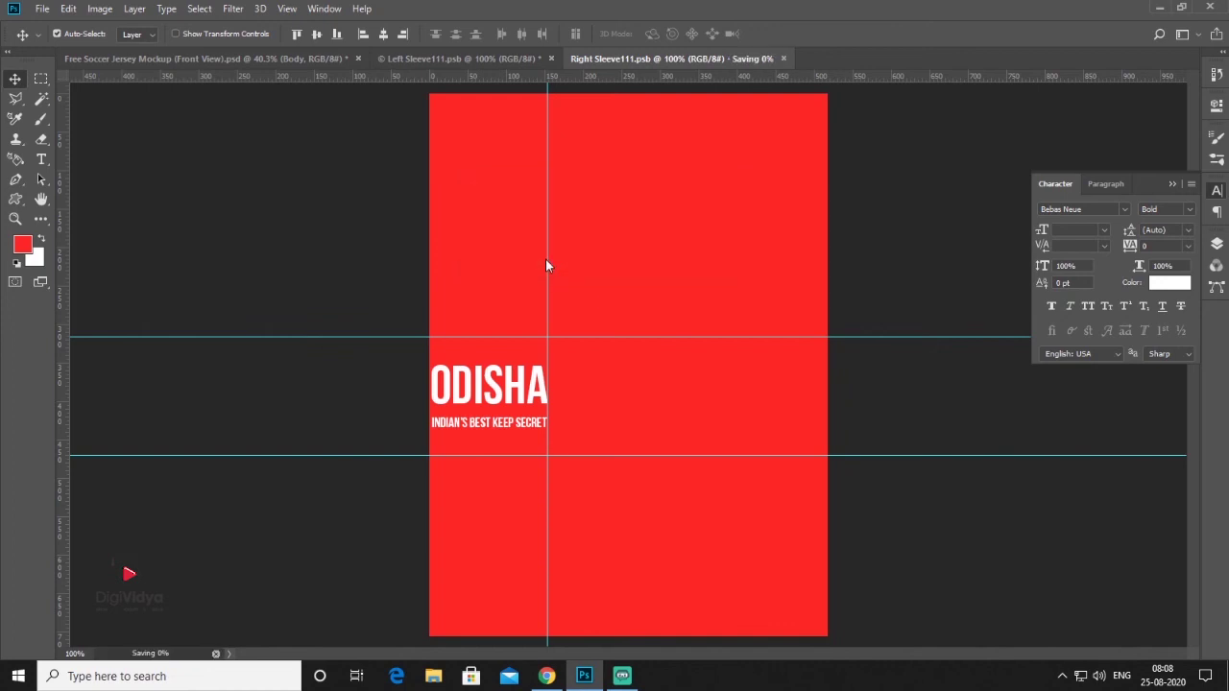
click(552, 58)
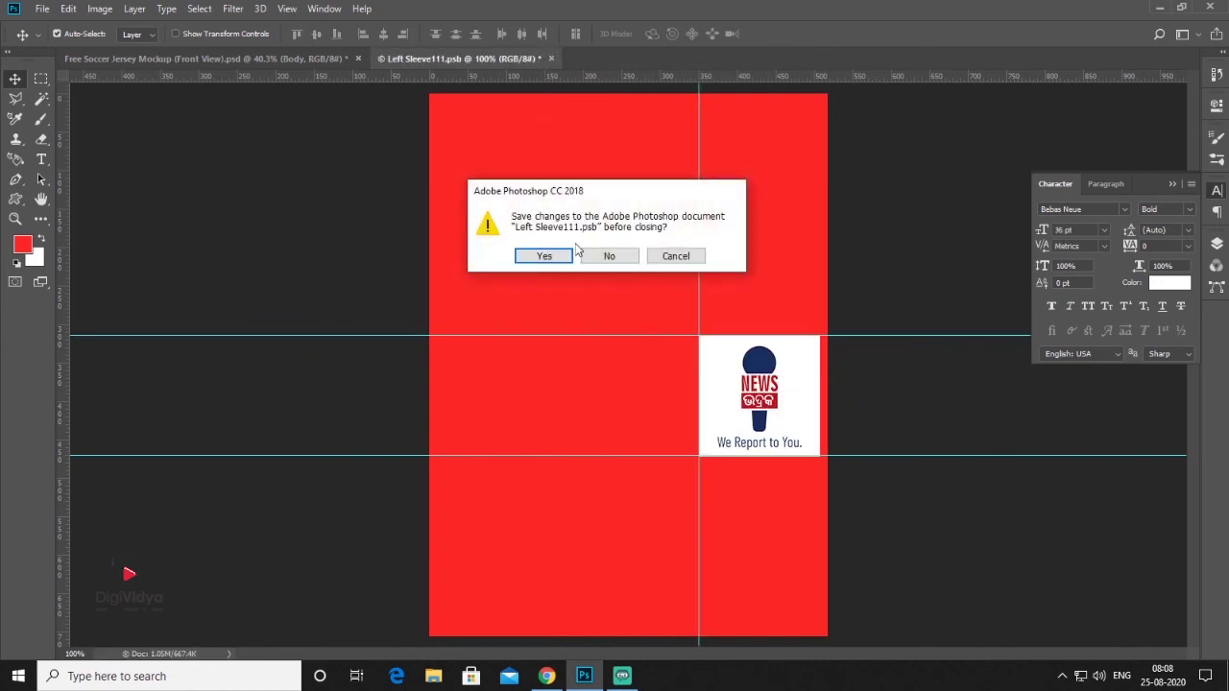
click(555, 258)
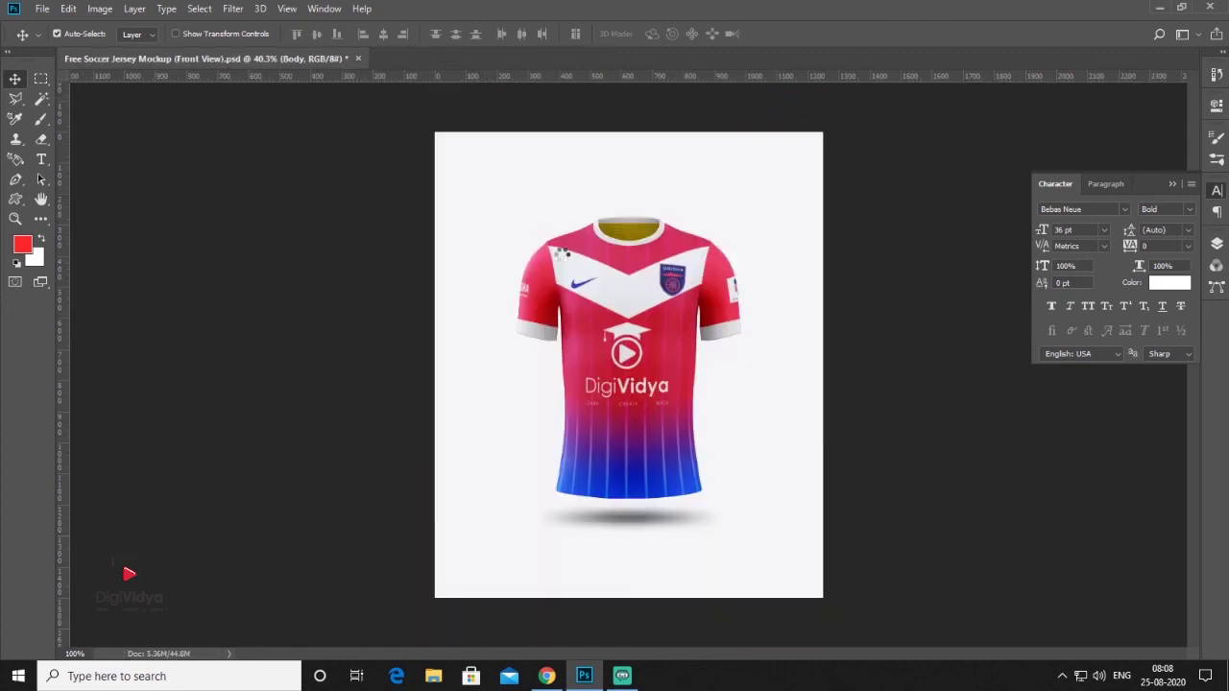
- Collapse the Character panel and zoom in on the finished jersey mockup
scroll(632, 396, up, 1)
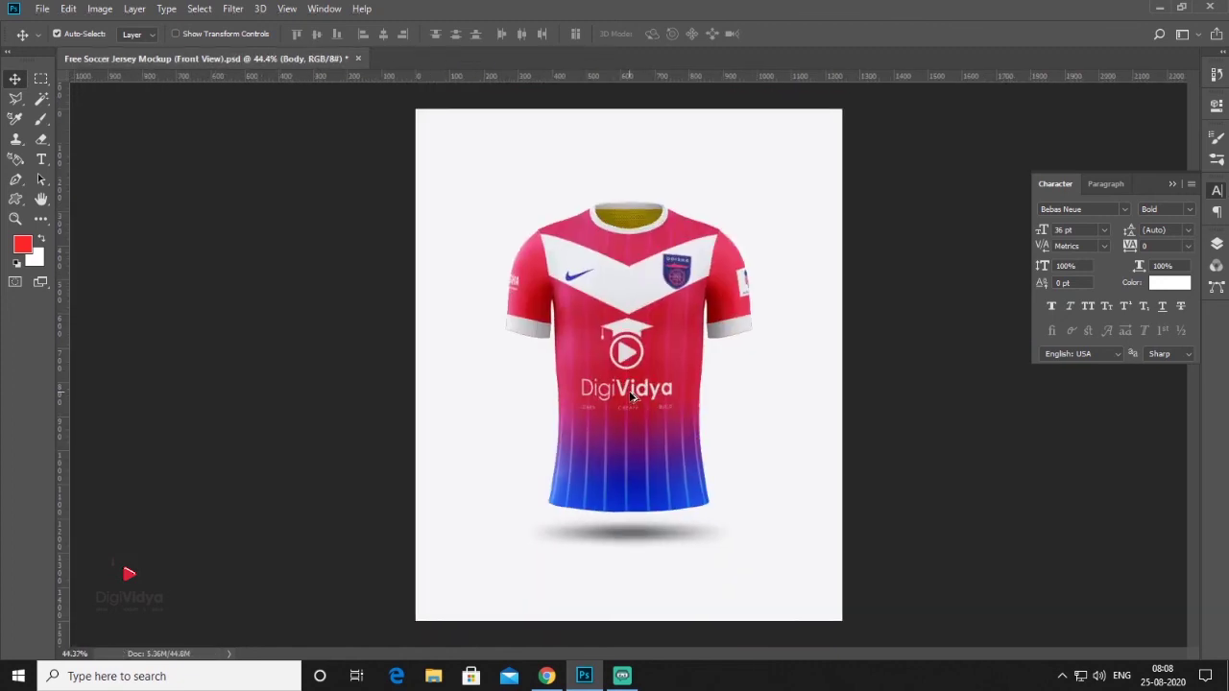
scroll(632, 396, up, 1)
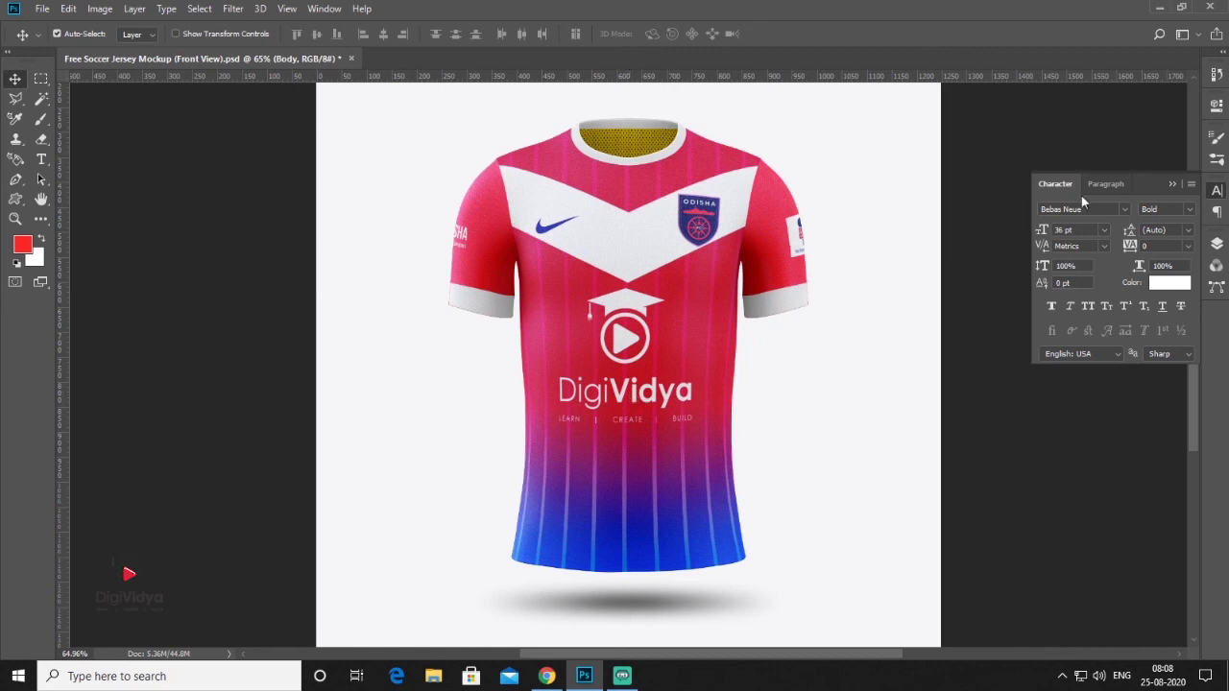
click(1172, 184)
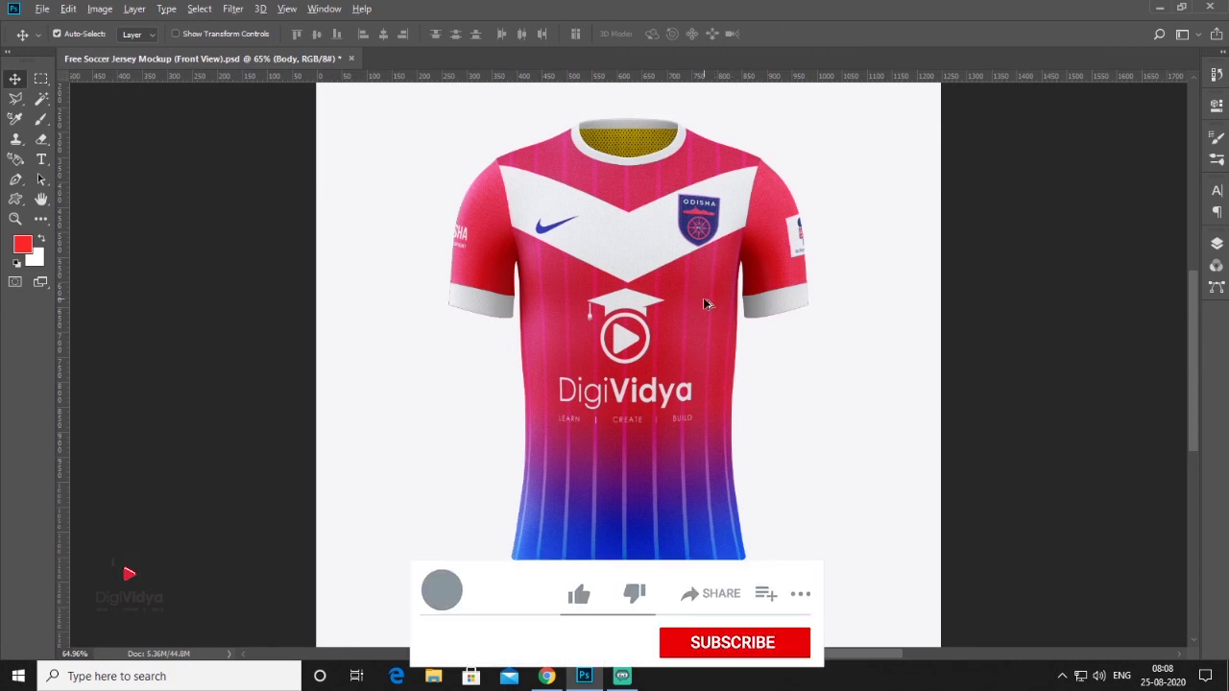
scroll(703, 297, up, 1)
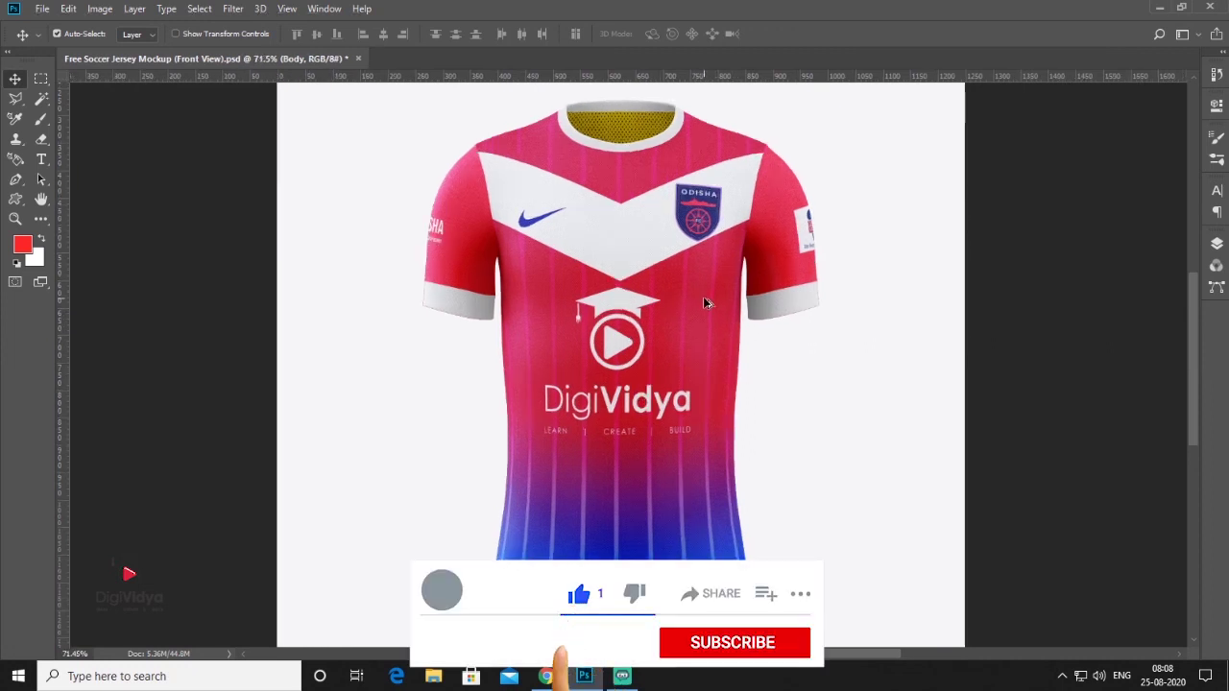